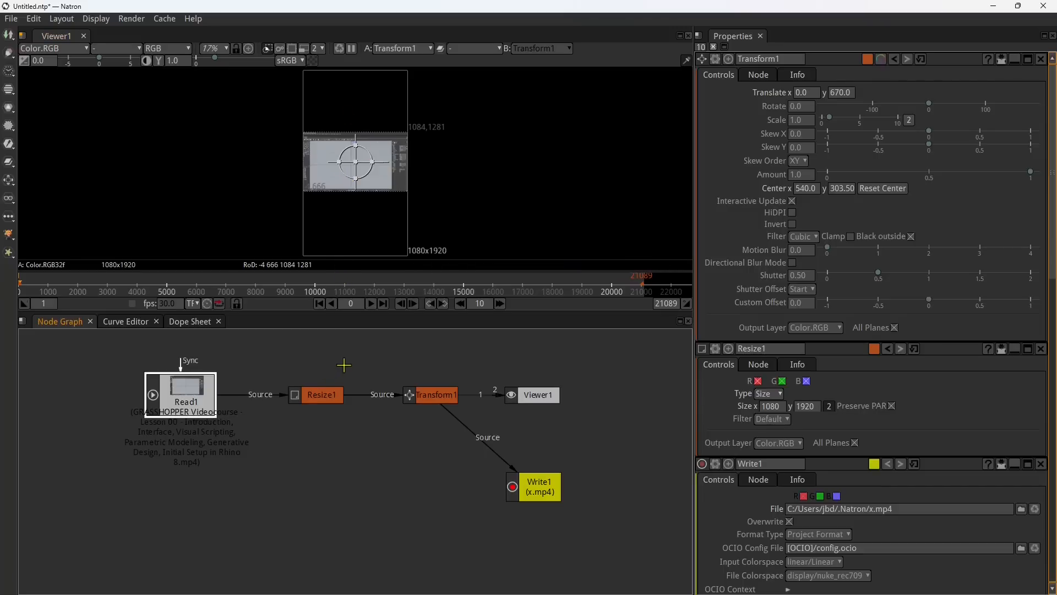
# Step: Start a new project and maximize its window
pyautogui.click(12, 20)
pyautogui.click(24, 31)
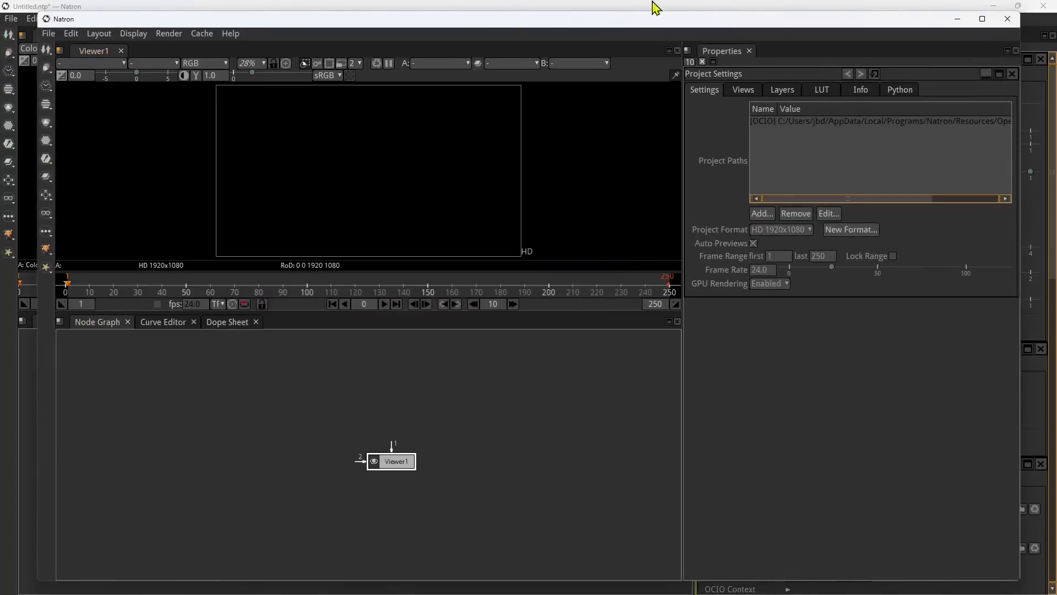
pyautogui.click(982, 19)
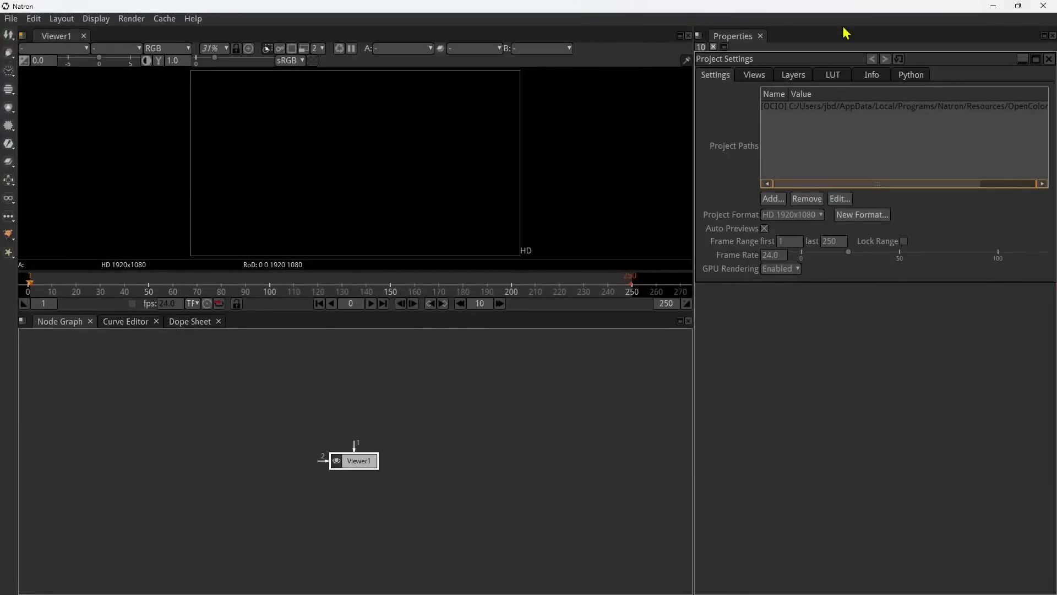
pyautogui.scroll(3, 333, 460)
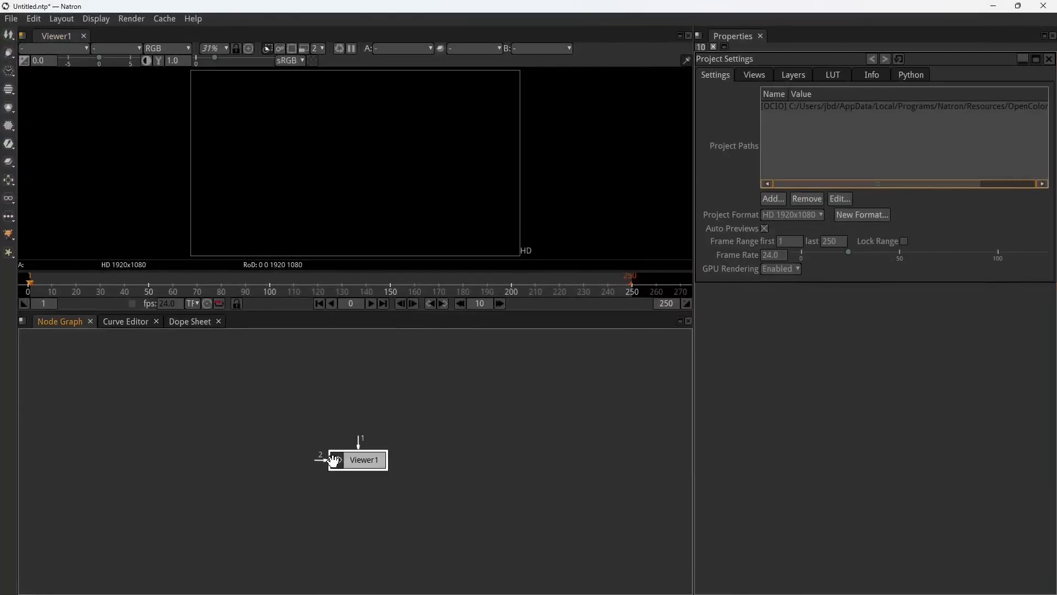
pyautogui.moveTo(347, 463); pyautogui.dragTo(343, 464)
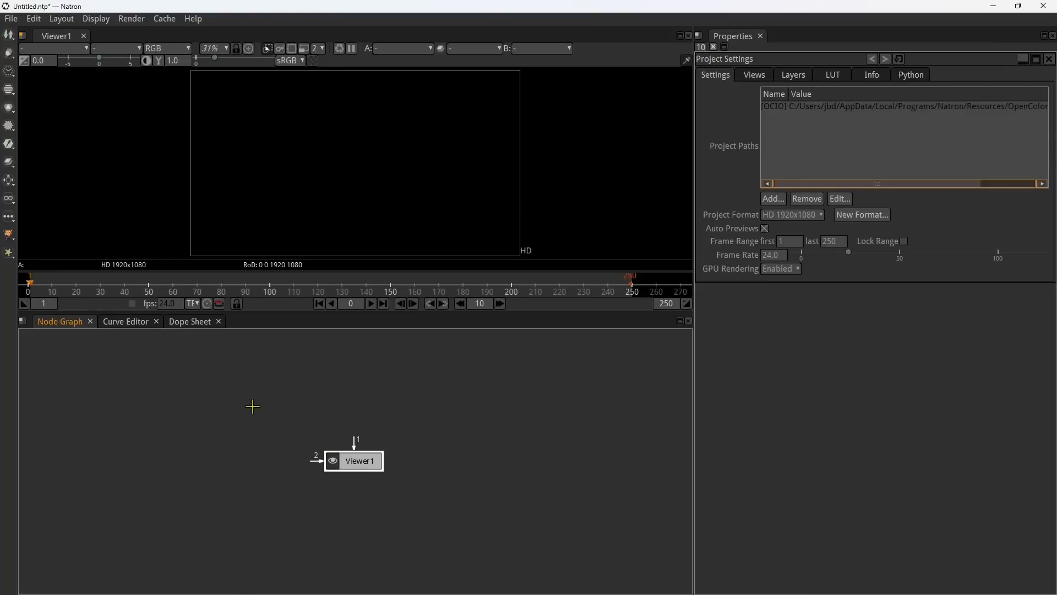
pyautogui.rightClick(234, 412)
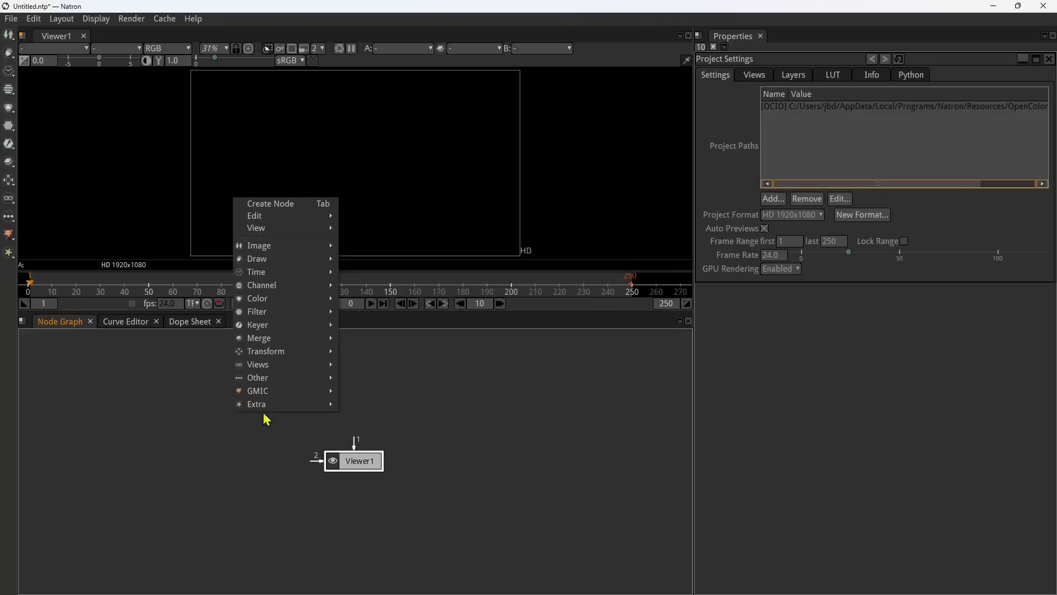
pyautogui.moveTo(274, 220)
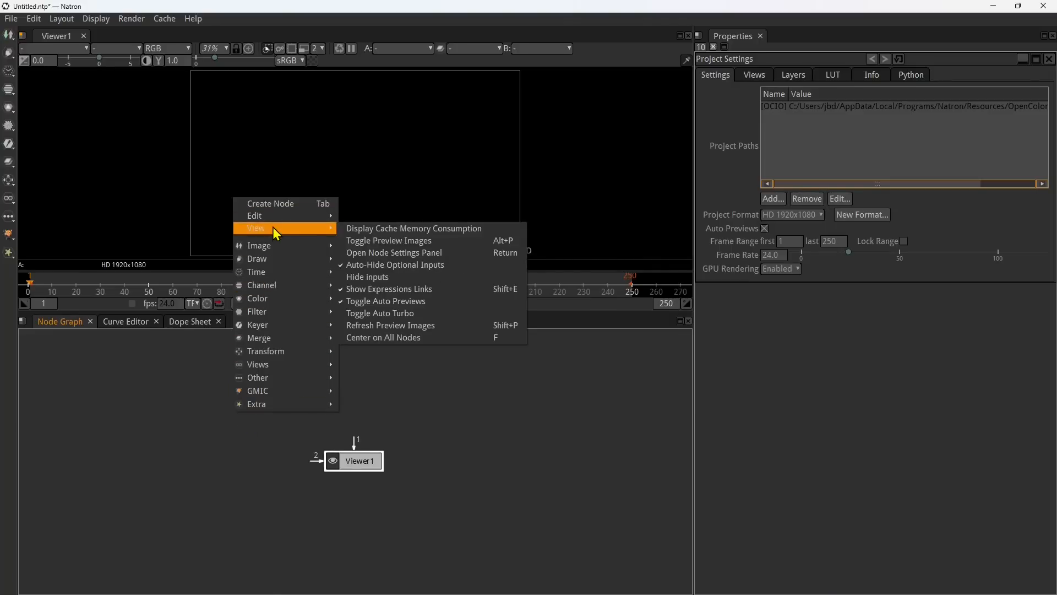
pyautogui.moveTo(271, 248)
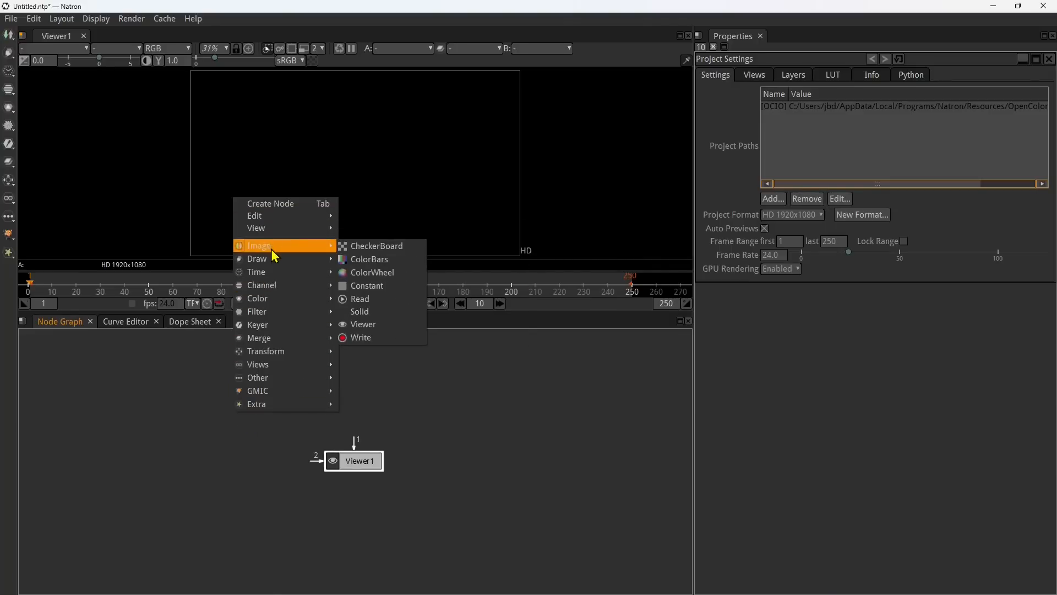
pyautogui.click(359, 300)
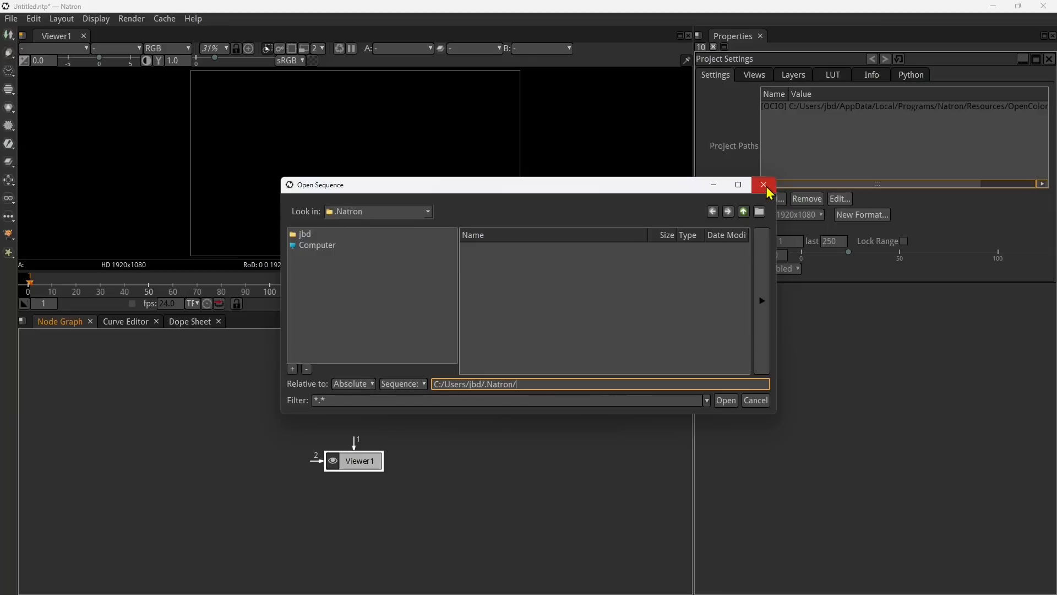
pyautogui.click(341, 213)
pyautogui.click(523, 211)
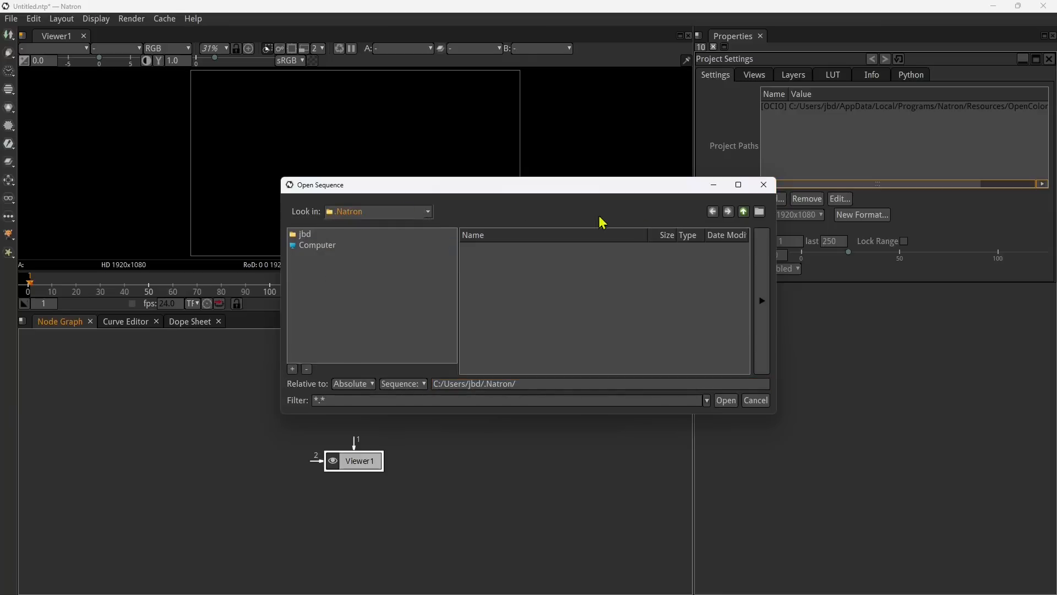
pyautogui.click(763, 184)
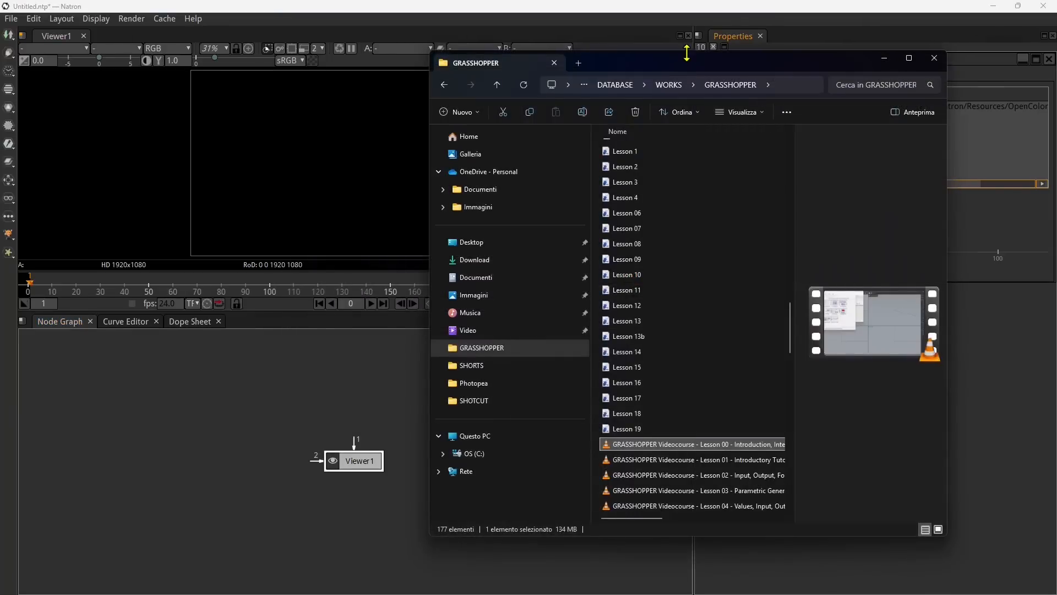
# Step: Bring the "GRASSHOPPER Videocourse - Lesson 00" video from the GRASSHOPPER folder in File Explorer into Natron's node graph as a Read node
pyautogui.moveTo(687, 49); pyautogui.dragTo(703, 88)
pyautogui.scroll(-5, 716, 298)
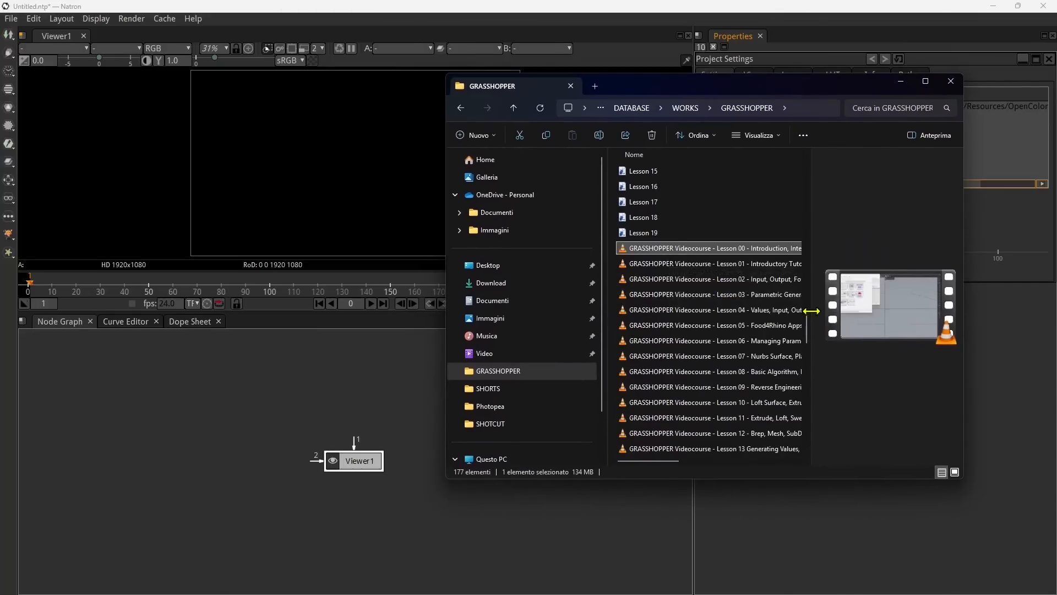
pyautogui.moveTo(811, 311); pyautogui.dragTo(738, 311)
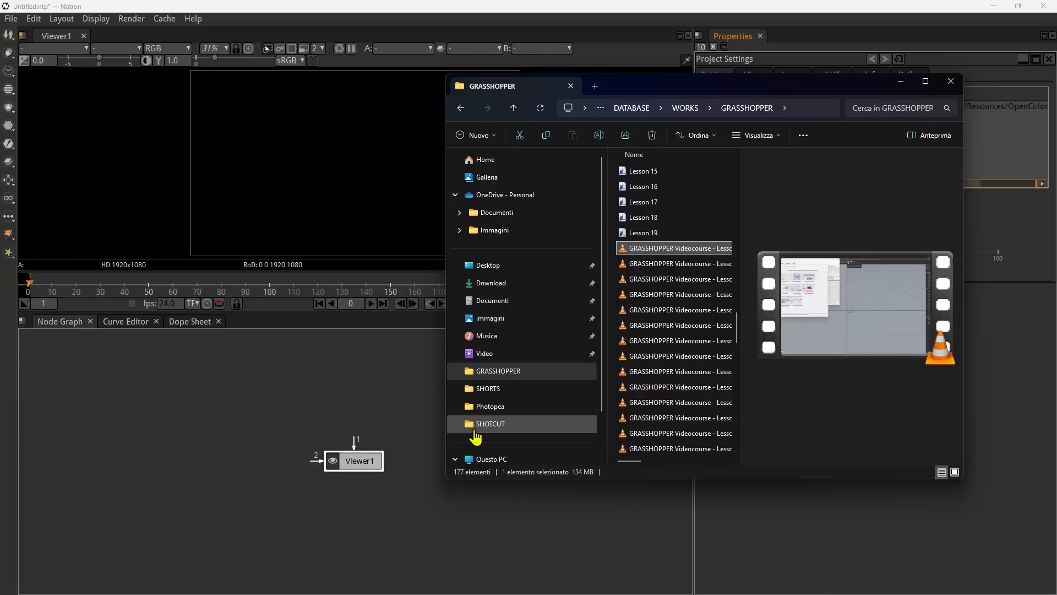
pyautogui.moveTo(667, 97); pyautogui.dragTo(724, 105)
pyautogui.moveTo(736, 259); pyautogui.dragTo(186, 446)
pyautogui.moveTo(355, 436); pyautogui.dragTo(213, 440)
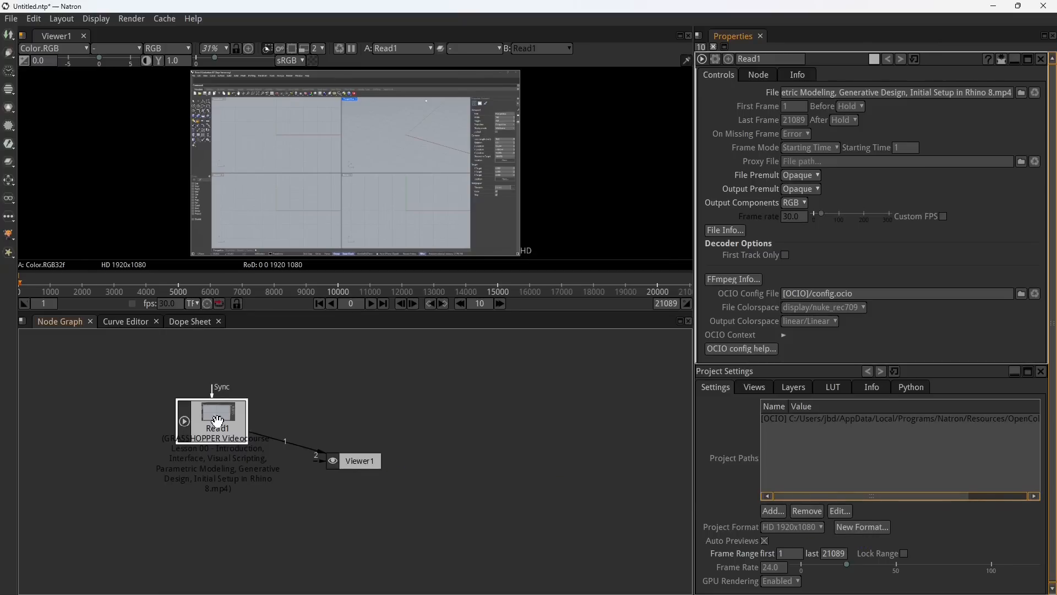
pyautogui.moveTo(218, 422); pyautogui.dragTo(244, 423)
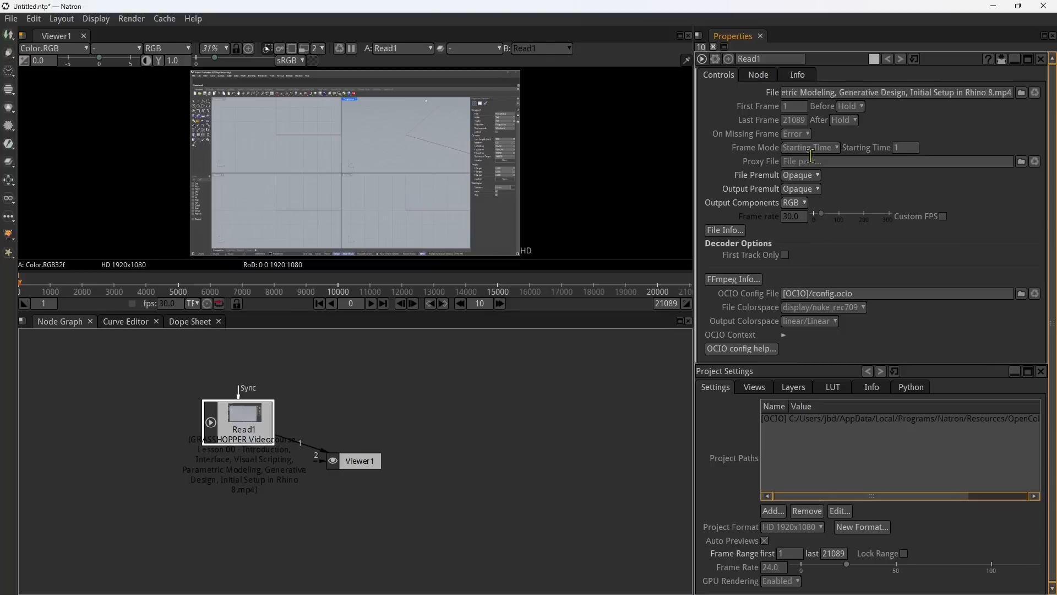
# Step: Disconnect Viewer1 from the Read1 node and space the two nodes apart in the graph
pyautogui.moveTo(359, 462); pyautogui.dragTo(417, 461)
pyautogui.moveTo(264, 414); pyautogui.dragTo(265, 396)
pyautogui.moveTo(419, 463); pyautogui.dragTo(376, 458)
pyautogui.moveTo(266, 403)
pyautogui.mouseDown()
pyautogui.moveTo(230, 399)
pyautogui.moveTo(255, 397)
pyautogui.mouseUp()
pyautogui.moveTo(343, 448); pyautogui.dragTo(525, 486)
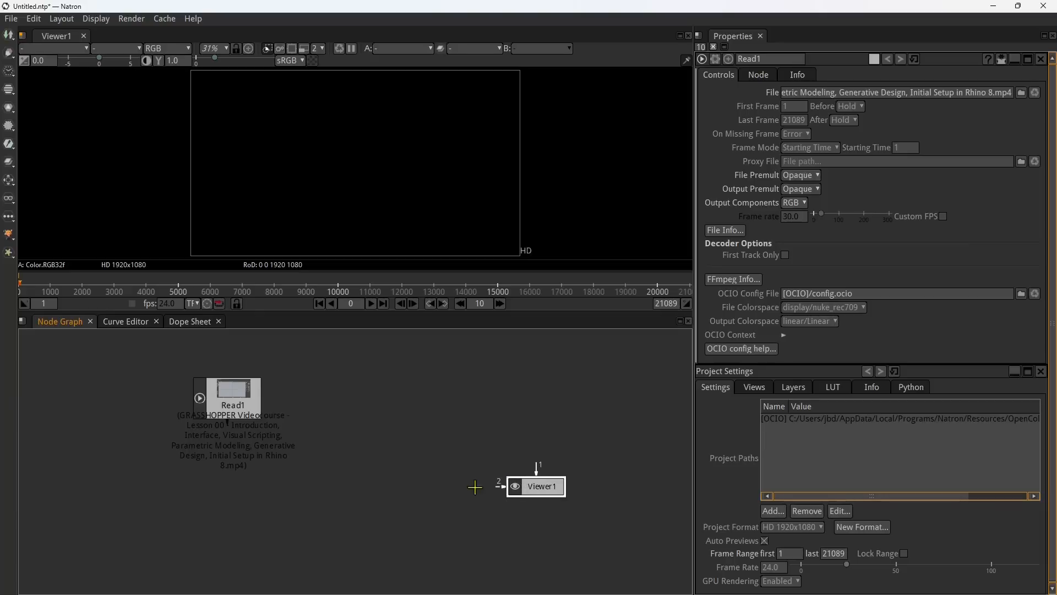
pyautogui.moveTo(230, 389); pyautogui.dragTo(225, 383)
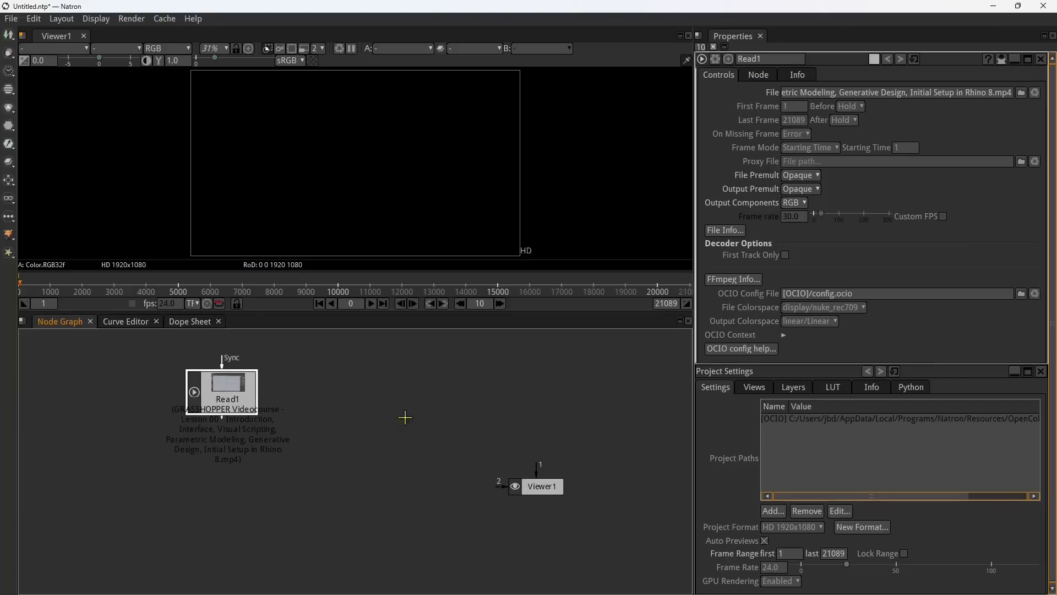
pyautogui.moveTo(226, 388)
pyautogui.mouseDown()
pyautogui.moveTo(214, 385)
pyautogui.moveTo(225, 389)
pyautogui.mouseUp()
# Step: Add a Resize node from the Transform group and place it between Read1 and Viewer1
pyautogui.rightClick(362, 396)
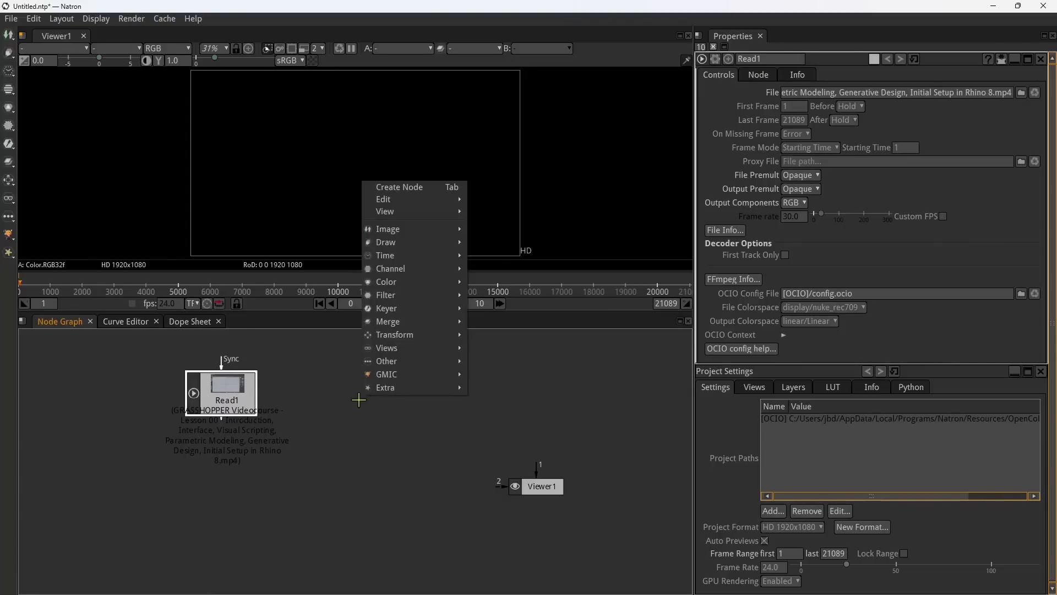
pyautogui.moveTo(400, 364)
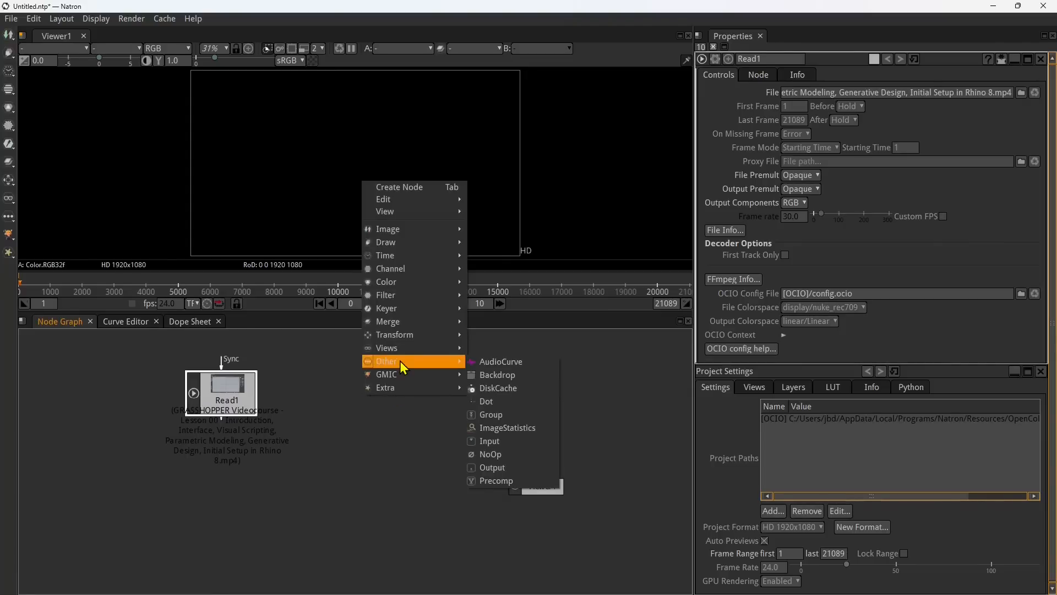
pyautogui.moveTo(401, 337)
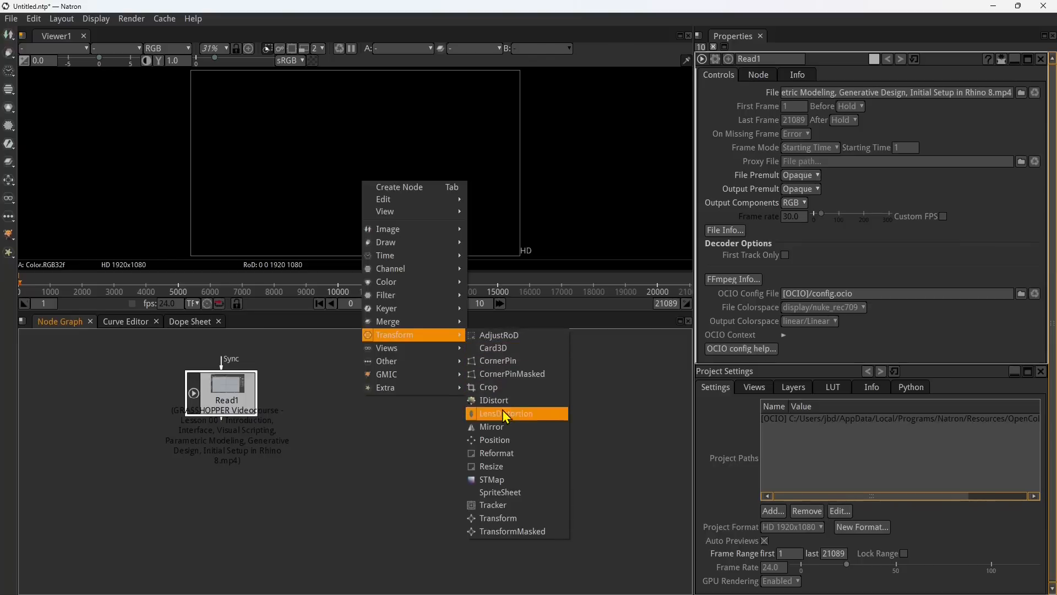
pyautogui.click(501, 468)
pyautogui.moveTo(229, 439); pyautogui.dragTo(377, 441)
pyautogui.moveTo(241, 407)
pyautogui.mouseDown()
pyautogui.moveTo(258, 408)
pyautogui.moveTo(243, 404)
pyautogui.mouseUp()
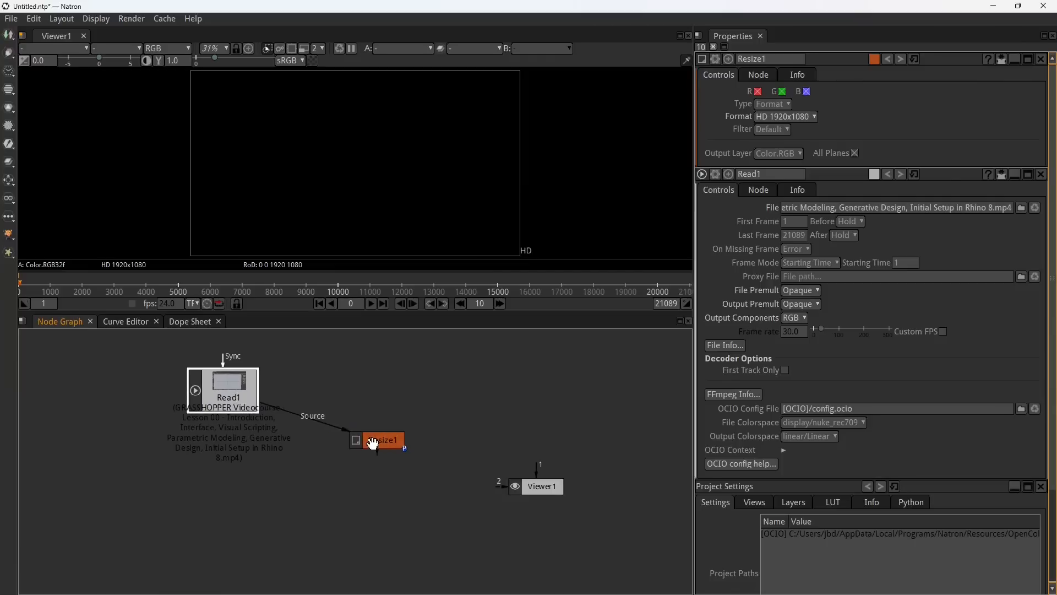
pyautogui.moveTo(373, 444); pyautogui.dragTo(367, 440)
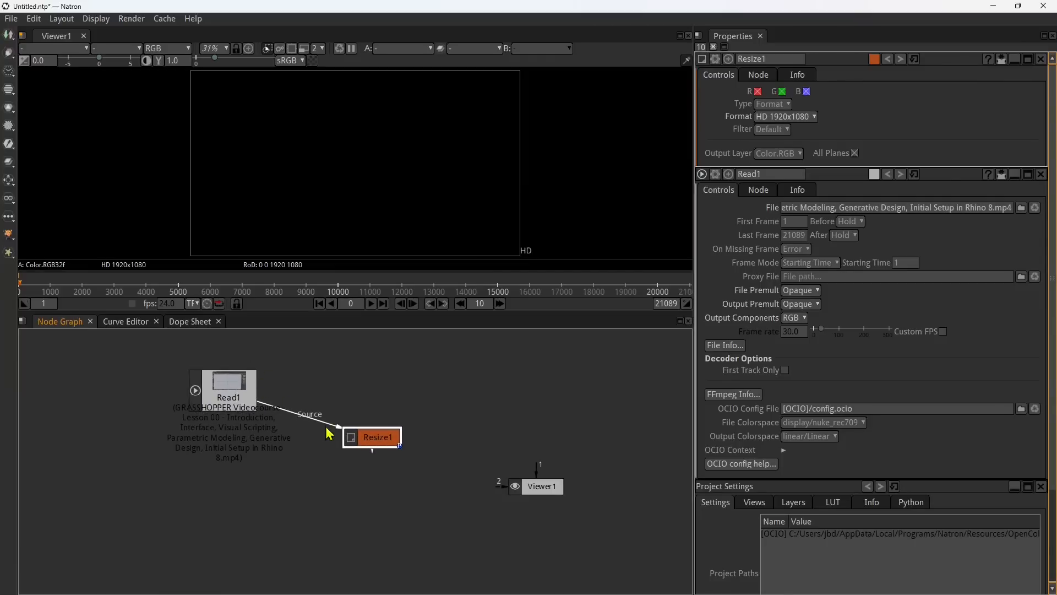
# Step: Detach the Resize1 node's Source input from Read1 and reposition Resize1
pyautogui.moveTo(257, 401); pyautogui.dragTo(331, 400)
pyautogui.click(236, 389)
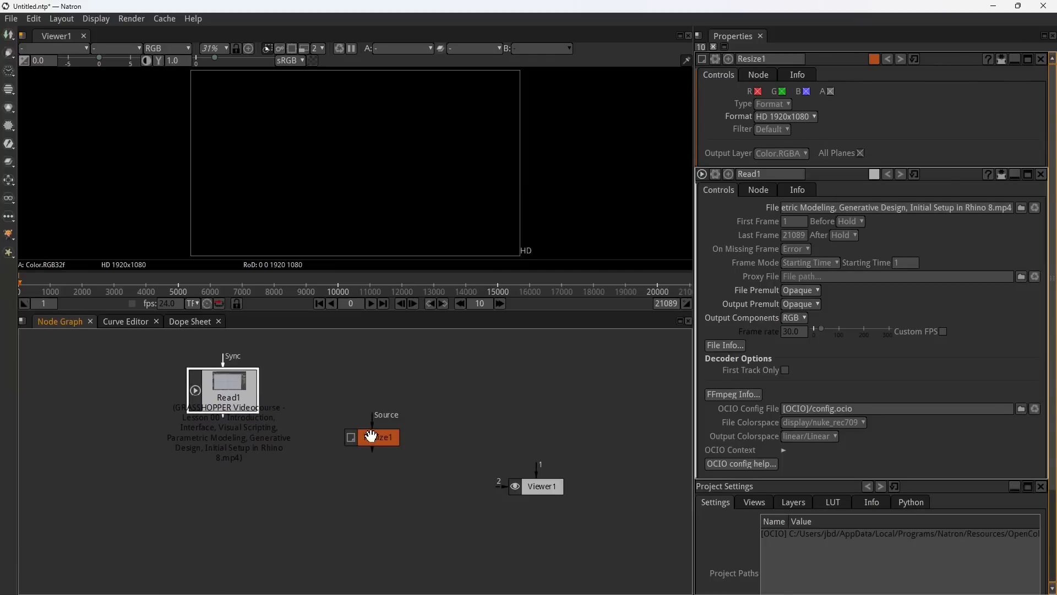
pyautogui.moveTo(371, 435); pyautogui.dragTo(389, 430)
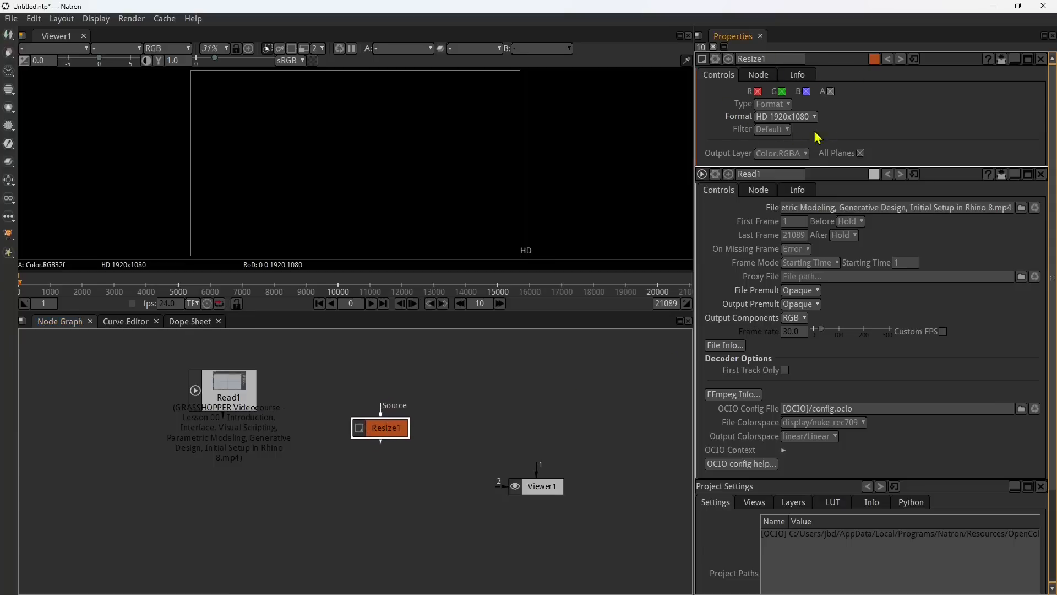
# Step: Set the Resize1 node's type to Size
pyautogui.click(786, 116)
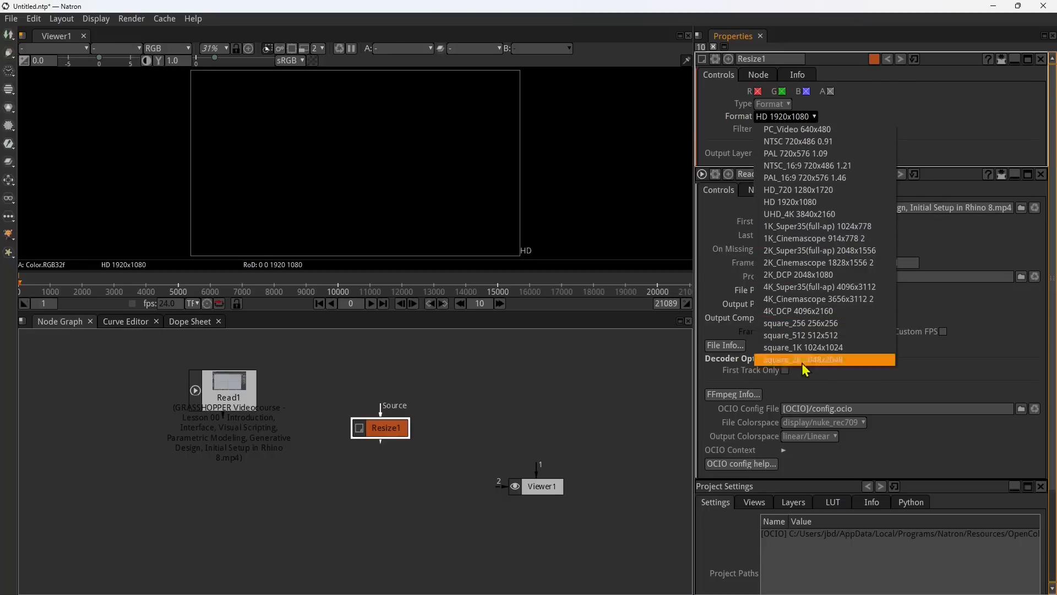
pyautogui.click(815, 112)
pyautogui.click(774, 104)
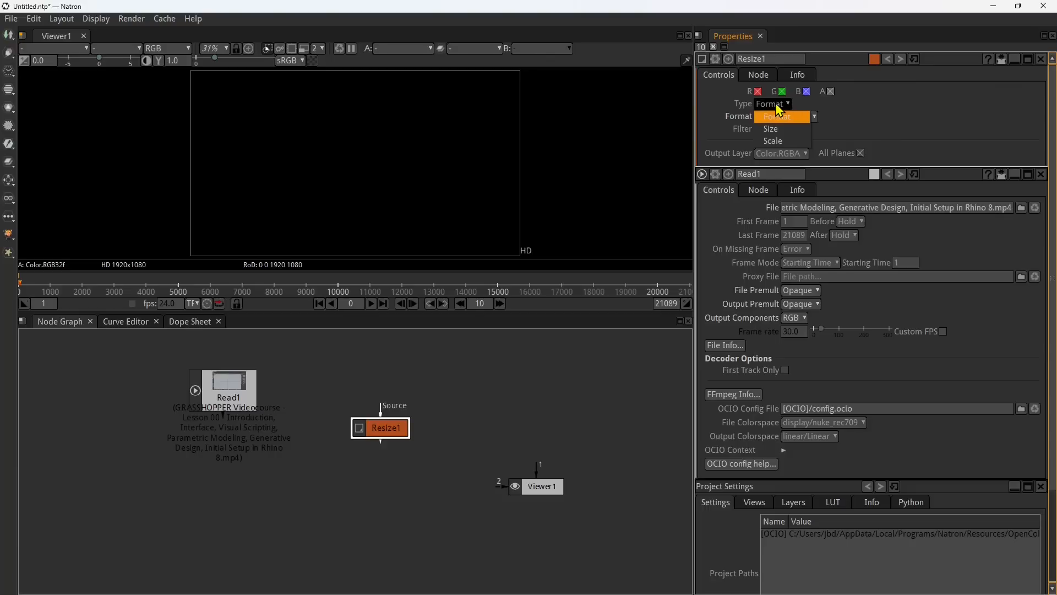
pyautogui.click(772, 129)
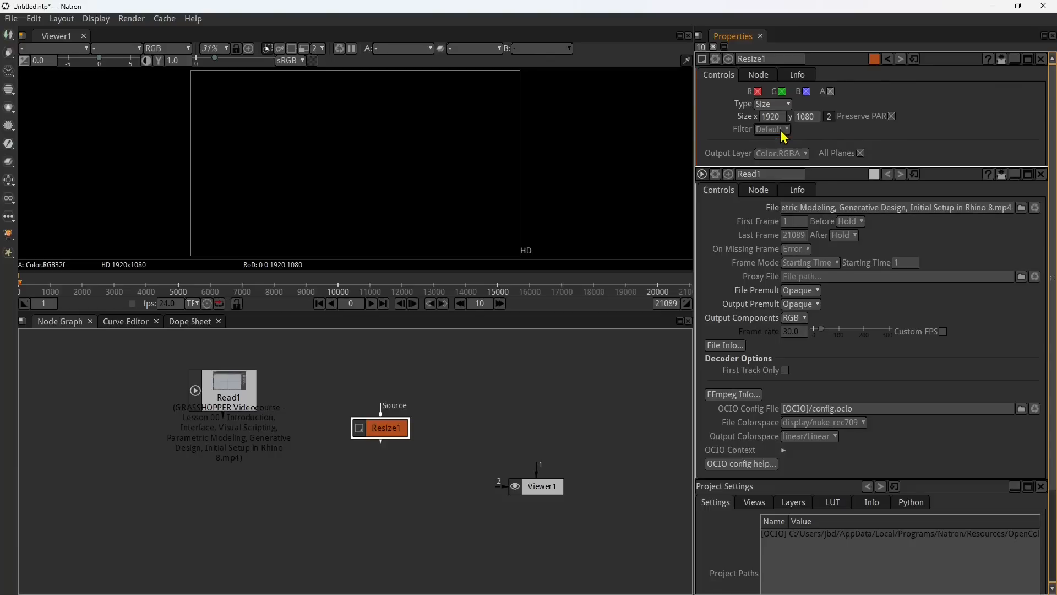
pyautogui.click(774, 104)
pyautogui.click(775, 141)
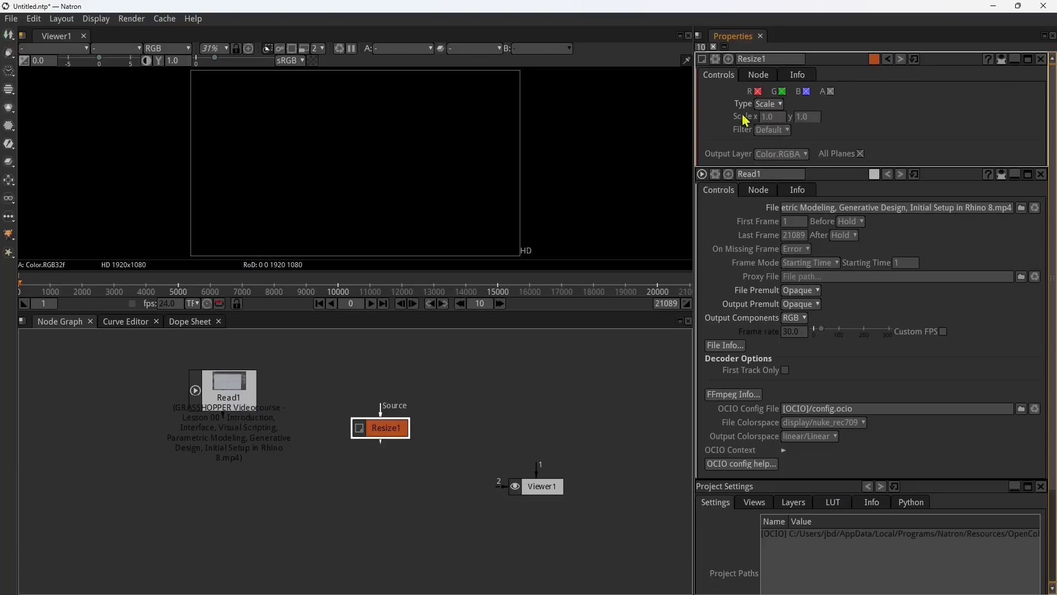
pyautogui.click(769, 104)
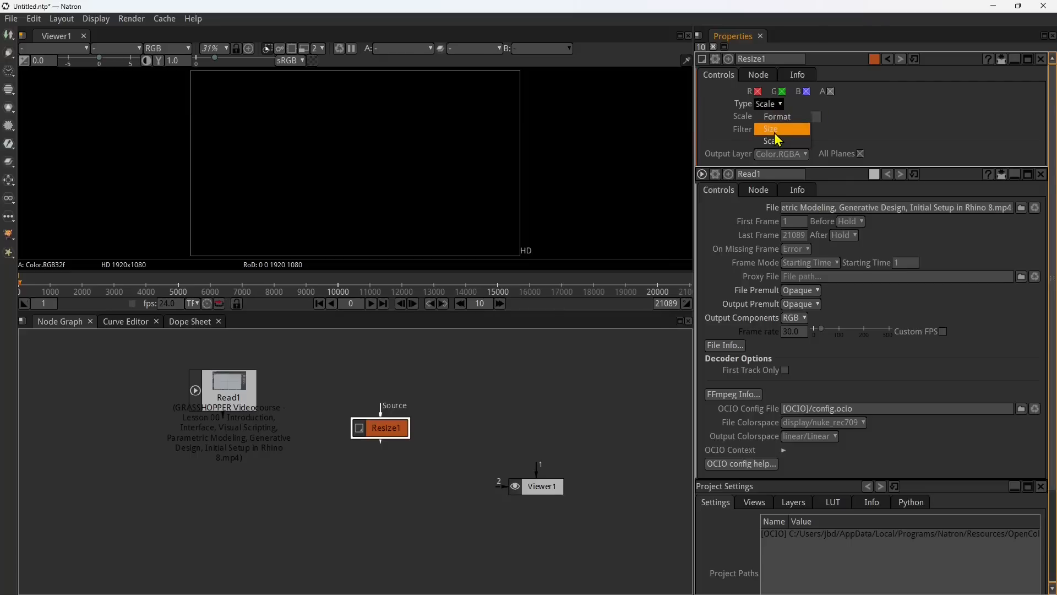
pyautogui.click(771, 129)
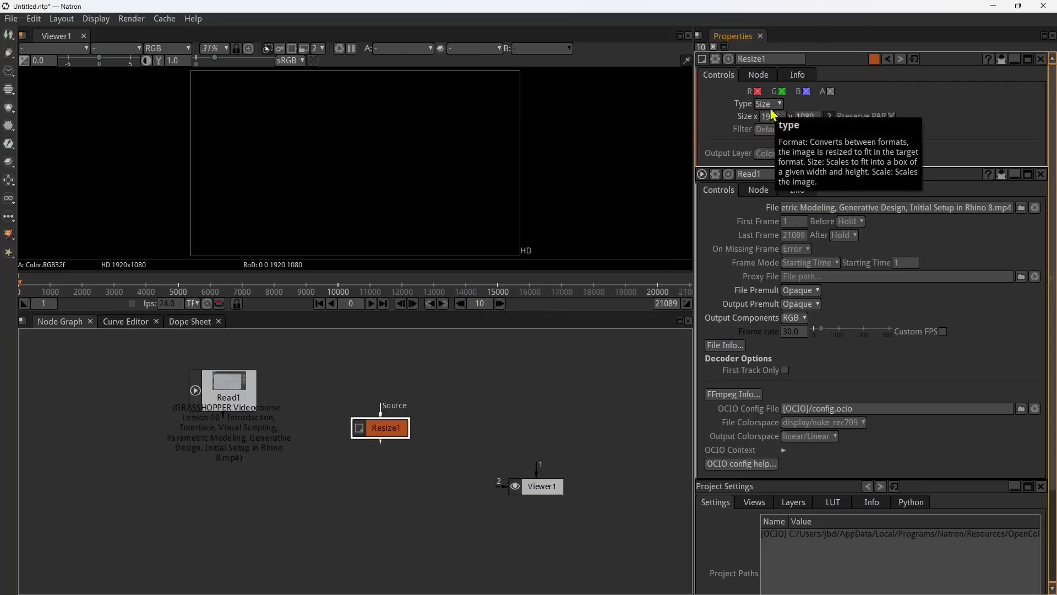
# Step: Set the Resize1 node's size to x 1080 and y 1920
pyautogui.doubleClick(771, 117)
pyautogui.moveTo(781, 119); pyautogui.dragTo(750, 120)
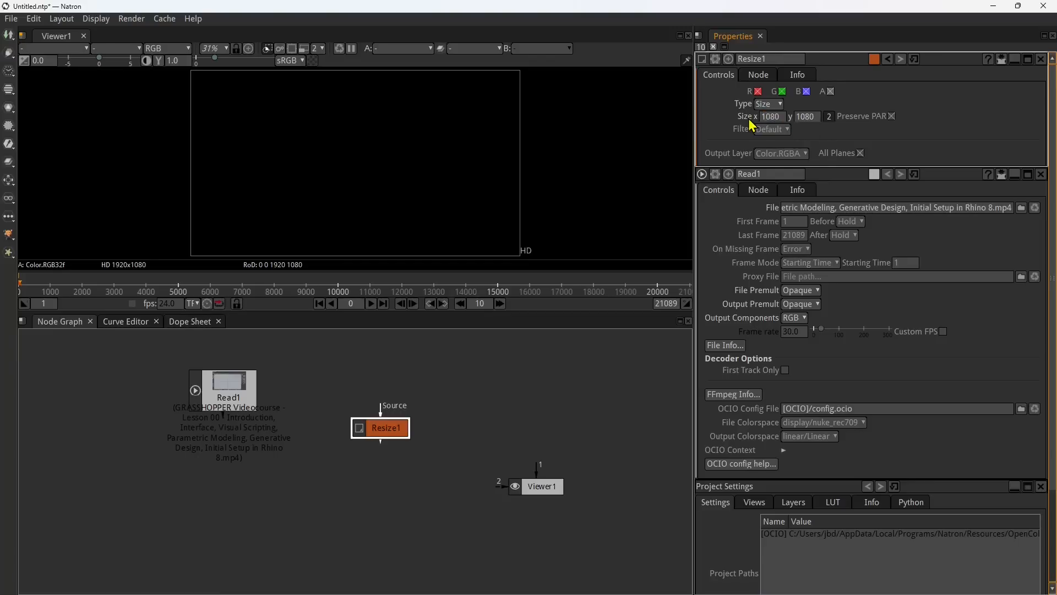
pyautogui.click(807, 117)
pyautogui.moveTo(817, 126); pyautogui.dragTo(791, 124)
pyautogui.press('Return')
pyautogui.click(435, 185)
pyautogui.click(368, 429)
pyautogui.click(428, 180)
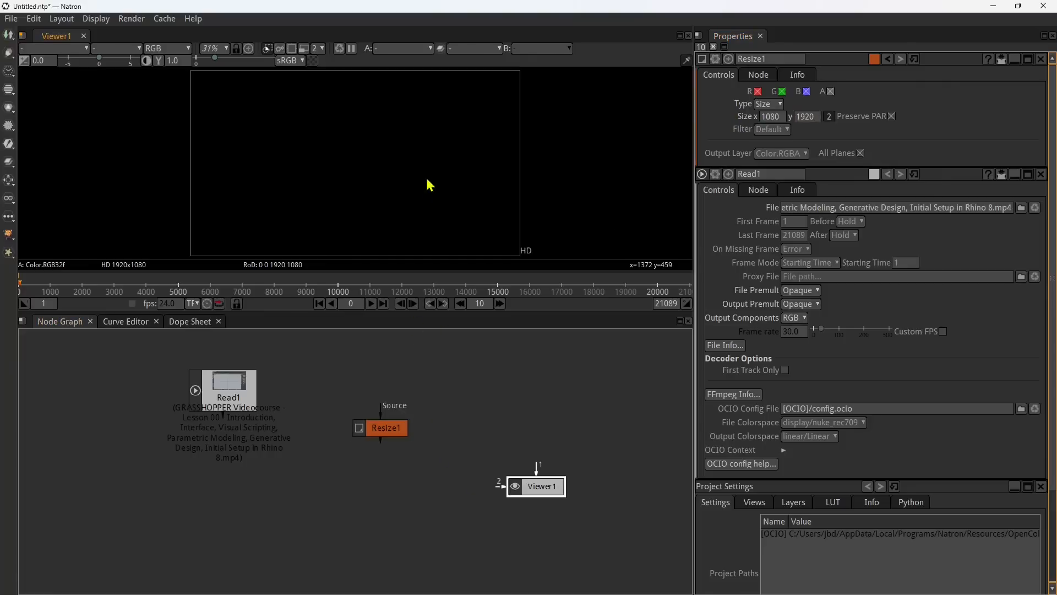
# Step: Connect the Resize1 node's Source input to Read1
pyautogui.click(388, 427)
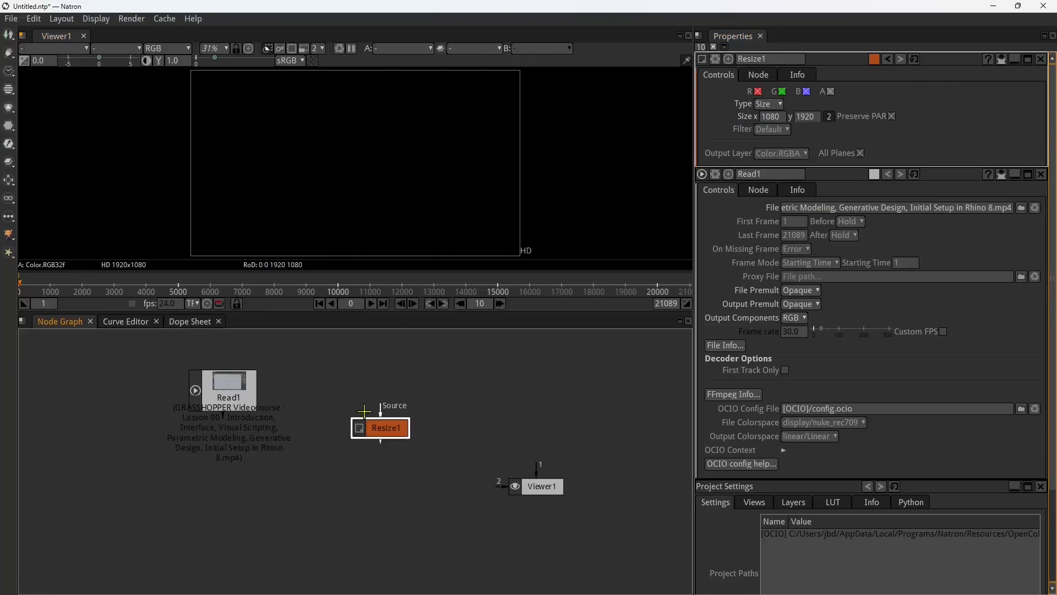
pyautogui.moveTo(376, 425)
pyautogui.mouseDown()
pyautogui.moveTo(384, 438)
pyautogui.moveTo(334, 368)
pyautogui.moveTo(255, 405)
pyautogui.moveTo(273, 394)
pyautogui.moveTo(393, 438)
pyautogui.mouseUp()
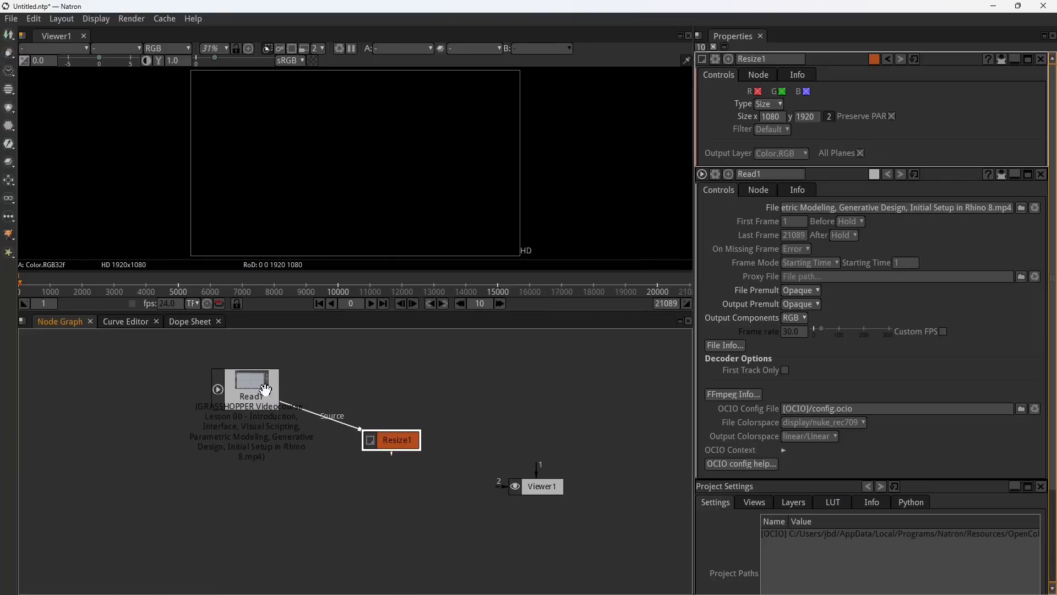
pyautogui.moveTo(264, 388); pyautogui.dragTo(266, 390)
# Step: Connect Viewer1's input 1 to Resize1 and line the nodes up in a horizontal row
pyautogui.moveTo(400, 440); pyautogui.dragTo(540, 449)
pyautogui.click(540, 489)
pyautogui.moveTo(390, 437); pyautogui.dragTo(384, 388)
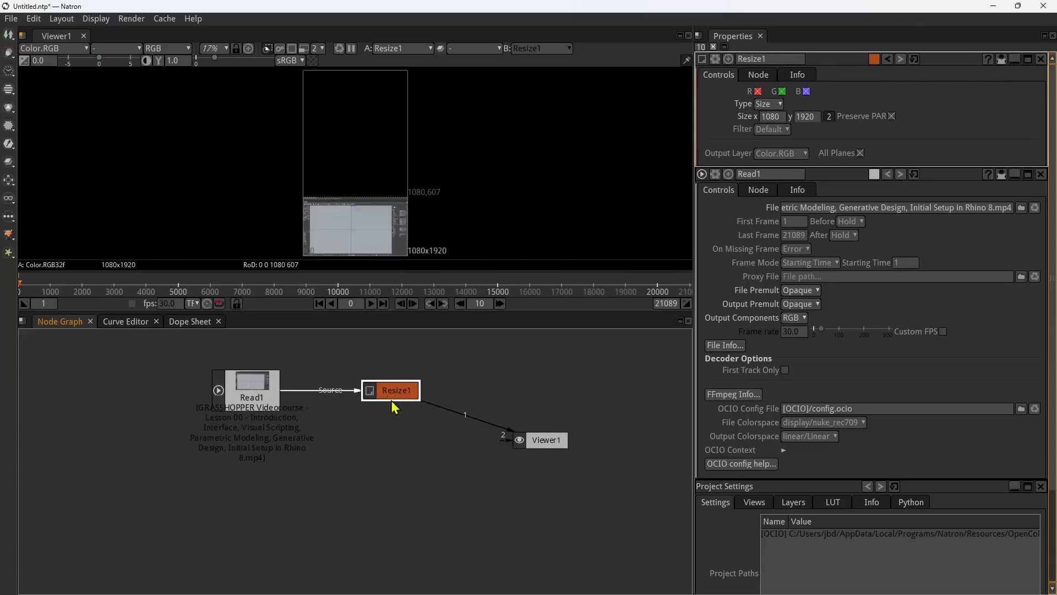
pyautogui.moveTo(521, 441); pyautogui.dragTo(522, 392)
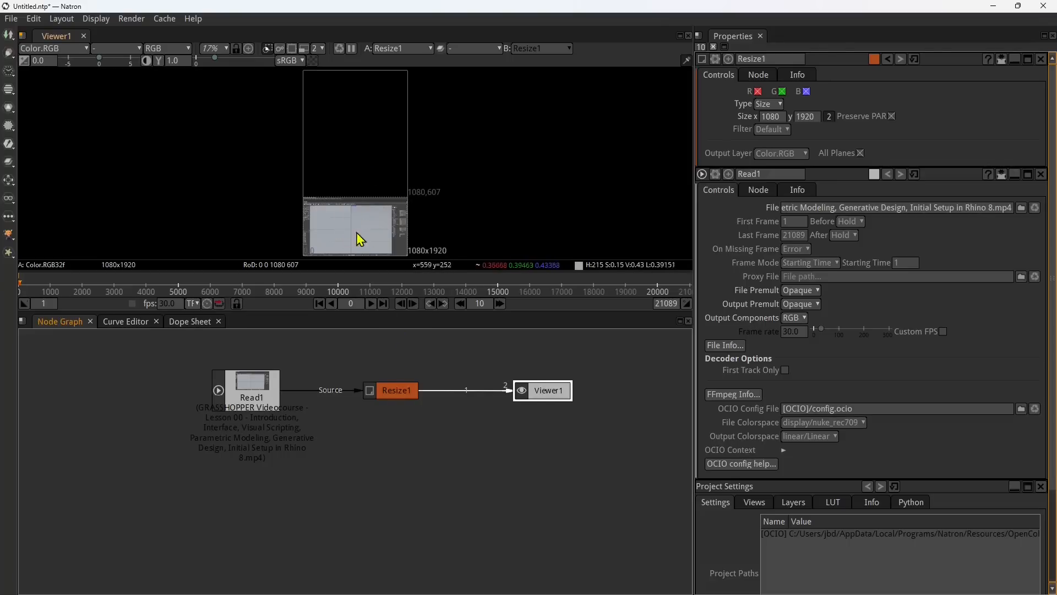
# Step: Spread Read1, Resize1 and Viewer1 apart in the node graph, leaving a wide gap between Resize1 and Viewer1
pyautogui.moveTo(546, 394); pyautogui.dragTo(592, 395)
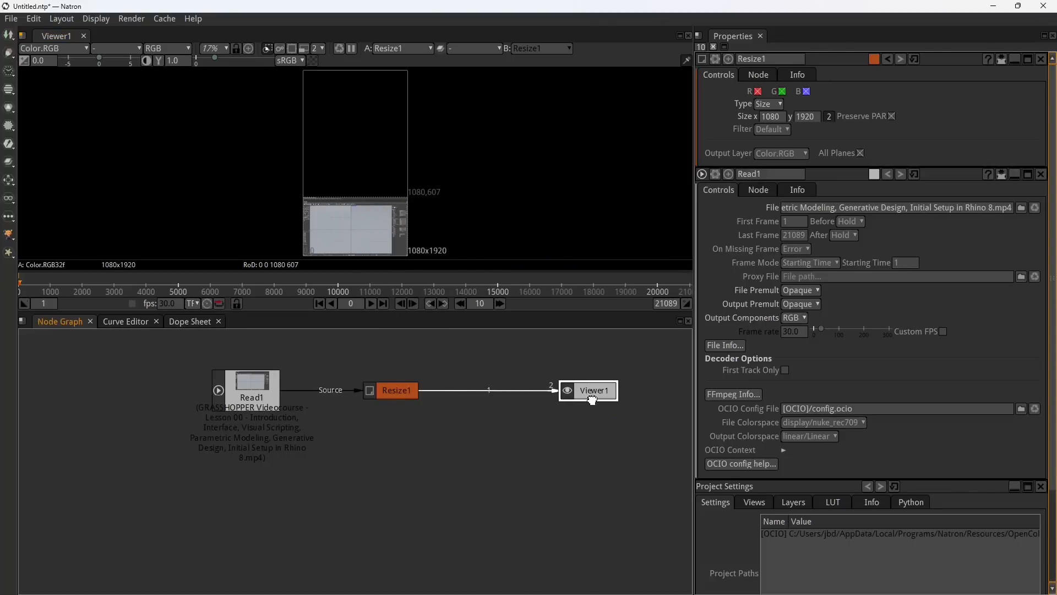
pyautogui.moveTo(270, 383); pyautogui.dragTo(164, 382)
pyautogui.moveTo(401, 391); pyautogui.dragTo(314, 392)
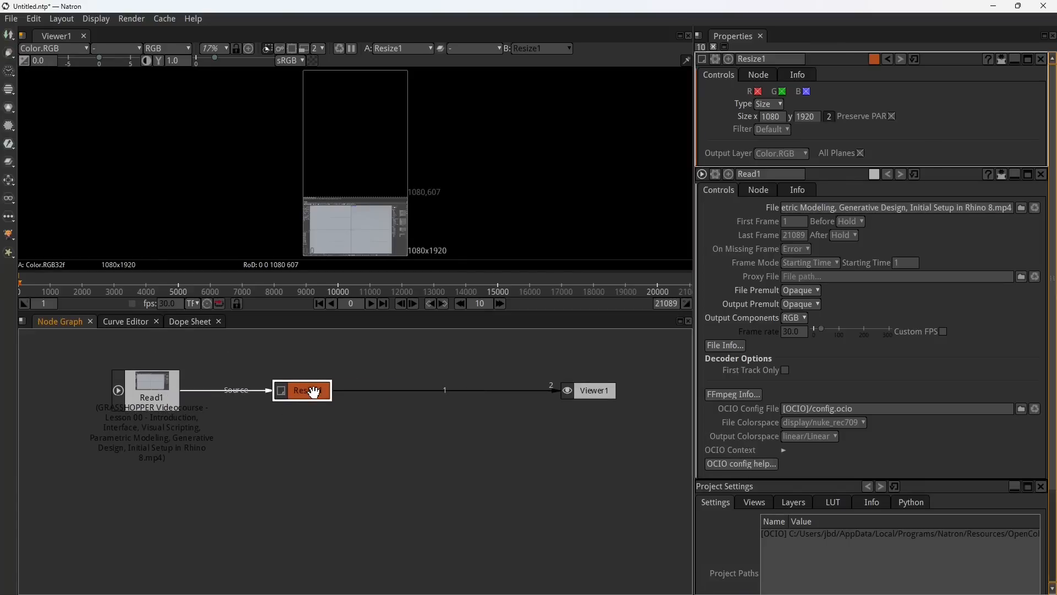
# Step: Add a Position node from the Transform category and move it away from Resize1 into the gap before Viewer1
pyautogui.rightClick(428, 430)
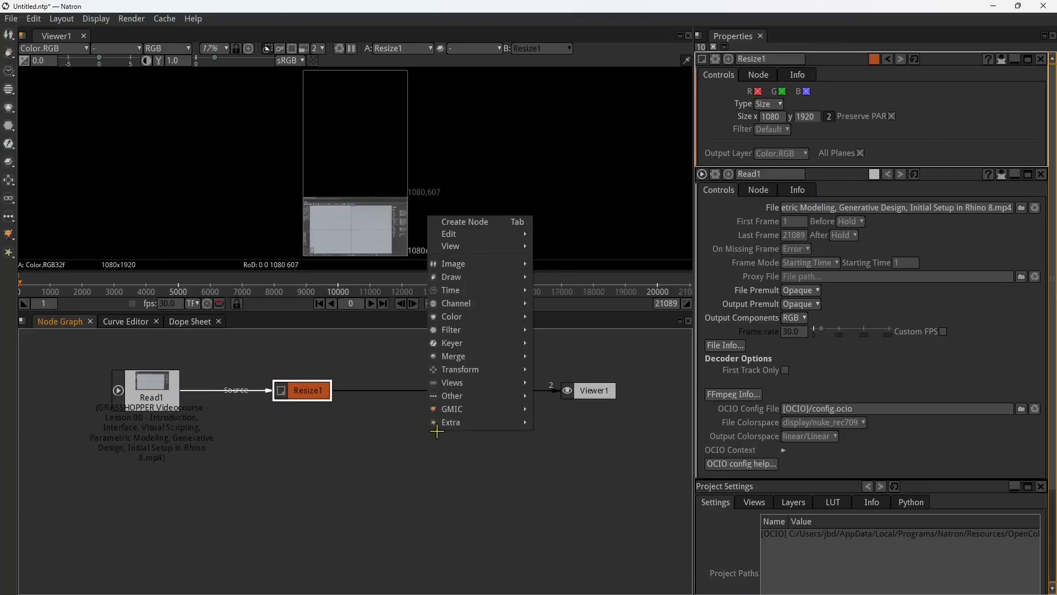
pyautogui.moveTo(463, 373)
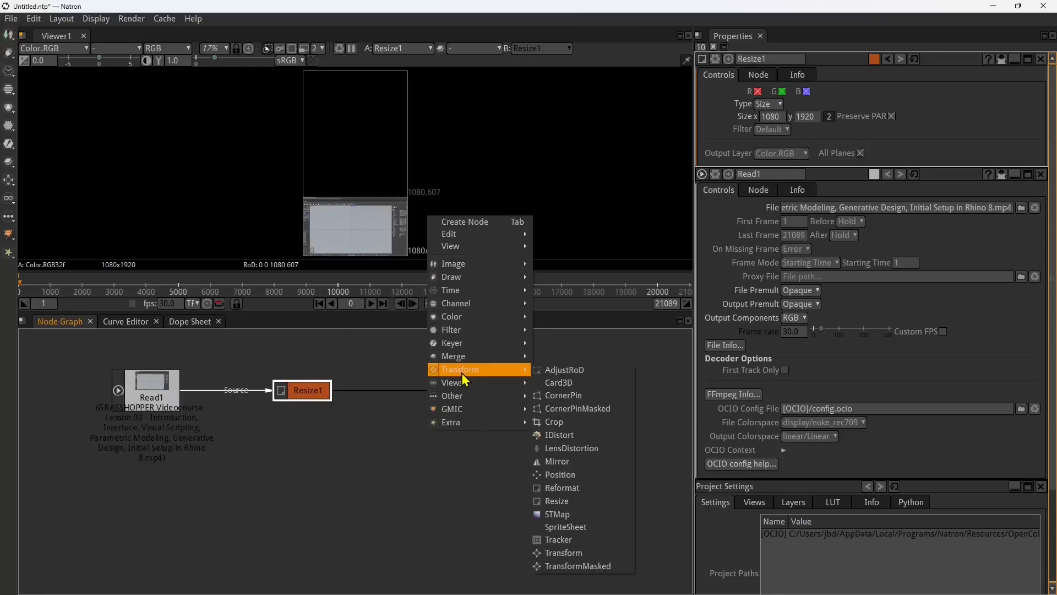
pyautogui.click(561, 476)
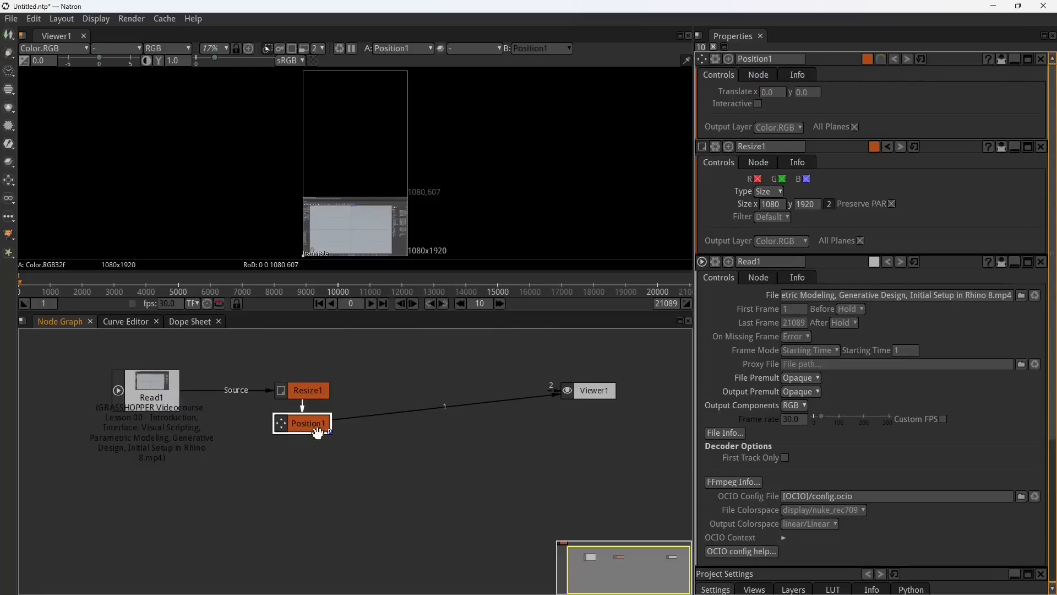
pyautogui.moveTo(316, 429); pyautogui.dragTo(388, 363)
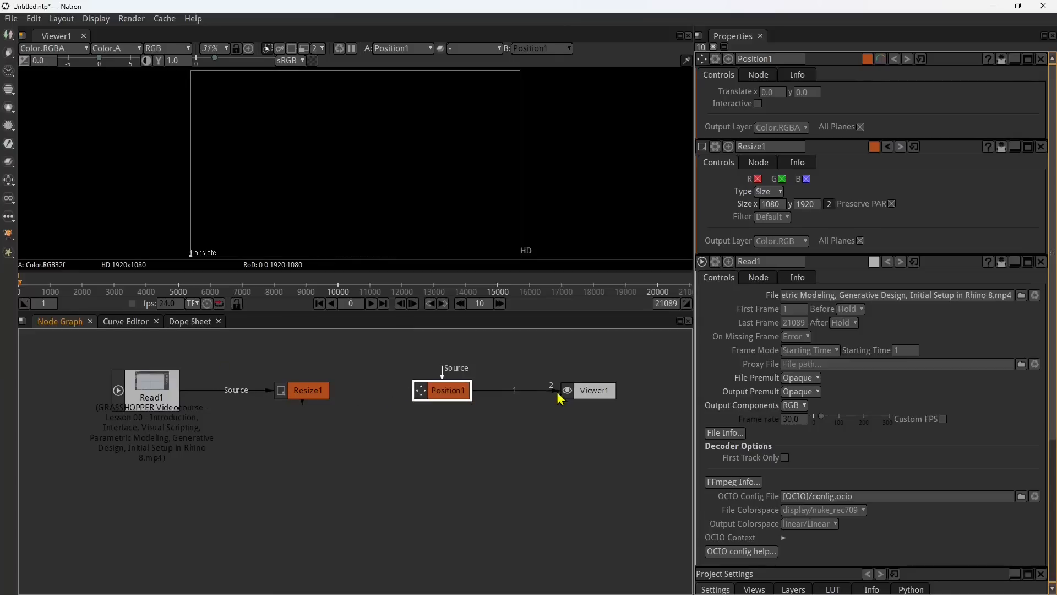
# Step: Connect Position1's Source input to Resize1 and Viewer1's input 1 to Position1
pyautogui.moveTo(556, 395); pyautogui.dragTo(403, 381)
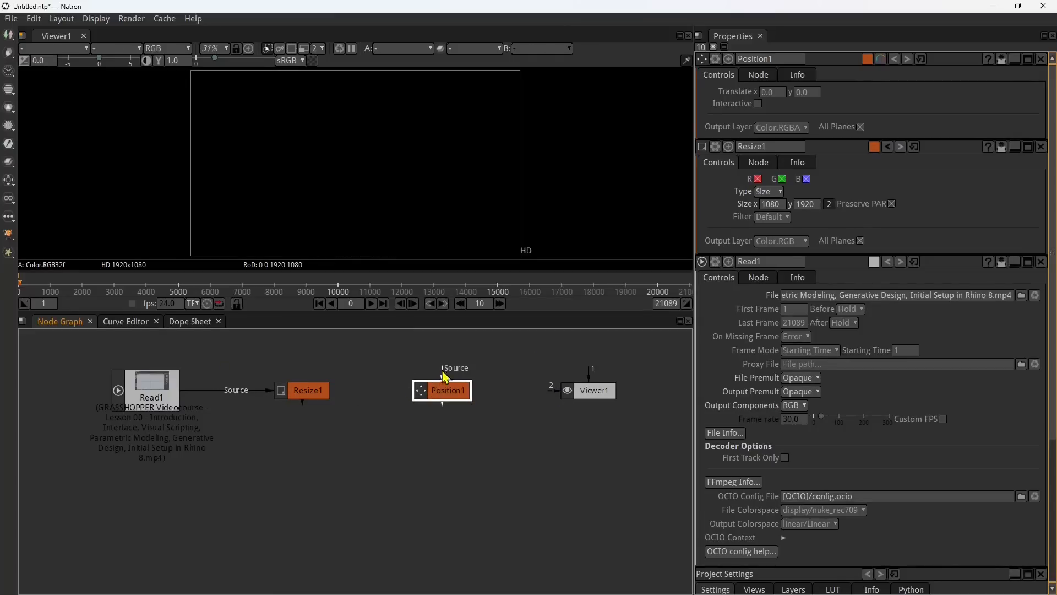
pyautogui.moveTo(443, 377); pyautogui.dragTo(307, 390)
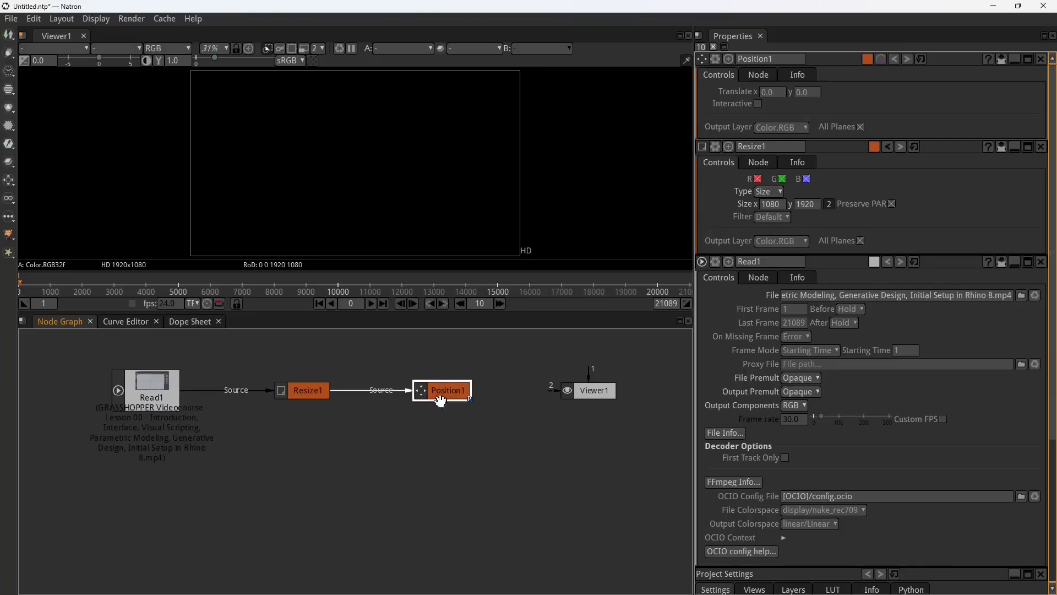
pyautogui.moveTo(442, 405); pyautogui.dragTo(578, 397)
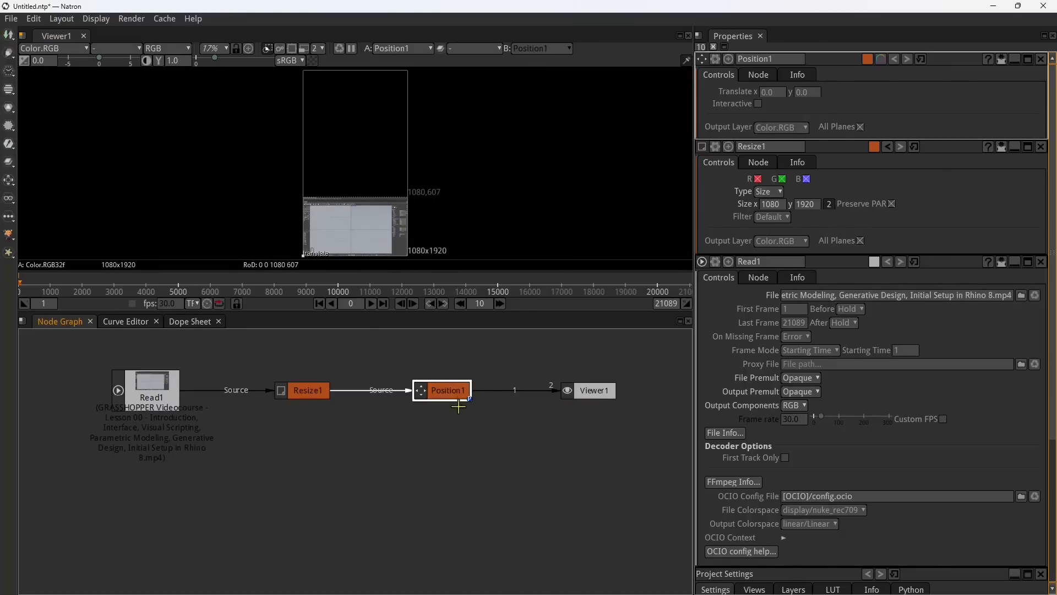
pyautogui.click(365, 226)
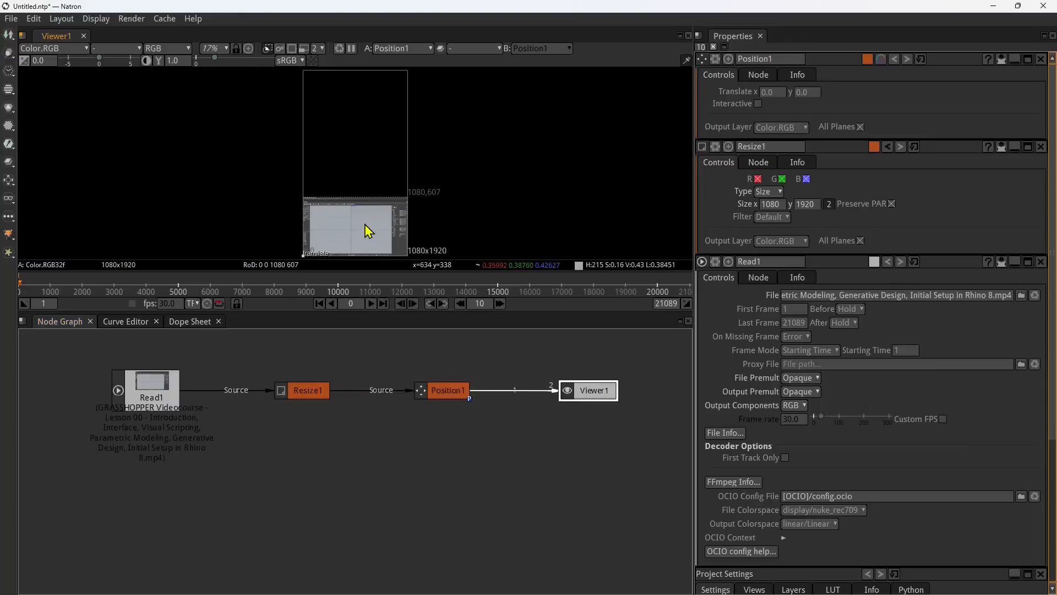
pyautogui.click(447, 392)
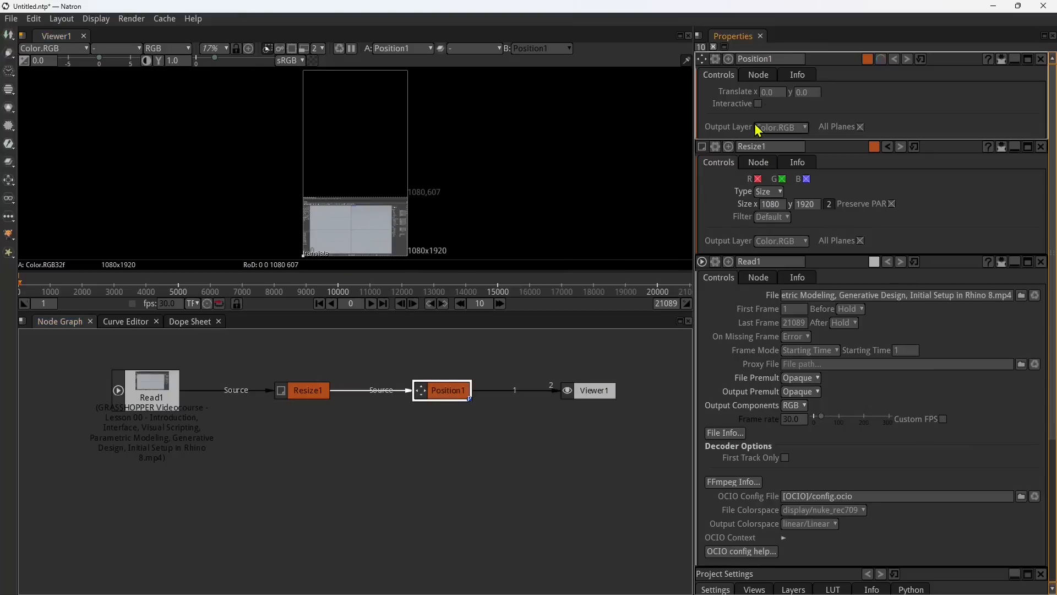
pyautogui.click(378, 235)
pyautogui.click(315, 388)
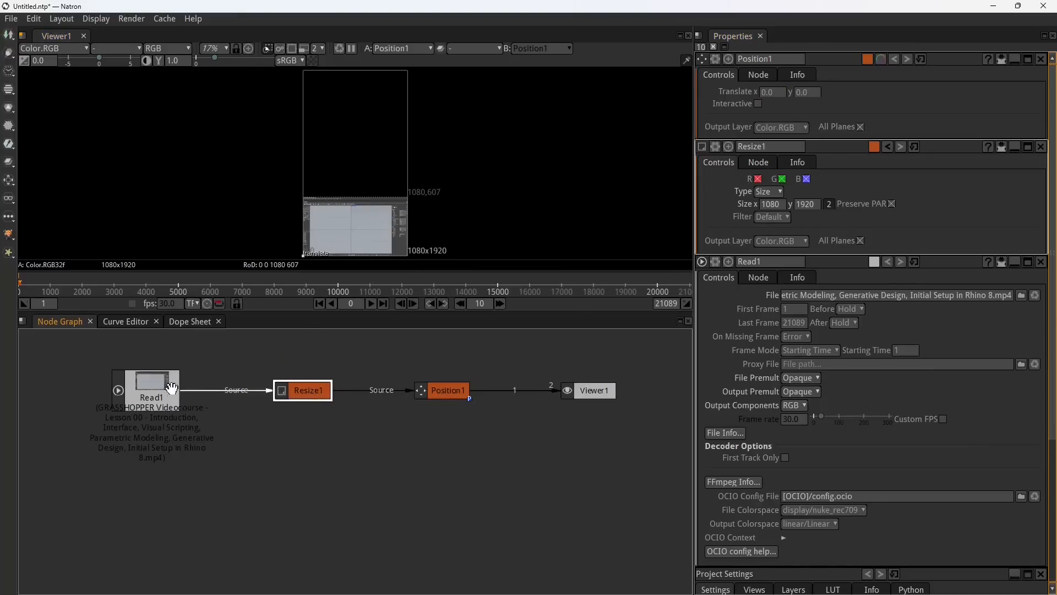
pyautogui.click(171, 386)
pyautogui.click(368, 215)
pyautogui.click(435, 388)
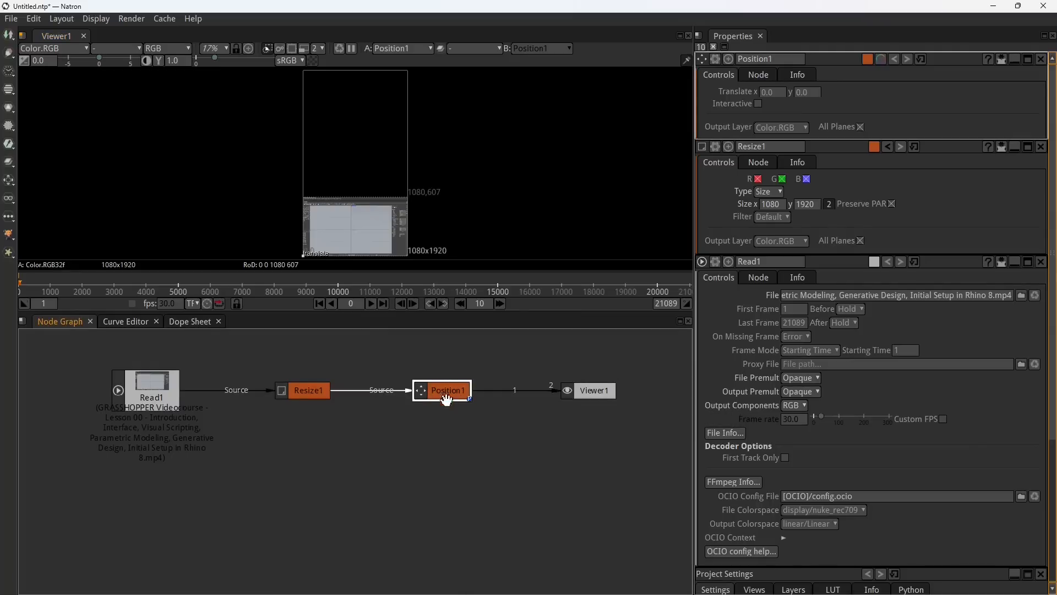
pyautogui.moveTo(455, 400); pyautogui.dragTo(466, 402)
pyautogui.click(454, 403)
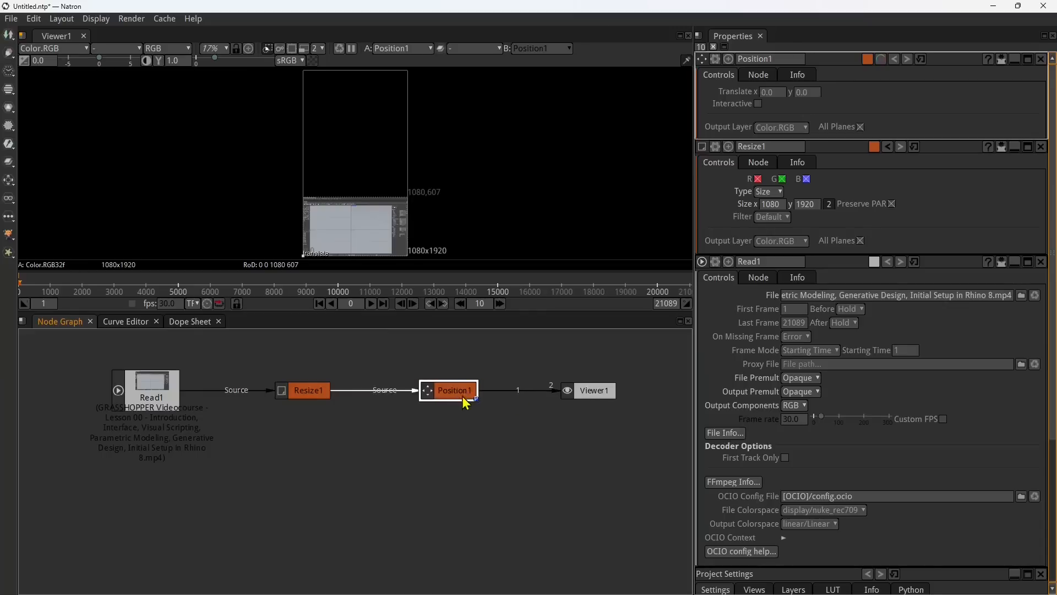
# Step: Stagger Resize1, Position1 and Viewer1 in a descending diagonal from Read1 in the node graph
pyautogui.moveTo(585, 393); pyautogui.dragTo(581, 435)
pyautogui.moveTo(445, 392); pyautogui.dragTo(440, 433)
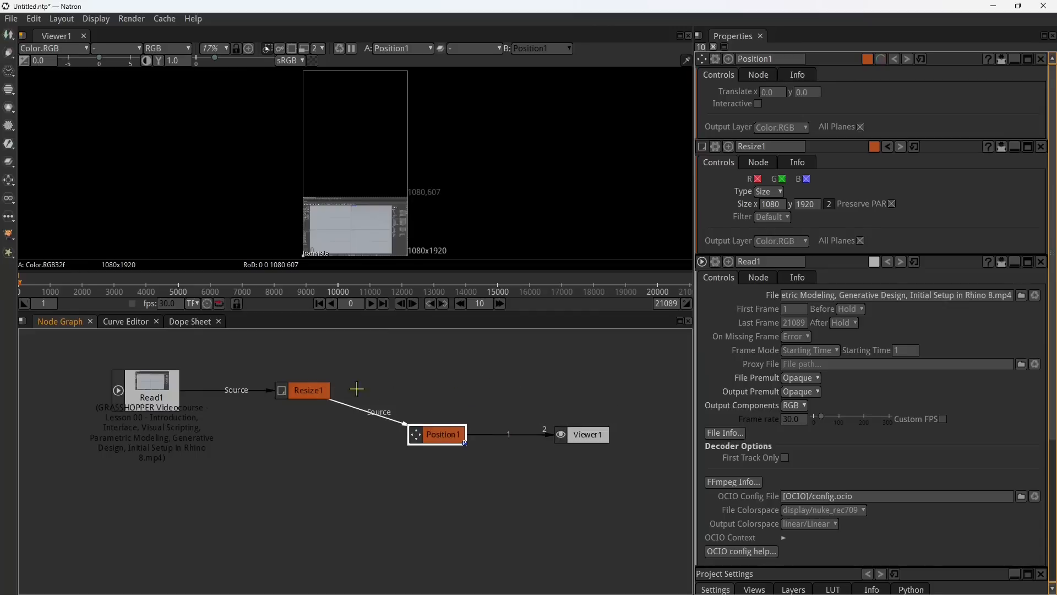
pyautogui.moveTo(325, 390); pyautogui.dragTo(339, 421)
pyautogui.moveTo(437, 433); pyautogui.dragTo(448, 454)
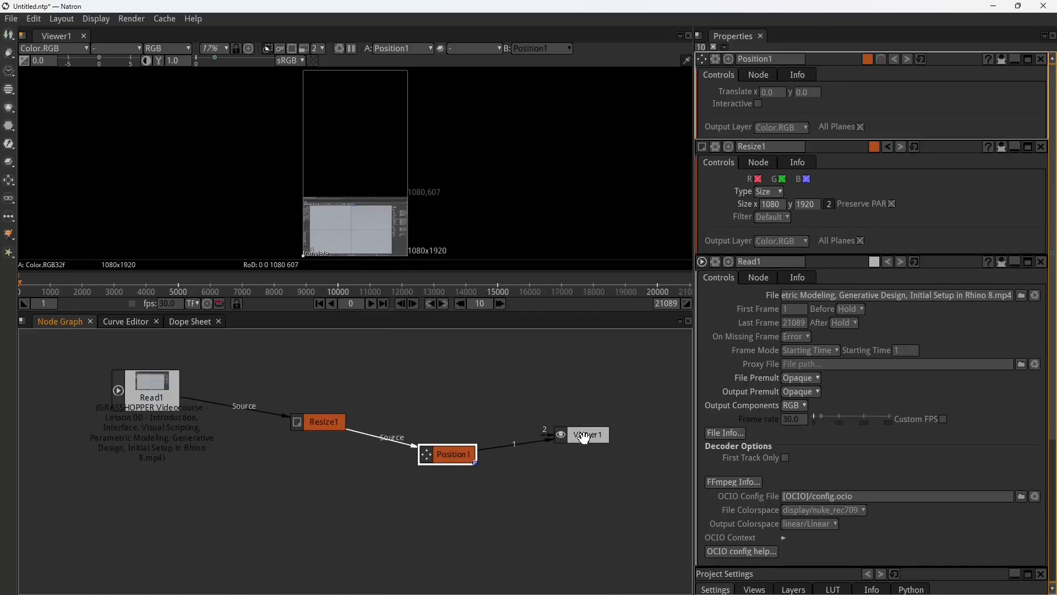
pyautogui.moveTo(583, 436); pyautogui.dragTo(599, 466)
pyautogui.click(461, 456)
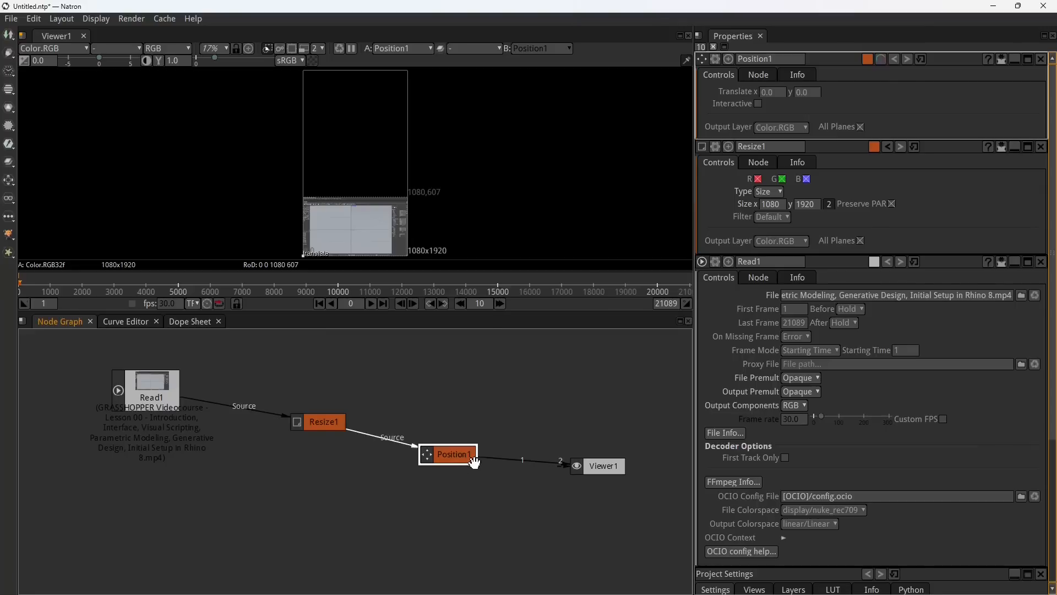
pyautogui.rightClick(475, 463)
pyautogui.click(447, 458)
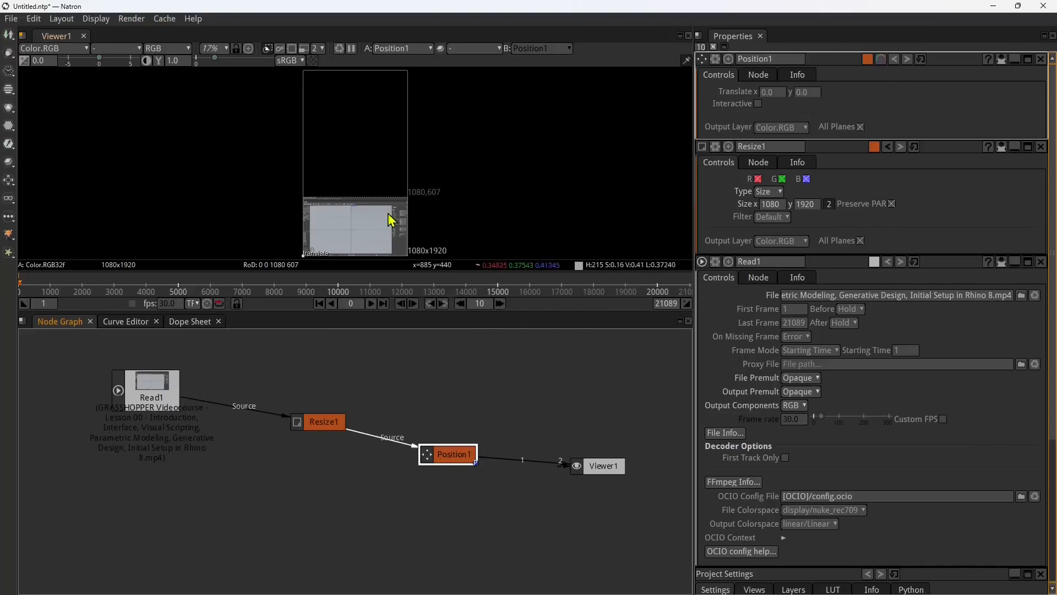
pyautogui.click(370, 218)
# Step: Set the Position1 node's Translate y to 100
pyautogui.click(462, 462)
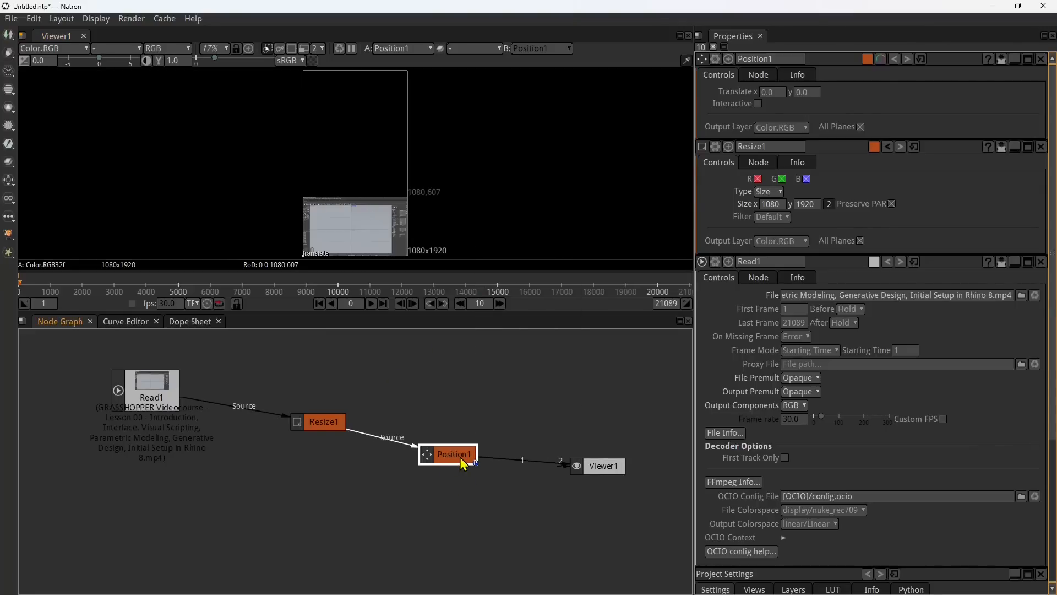
pyautogui.click(802, 92)
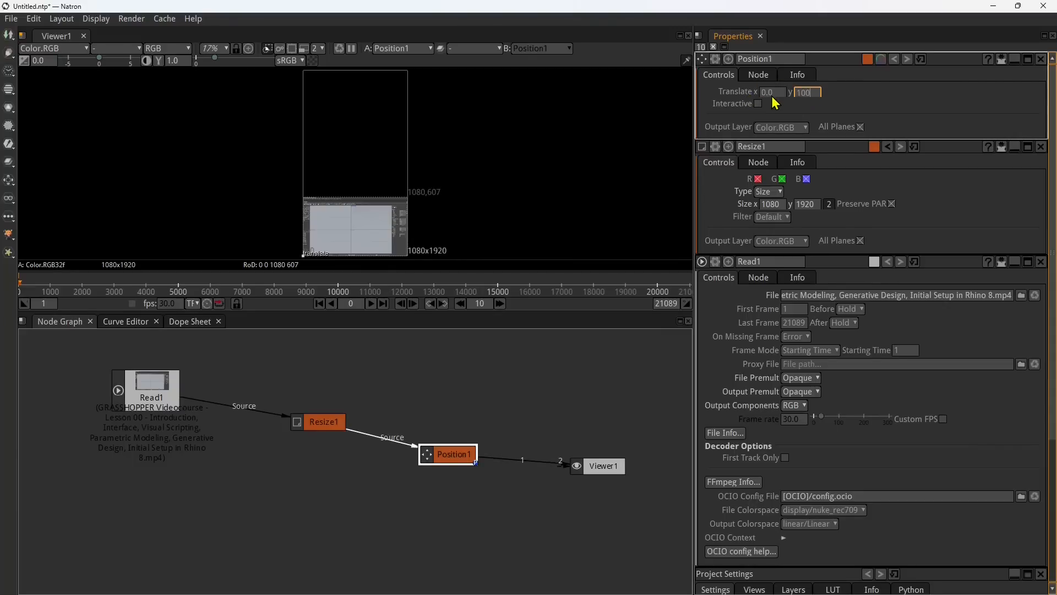
pyautogui.write('100')
pyautogui.press('Return')
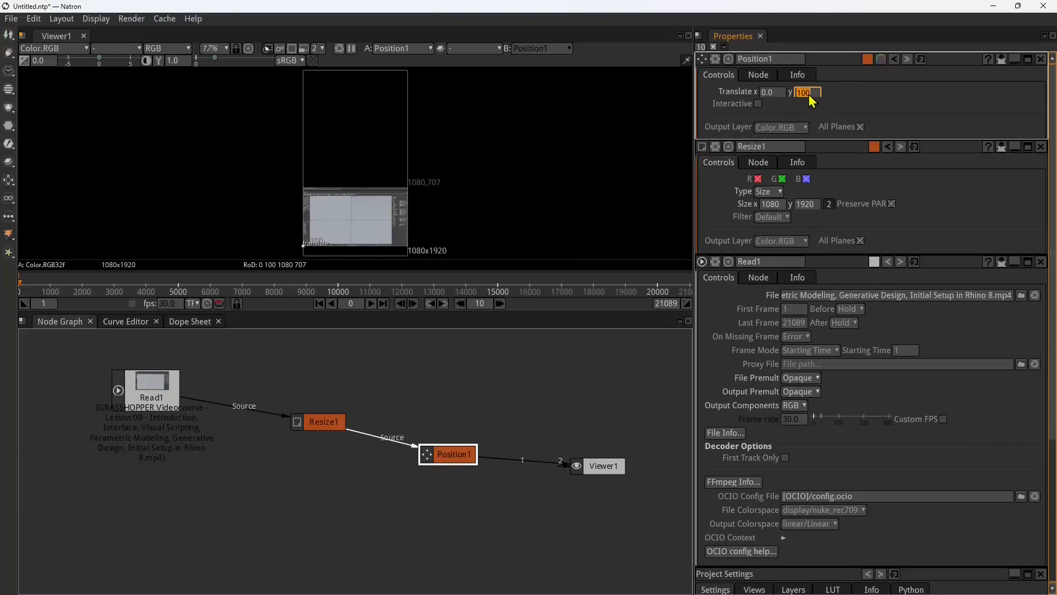
pyautogui.moveTo(440, 453); pyautogui.dragTo(441, 450)
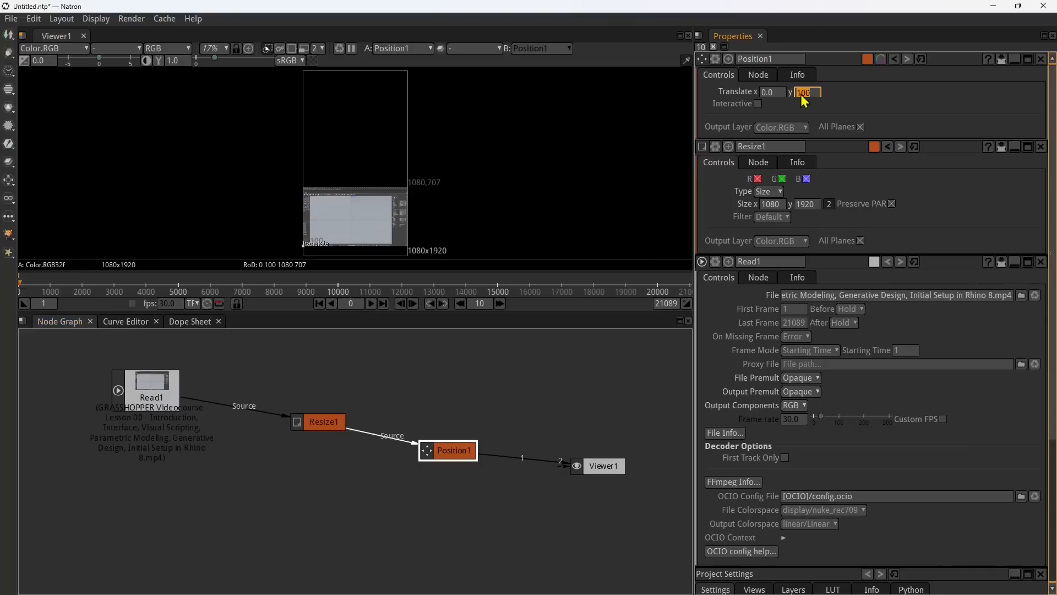
# Step: Enable Interactive on Position1 and move the video up in the viewer to about the frame's vertical middle, Translate y about 646
pyautogui.click(758, 104)
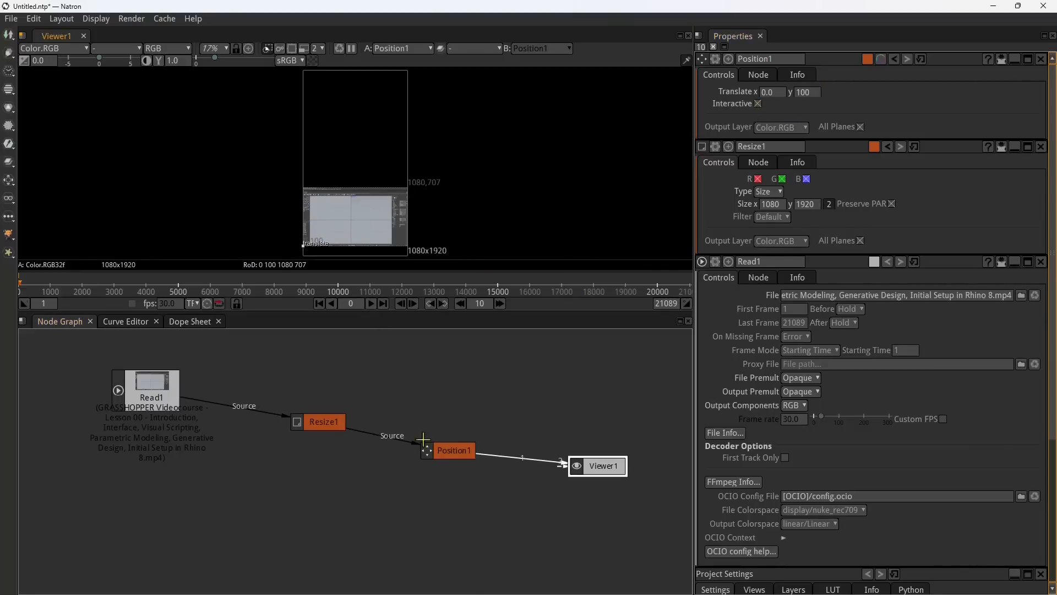
pyautogui.click(460, 459)
pyautogui.click(616, 472)
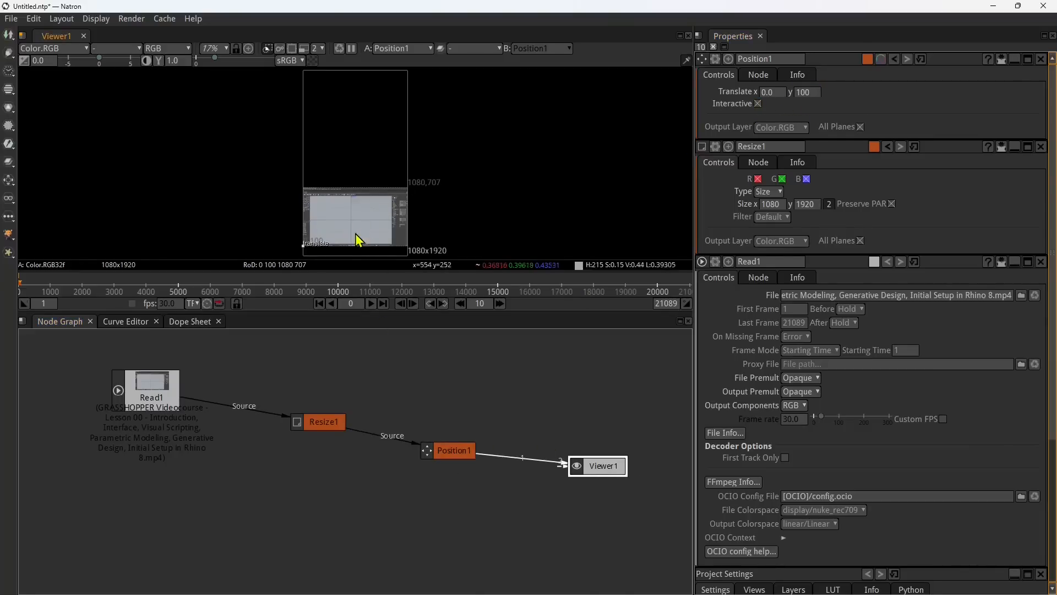
pyautogui.moveTo(303, 244); pyautogui.dragTo(303, 193)
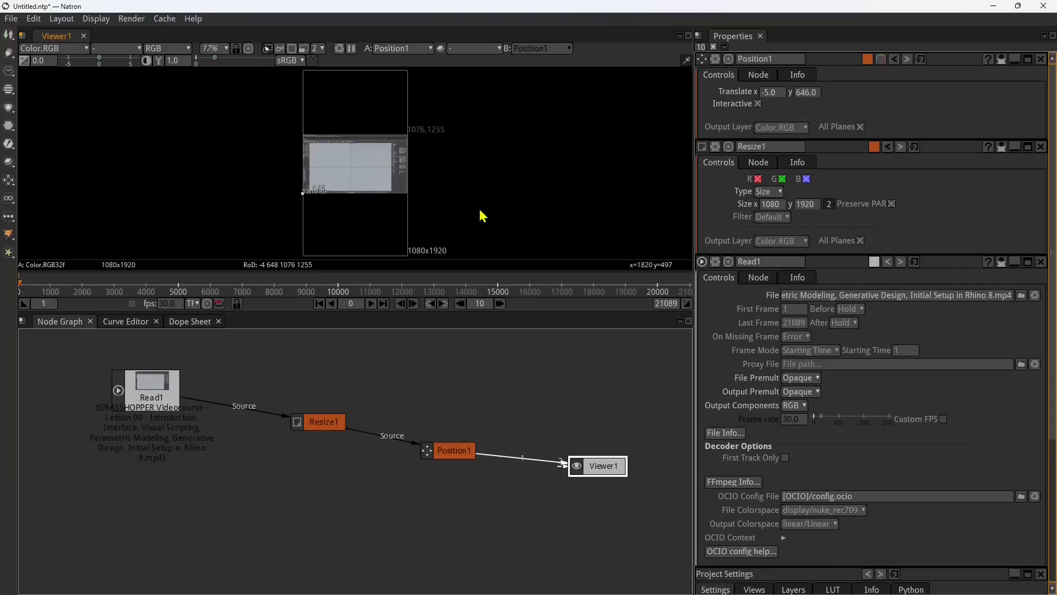
# Step: Set the Position1 node's Translate x to 0
pyautogui.doubleClick(769, 92)
pyautogui.write('0')
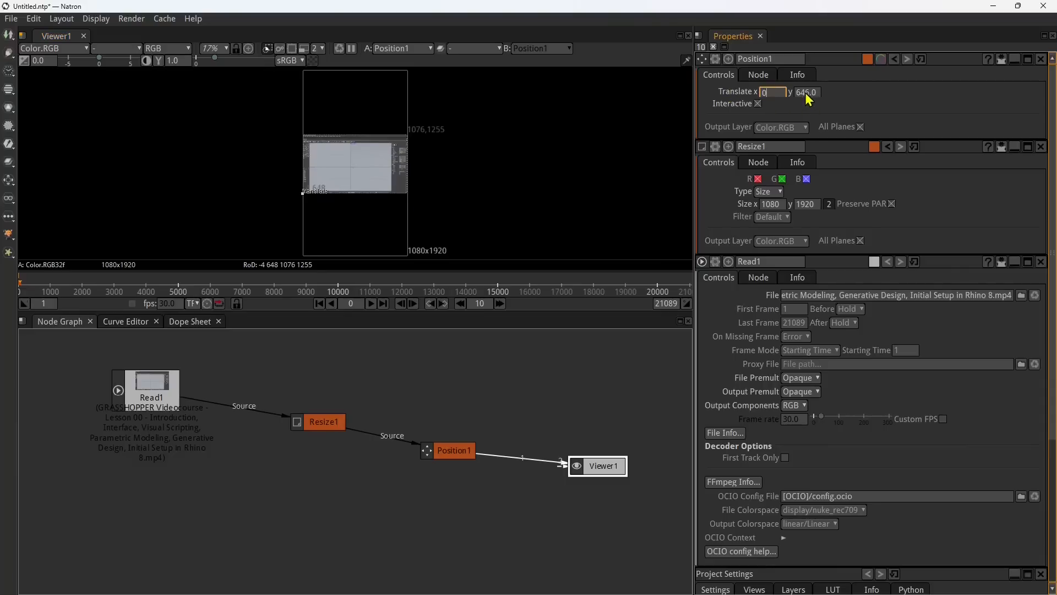
pyautogui.click(807, 93)
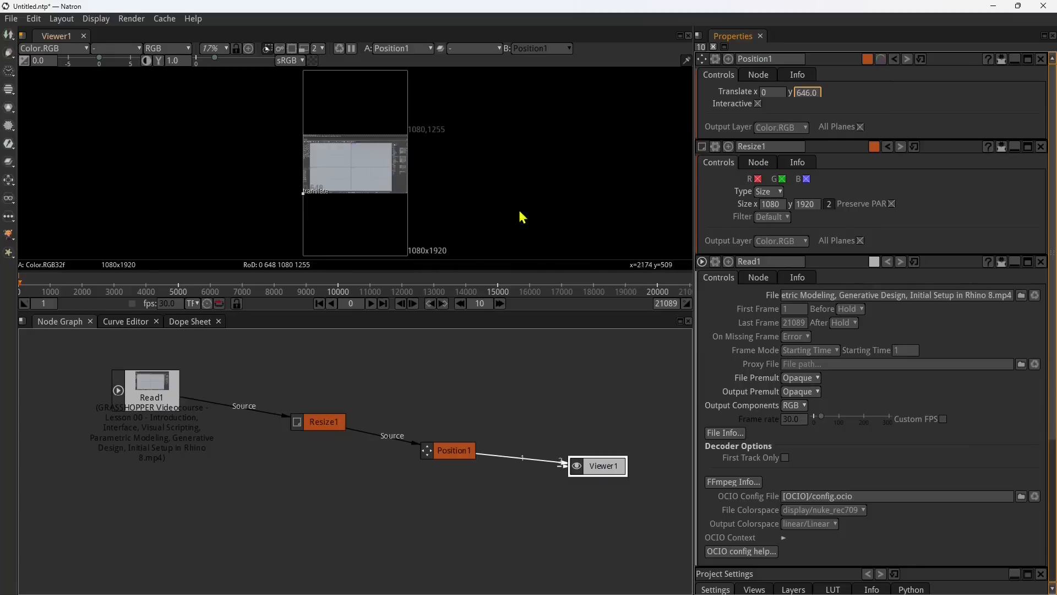
# Step: Line up Resize1, Position1 and Viewer1 in a horizontal row with Read1
pyautogui.moveTo(593, 465); pyautogui.dragTo(588, 442)
pyautogui.moveTo(449, 458); pyautogui.dragTo(454, 432)
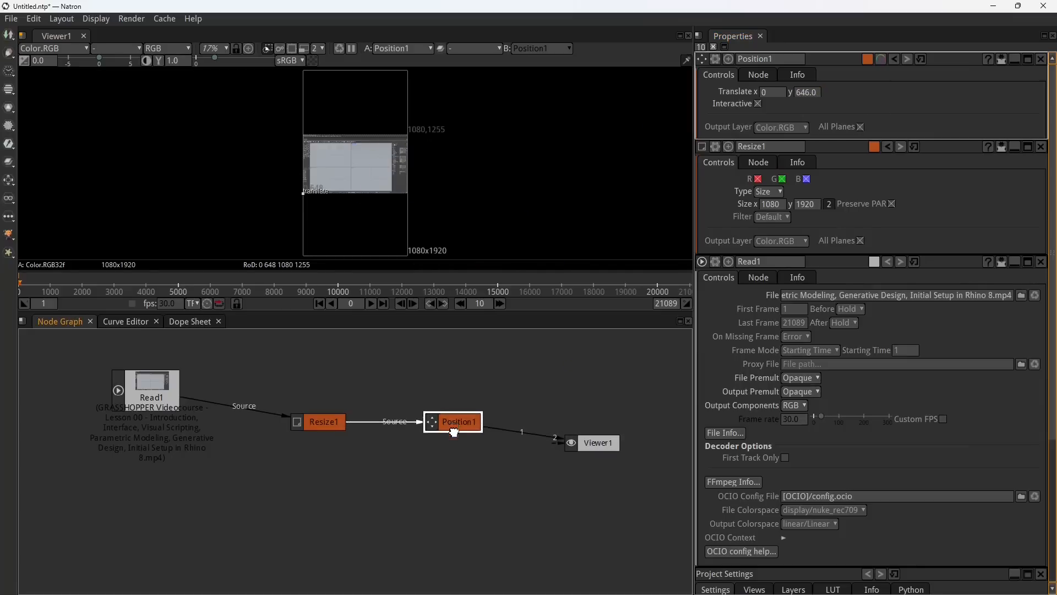
pyautogui.moveTo(330, 425); pyautogui.dragTo(322, 393)
pyautogui.moveTo(453, 426); pyautogui.dragTo(455, 395)
pyautogui.moveTo(589, 449); pyautogui.dragTo(597, 402)
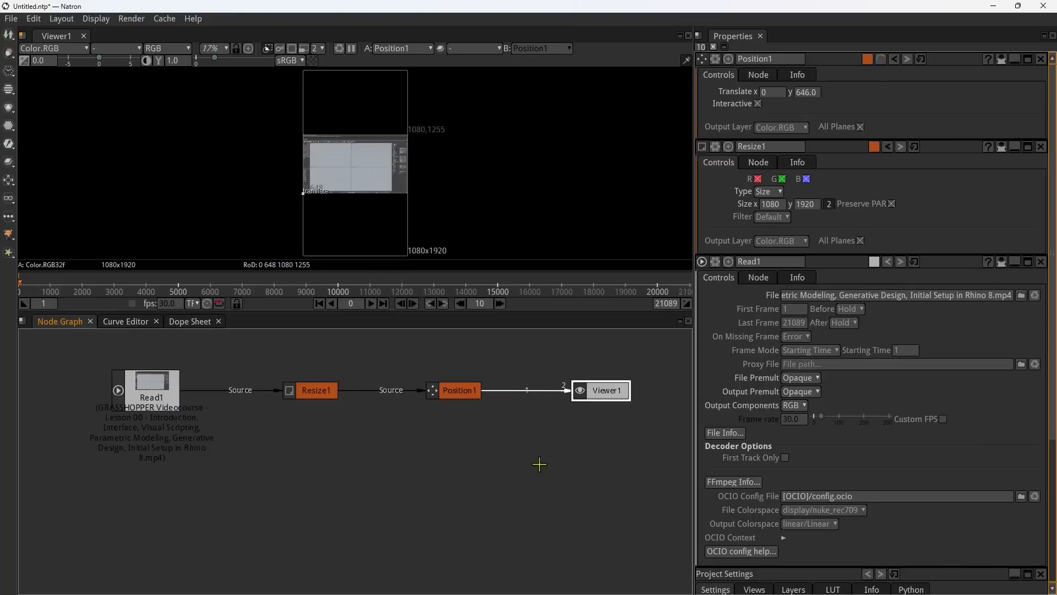
# Step: Add a Write node from the Image category to the node graph
pyautogui.rightClick(521, 457)
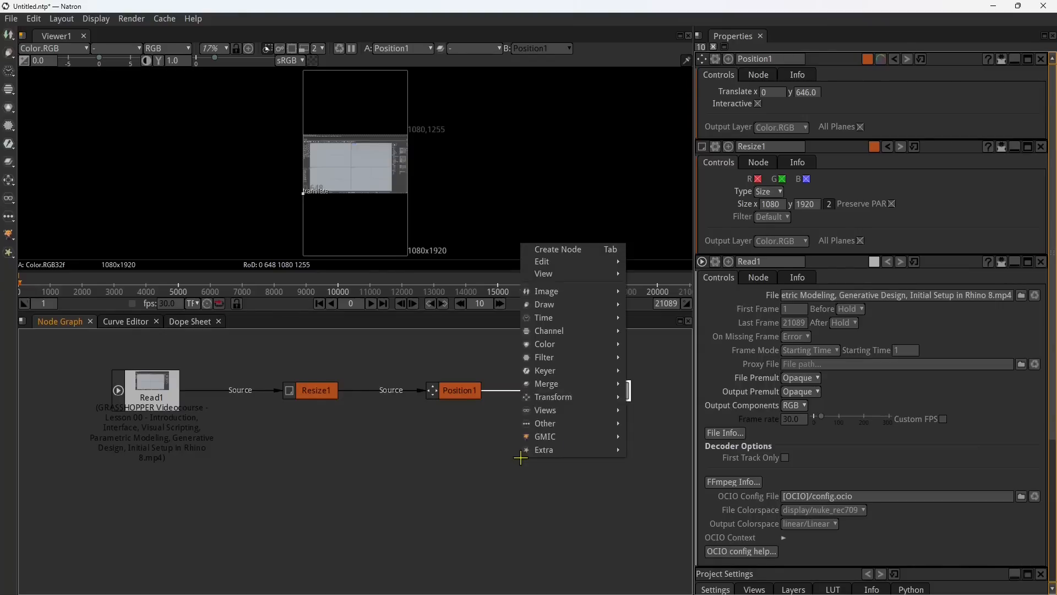
pyautogui.moveTo(564, 293)
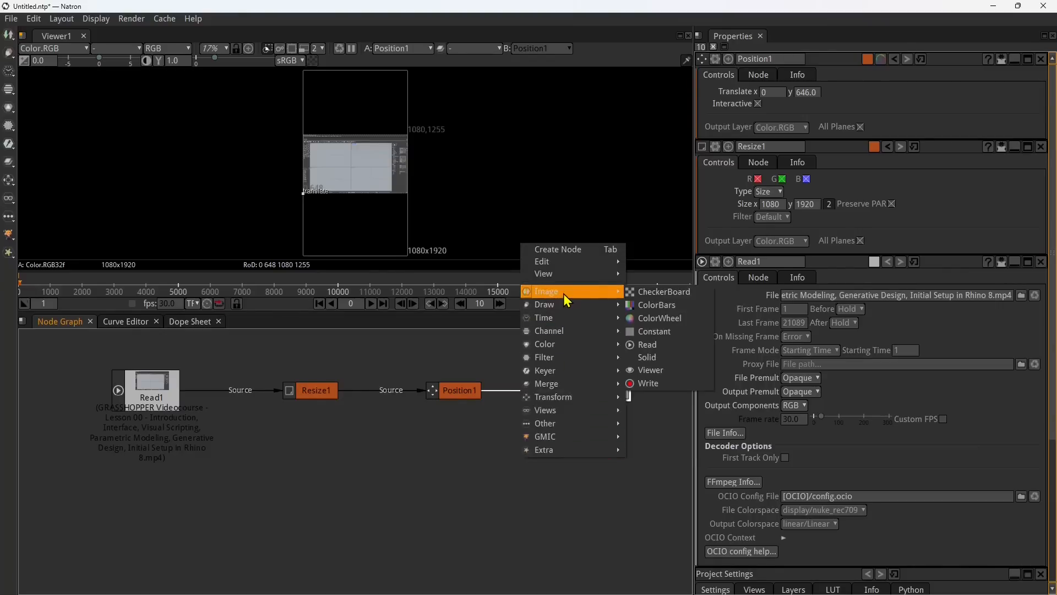
pyautogui.click(647, 390)
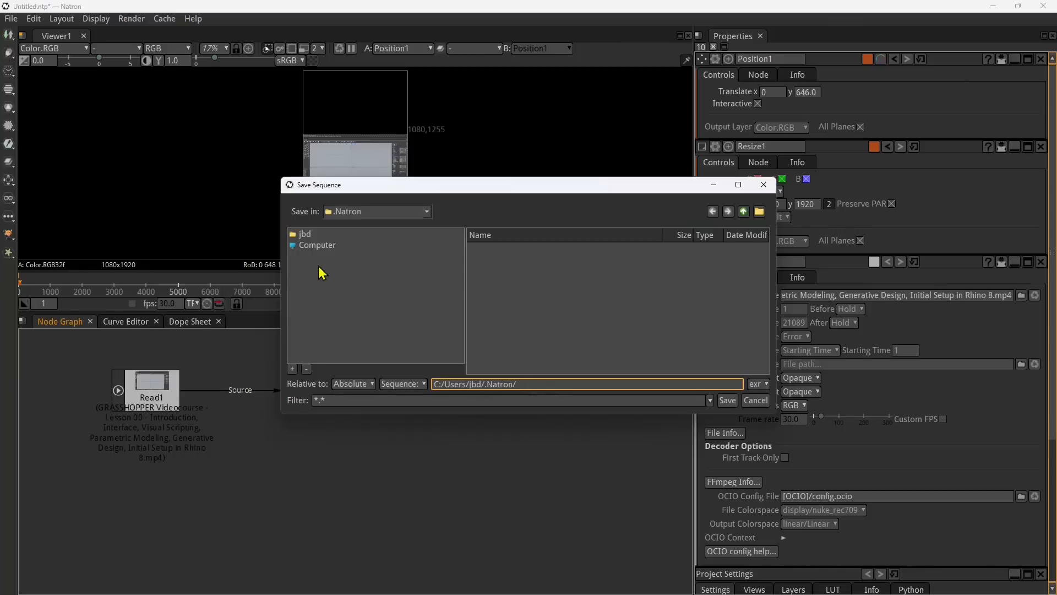
pyautogui.click(313, 248)
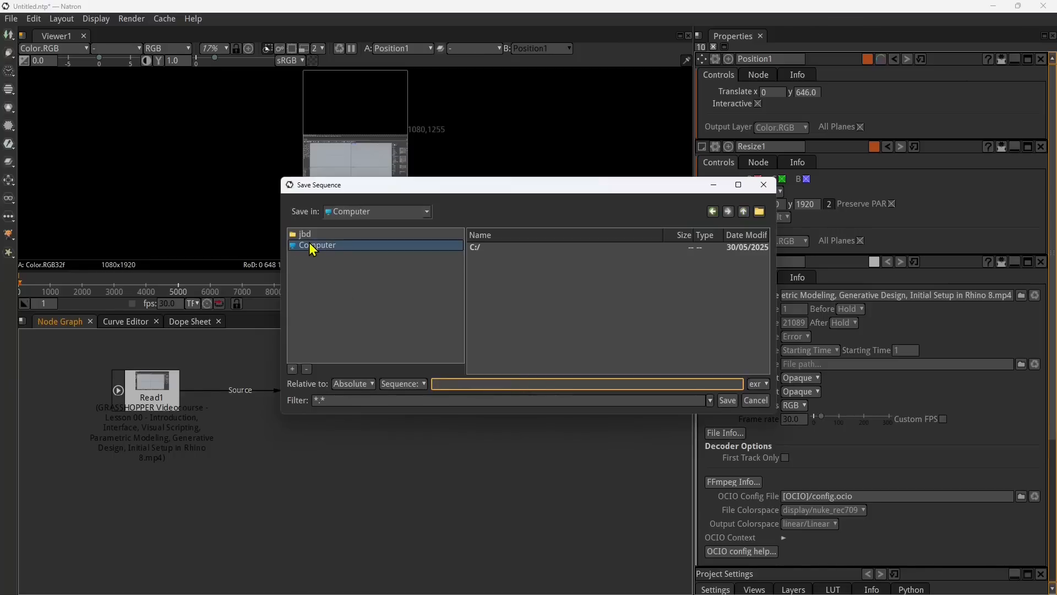
pyautogui.click(427, 212)
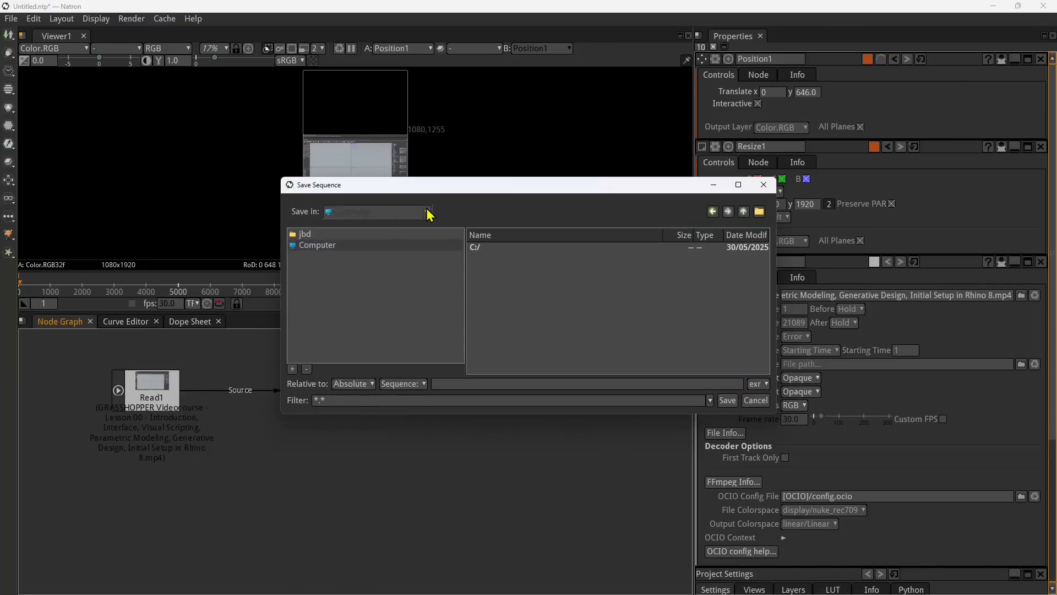
pyautogui.click(413, 225)
pyautogui.click(428, 212)
pyautogui.click(379, 233)
pyautogui.click(430, 208)
pyautogui.click(355, 241)
pyautogui.click(303, 247)
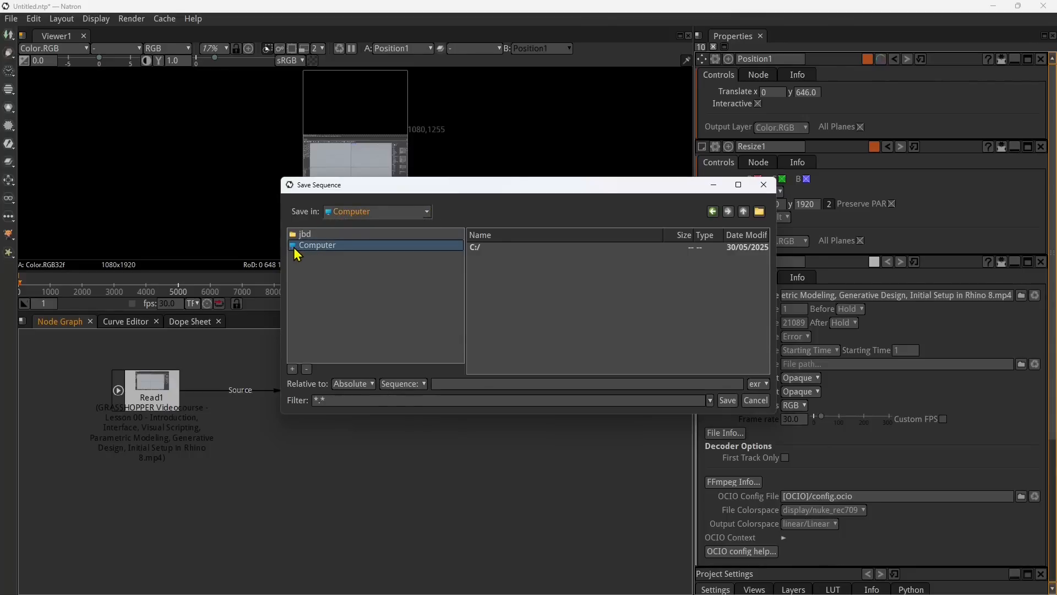
pyautogui.click(304, 235)
pyautogui.click(478, 267)
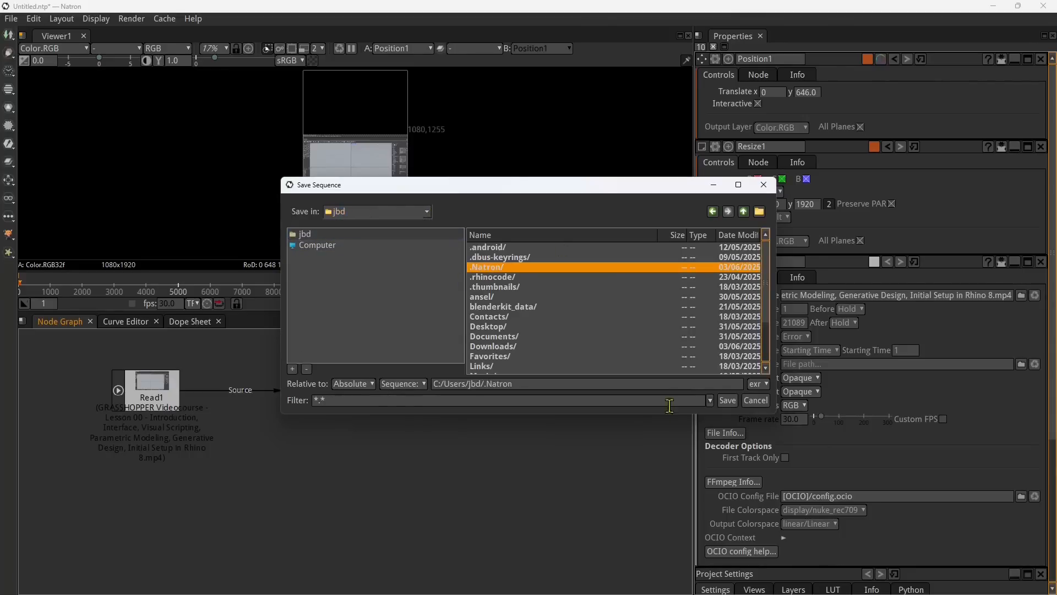
pyautogui.click(725, 401)
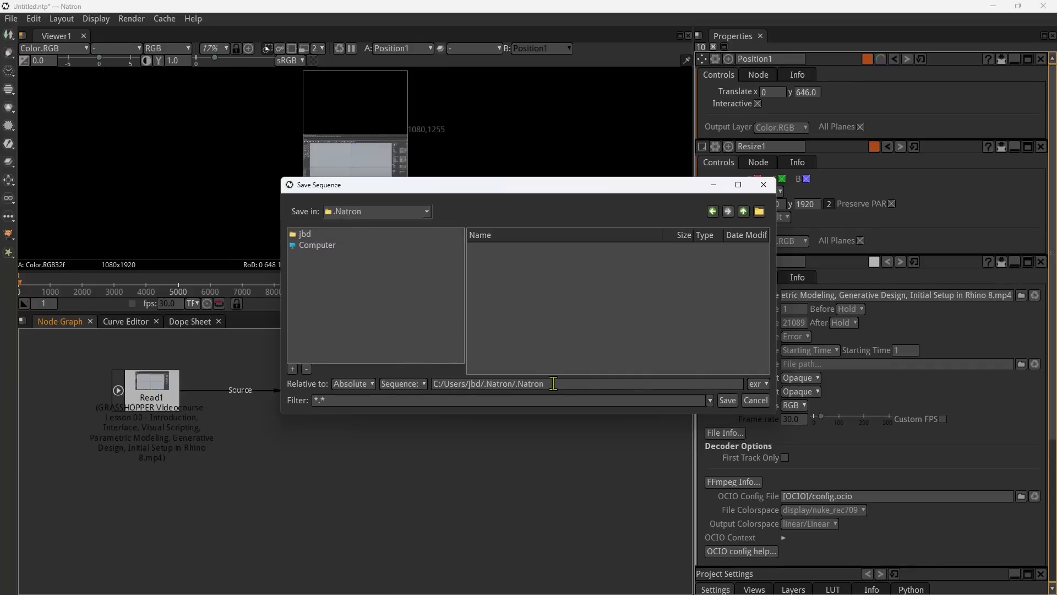
# Step: Browse to the C:/DATABASE/WORKS/NATRON folder as the save location for the output file
pyautogui.click(427, 213)
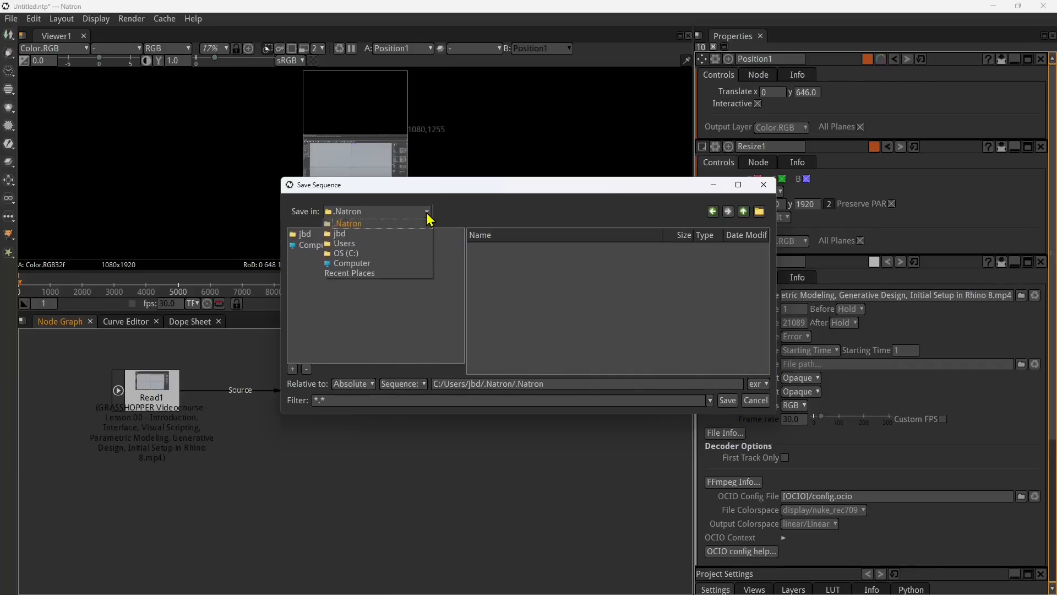
pyautogui.click(353, 254)
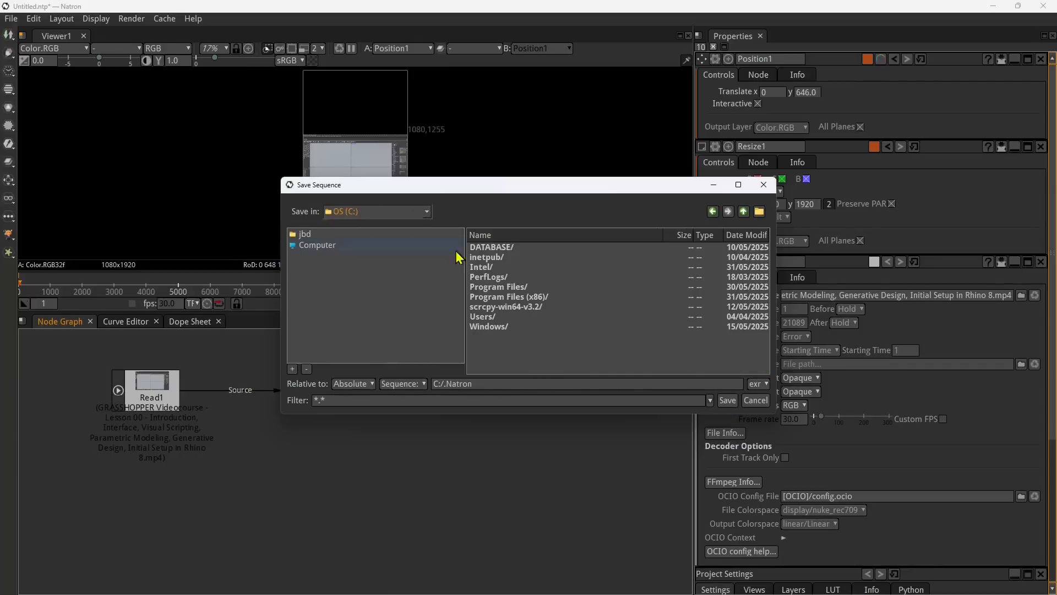
pyautogui.doubleClick(497, 249)
pyautogui.doubleClick(493, 277)
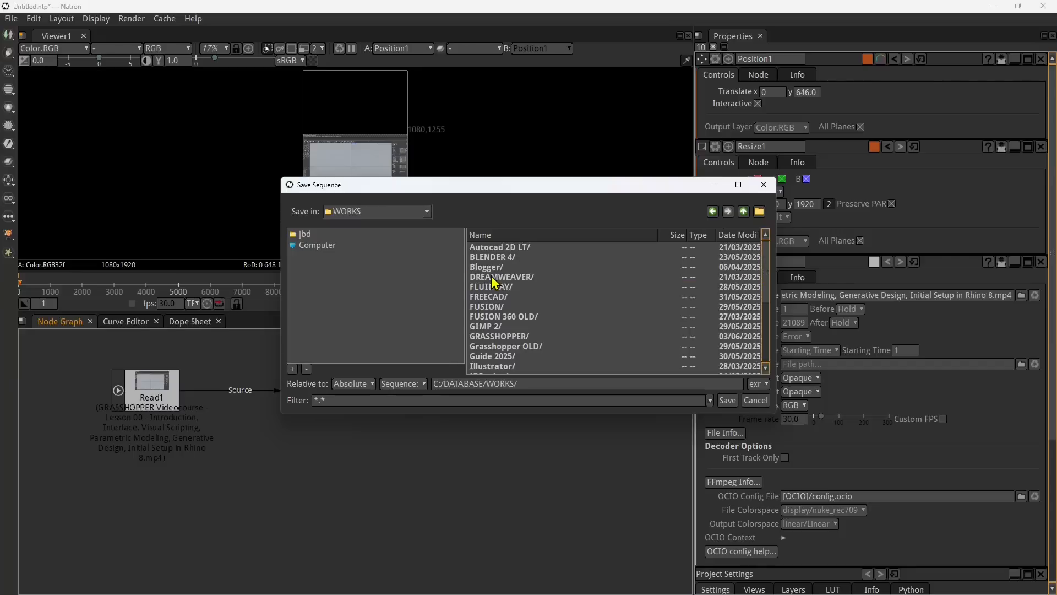
pyautogui.scroll(-4, 509, 358)
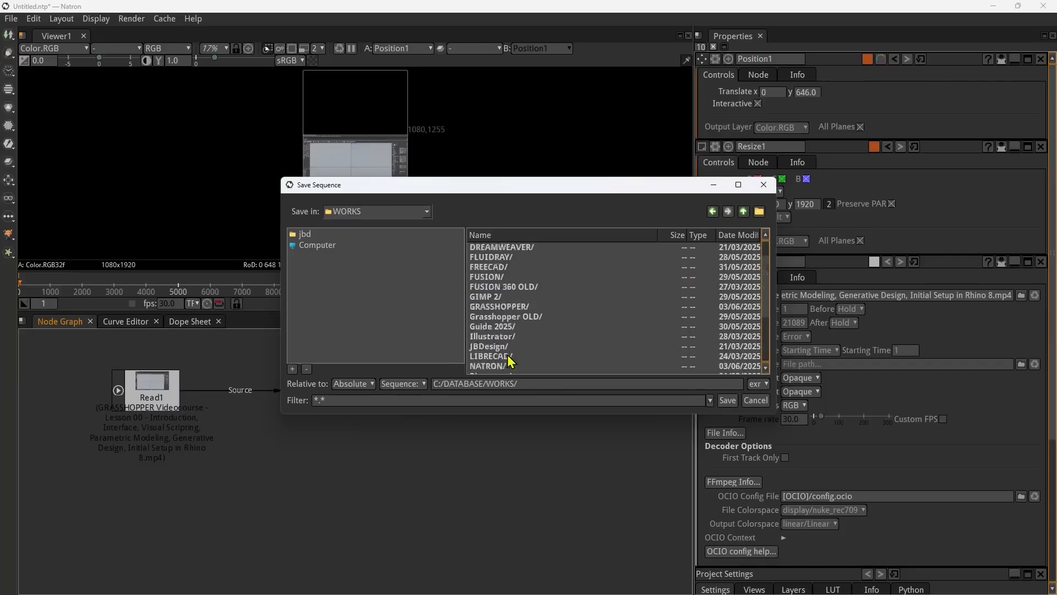
pyautogui.scroll(1, 506, 368)
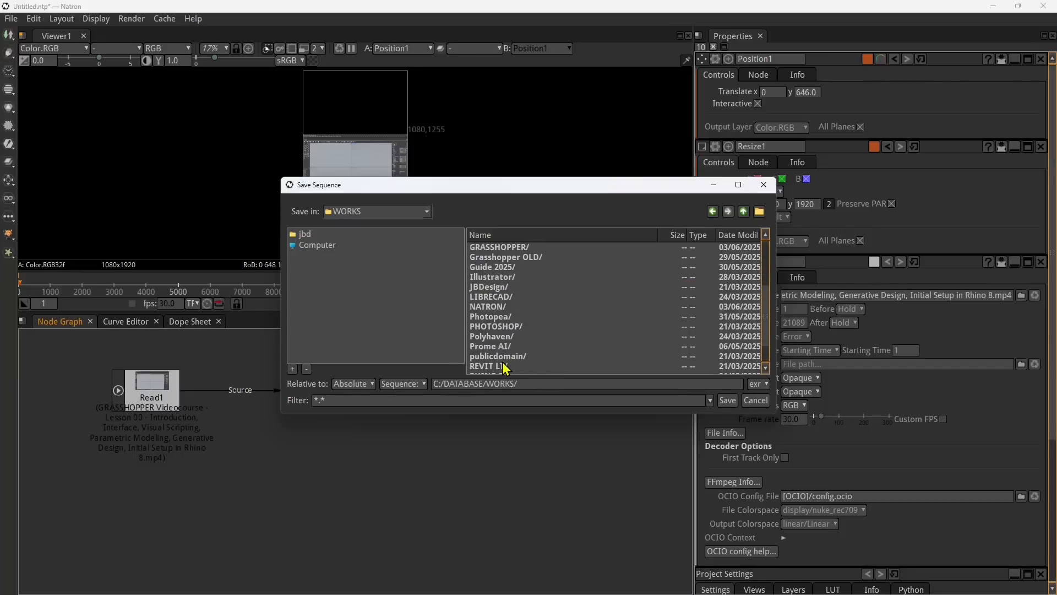
pyautogui.doubleClick(490, 307)
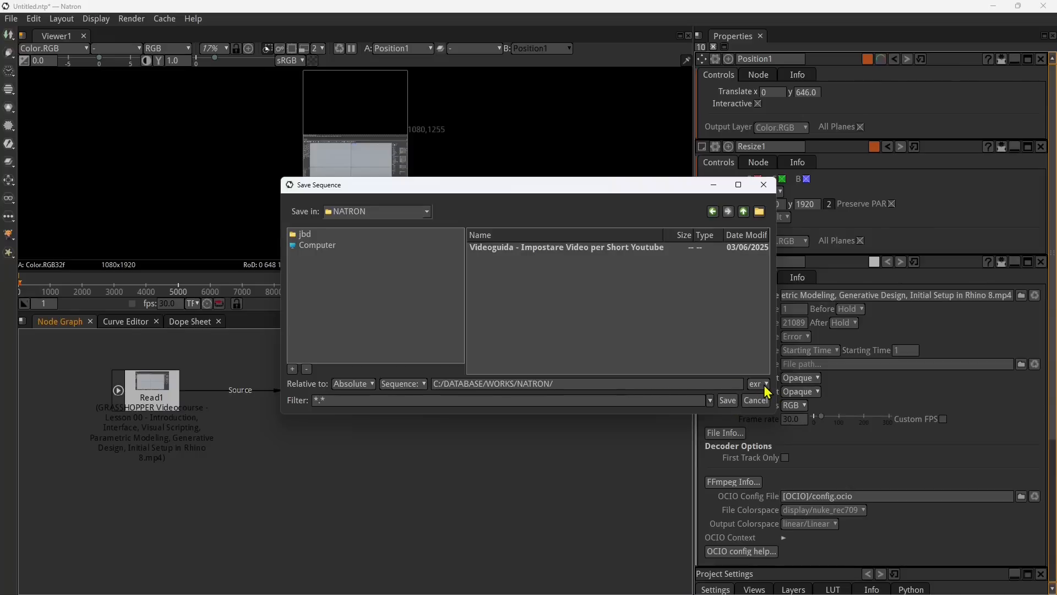
# Step: Name the output file x.mp4 and save it as the Write node's target in the NATRON folder
pyautogui.click(582, 388)
pyautogui.click(759, 384)
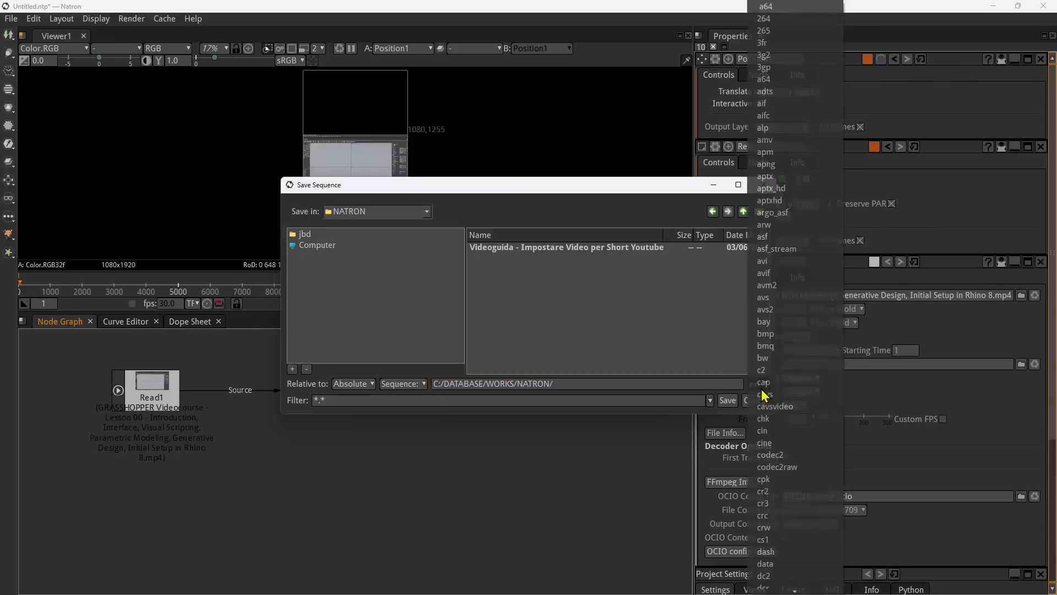
pyautogui.scroll(-10, 767, 430)
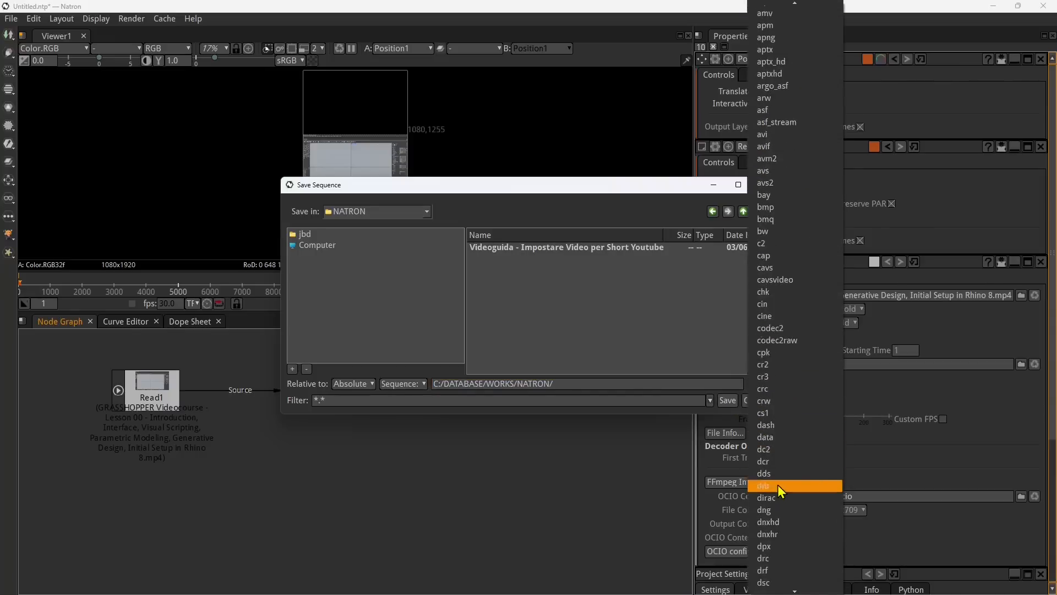
pyautogui.scroll(-8, 785, 484)
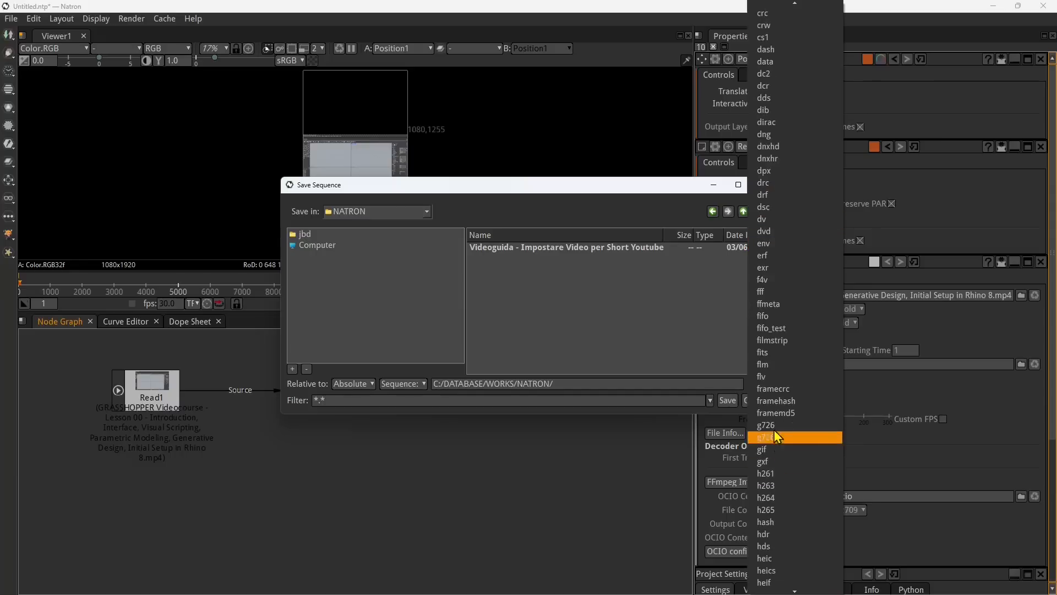
pyautogui.scroll(-10, 792, 512)
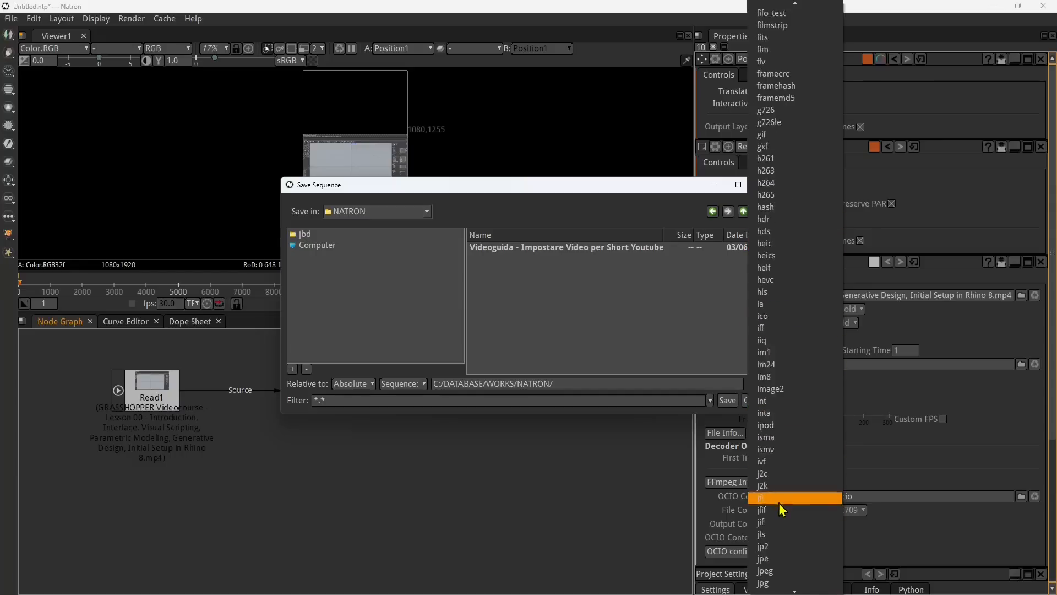
pyautogui.click(572, 384)
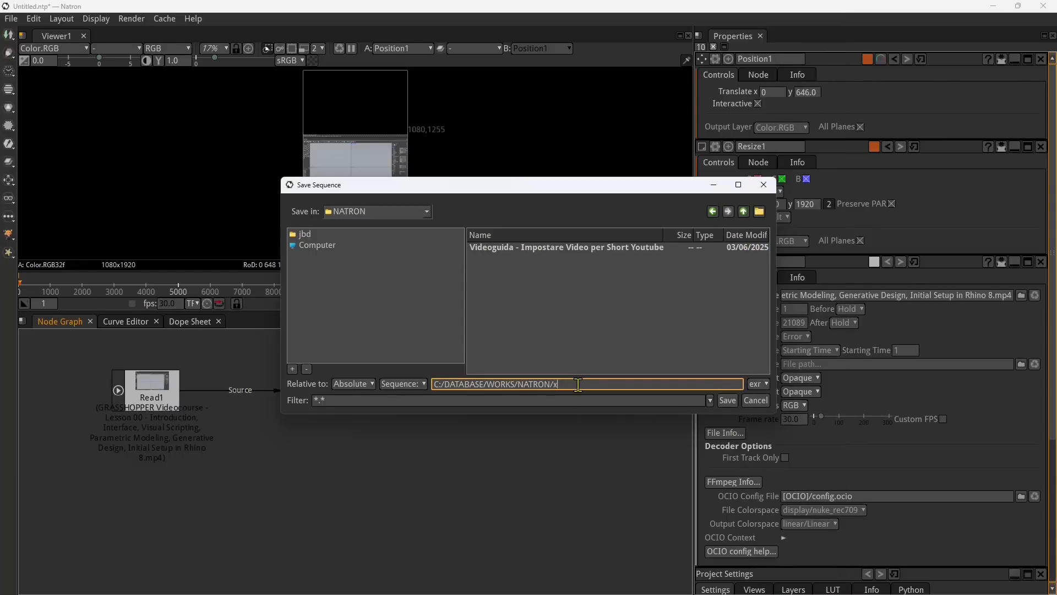
pyautogui.write('x.mp4')
pyautogui.click(727, 400)
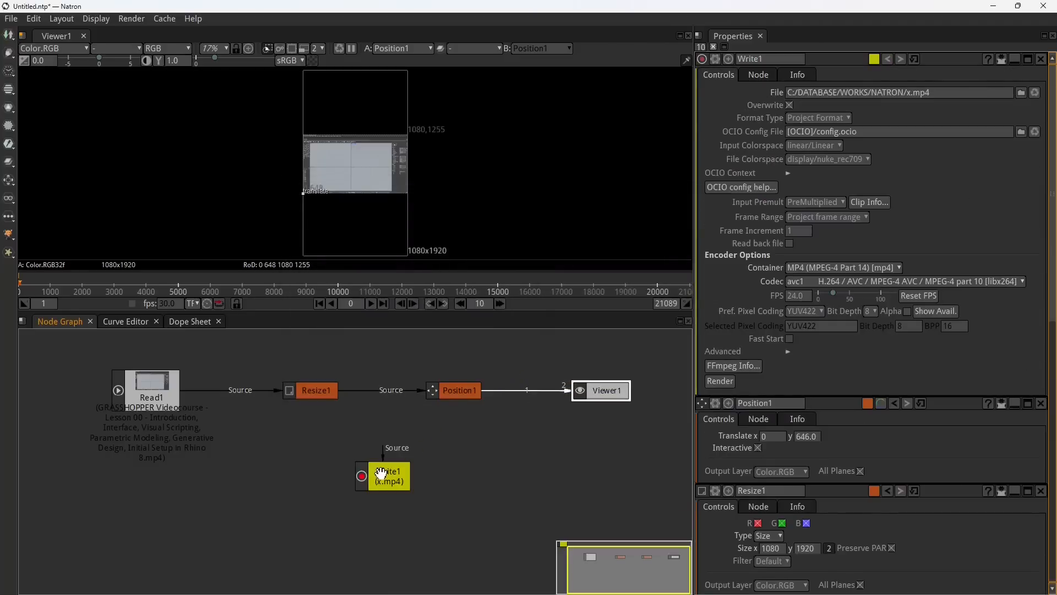
# Step: Connect the Write1 node's source to Position1 and place Write1 below the node row near Viewer1
pyautogui.moveTo(376, 468); pyautogui.dragTo(475, 400)
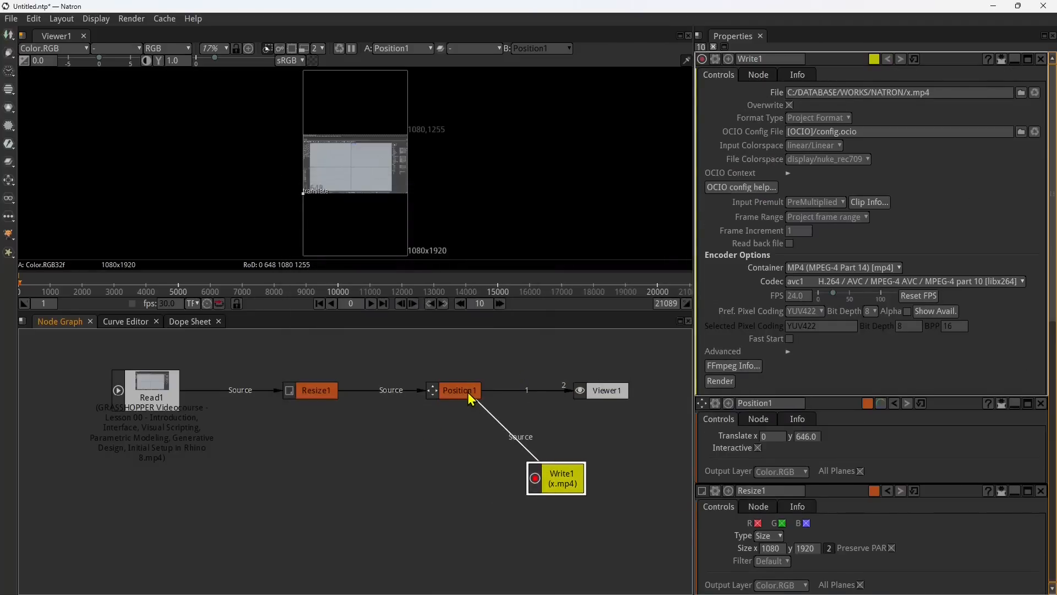
pyautogui.moveTo(558, 478); pyautogui.dragTo(582, 473)
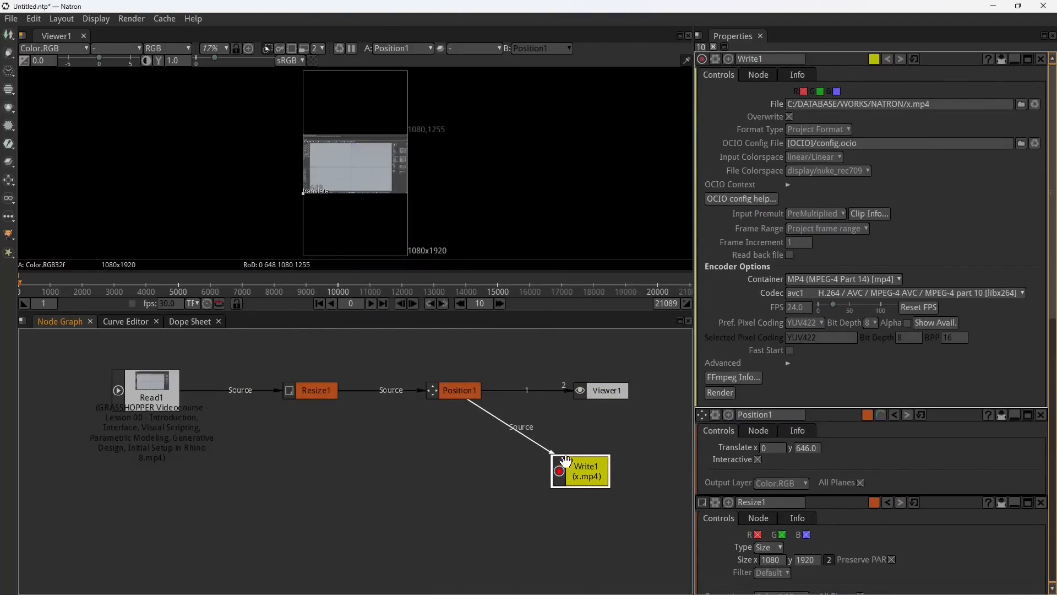
pyautogui.click(468, 396)
pyautogui.click(584, 471)
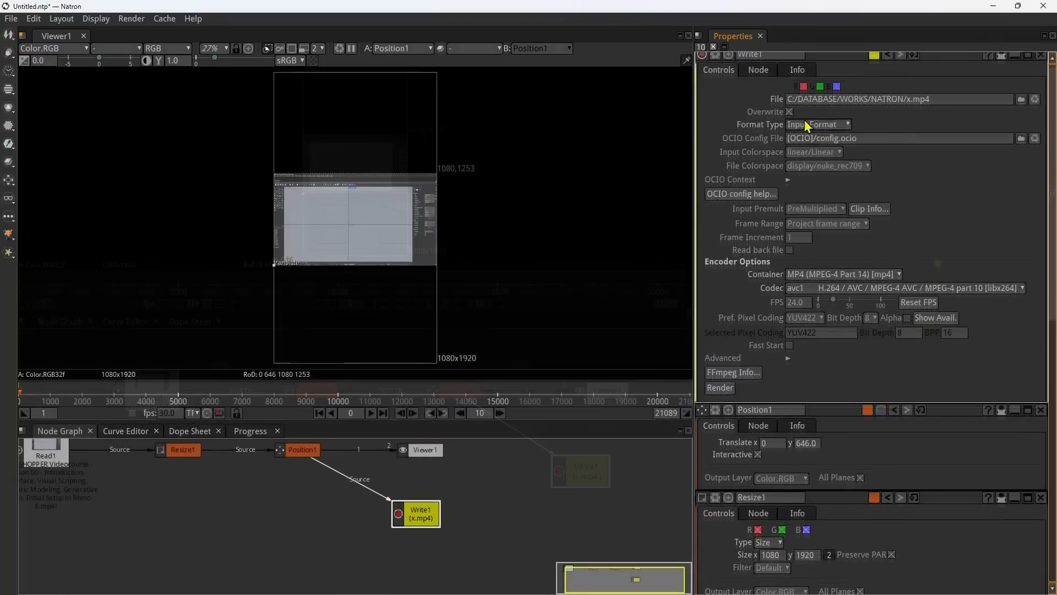
# Step: Try Fixed Format as Write1's format type, check its preset sizes, and return to Input Format
pyautogui.click(817, 124)
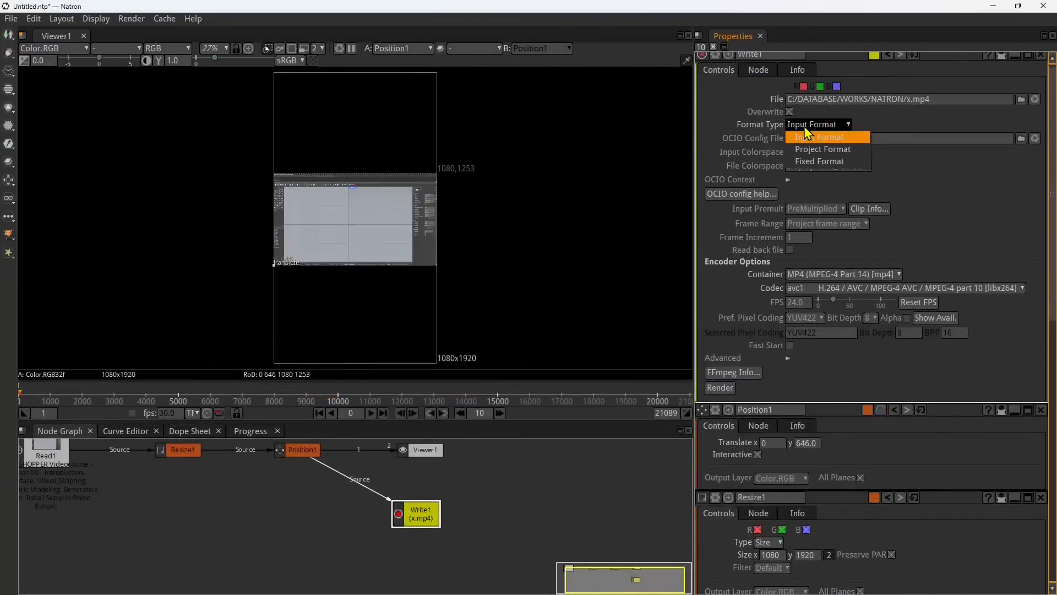
pyautogui.click(831, 162)
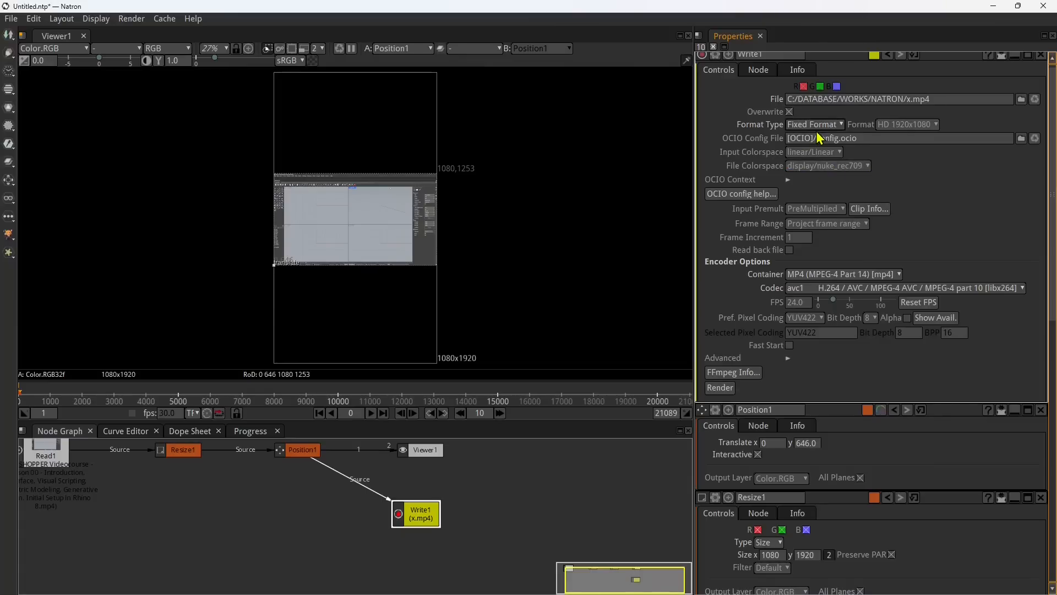
pyautogui.click(892, 125)
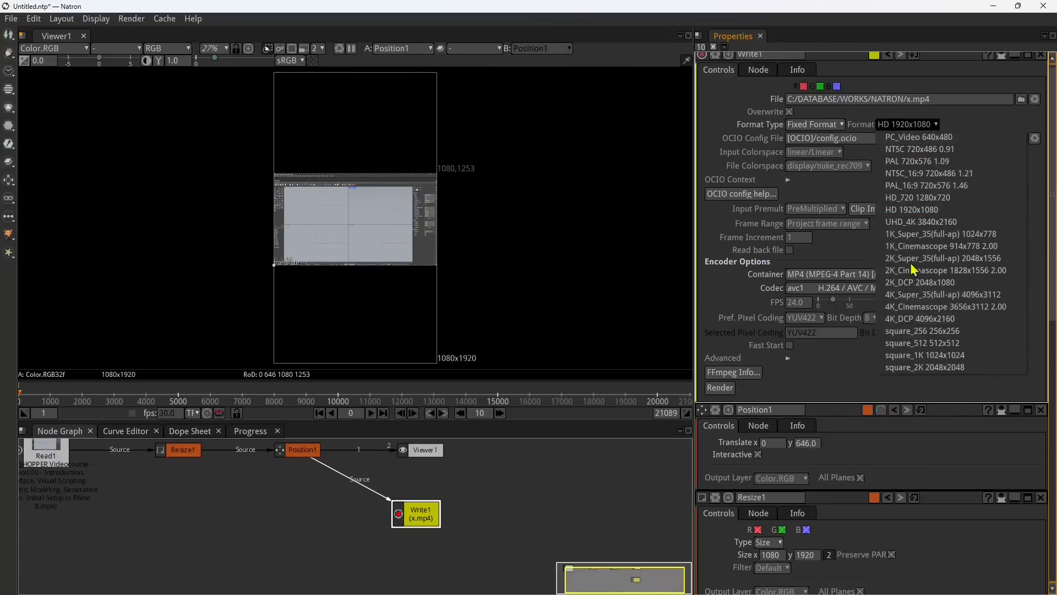
pyautogui.click(815, 125)
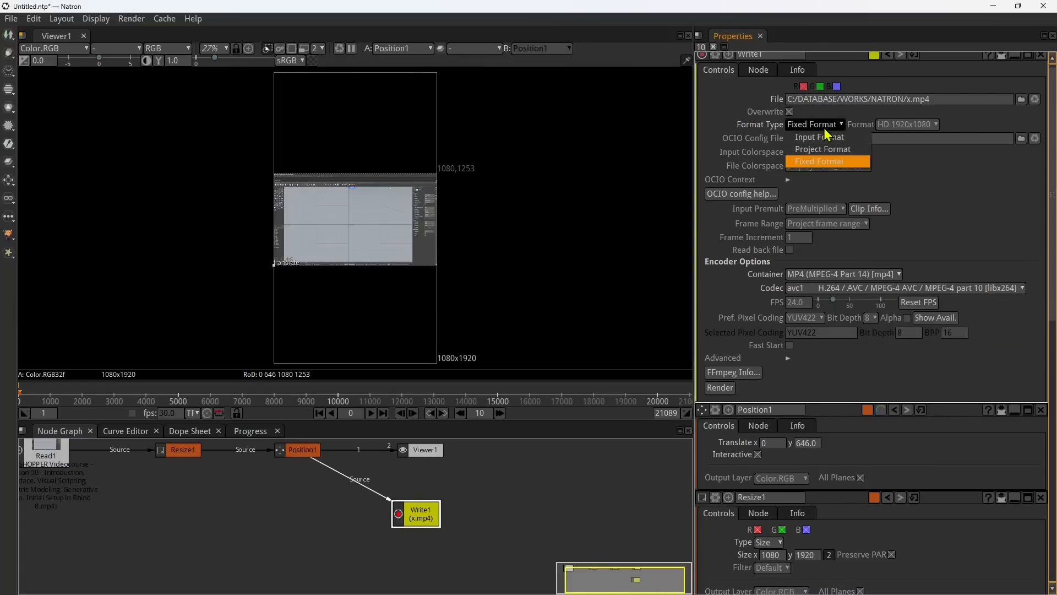
pyautogui.click(819, 137)
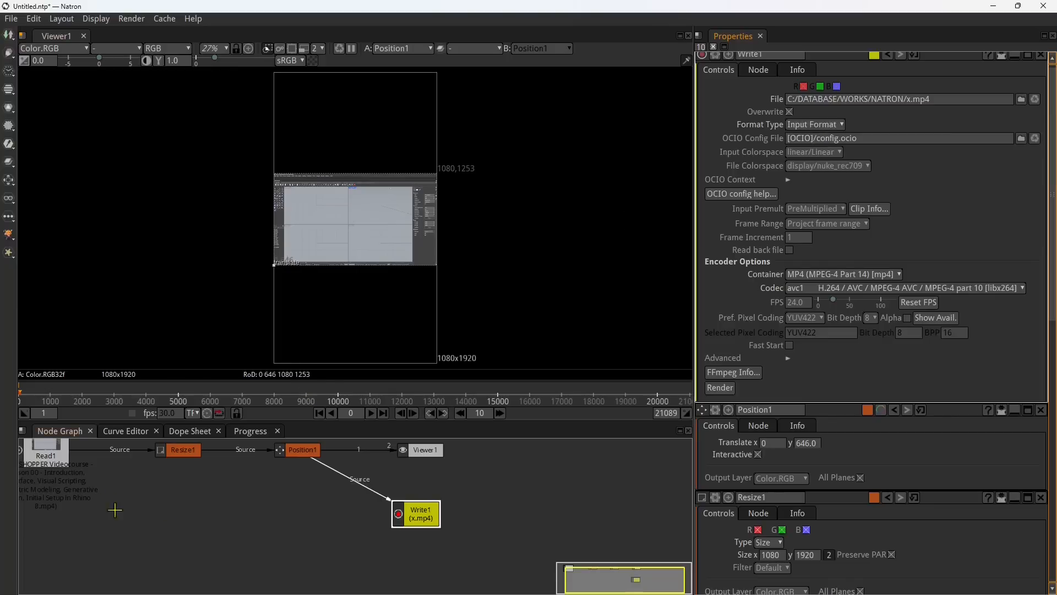
pyautogui.rightClick(252, 515)
pyautogui.click(183, 503)
pyautogui.scroll(-2, 265, 534)
pyautogui.click(120, 482)
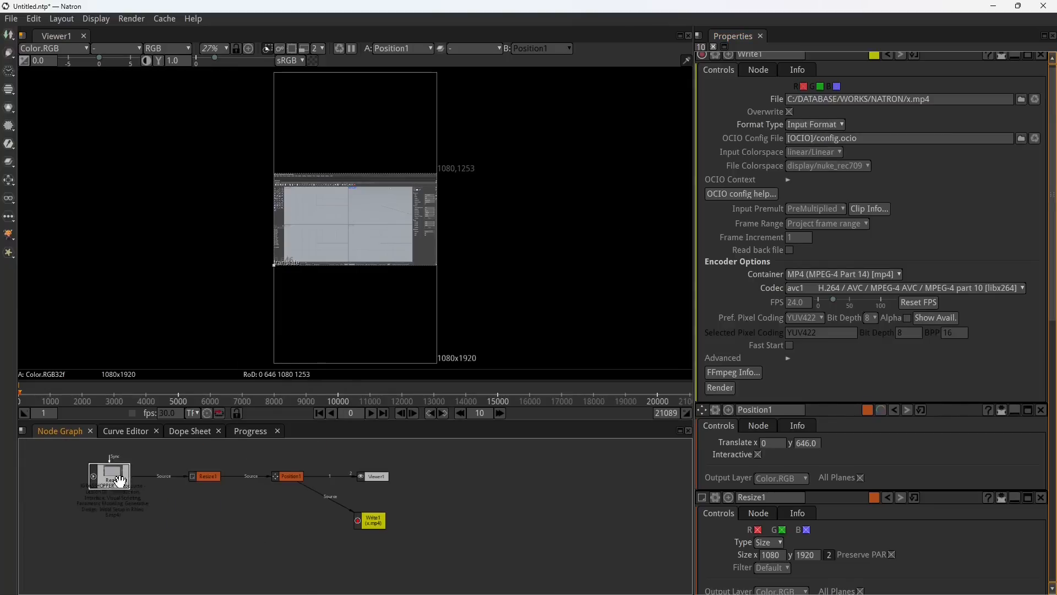
pyautogui.scroll(3, 76, 497)
pyautogui.scroll(-2, 72, 498)
pyautogui.scroll(1, 91, 501)
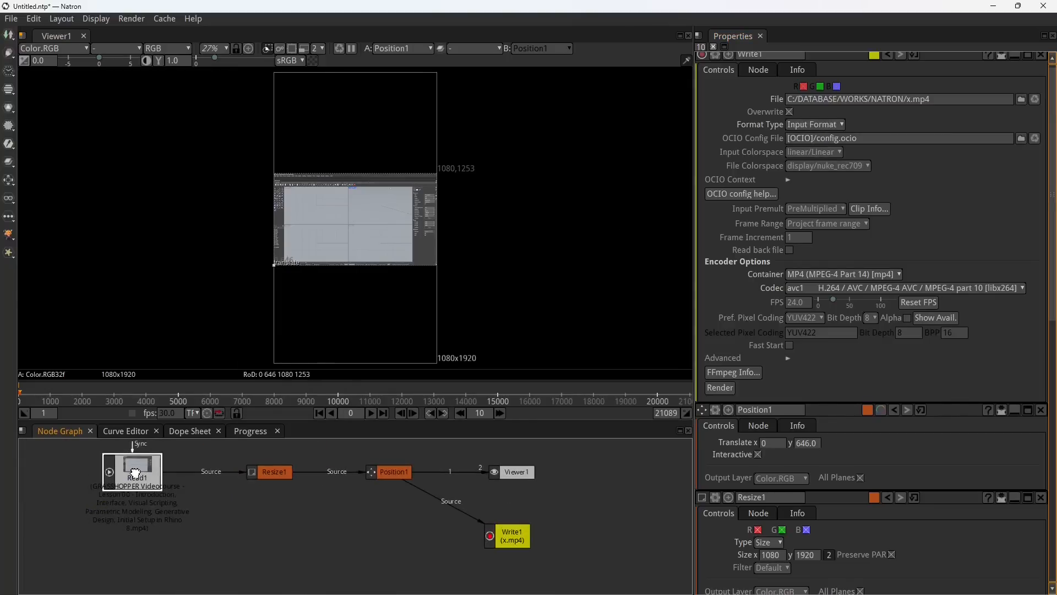
# Step: Set Write1's format type to Project Format and check the project format presets in the Project Settings, keeping HD 1920x1080
pyautogui.click(818, 125)
pyautogui.click(820, 149)
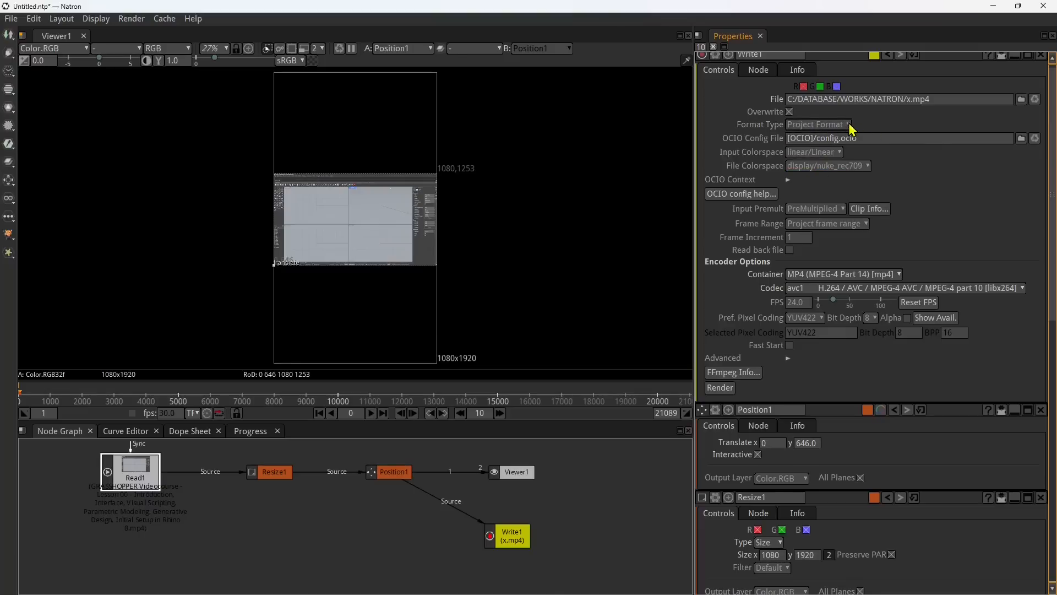
pyautogui.moveTo(1054, 142); pyautogui.dragTo(1053, 407)
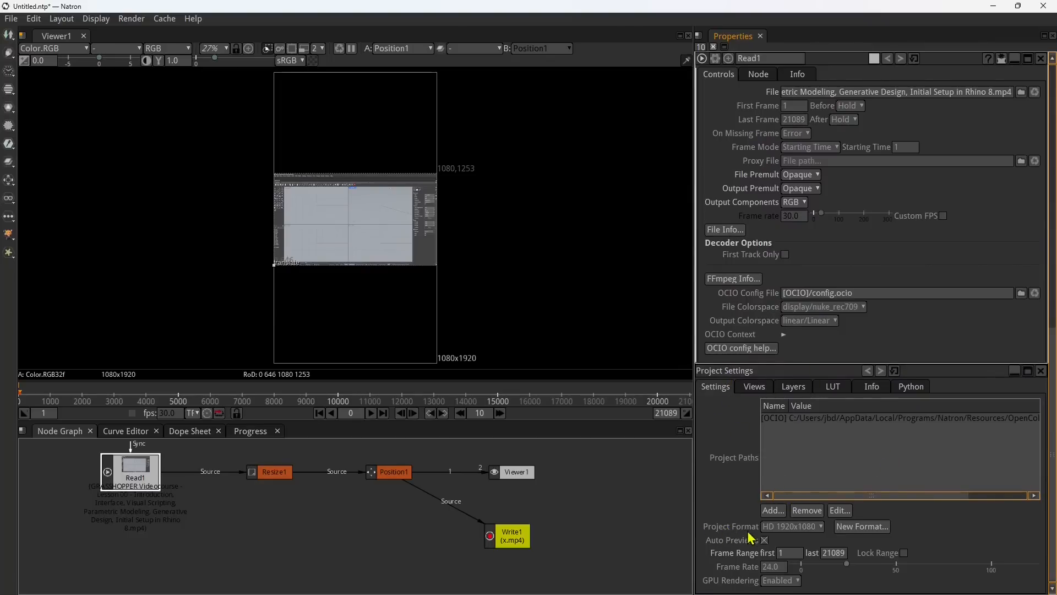
pyautogui.click(793, 536)
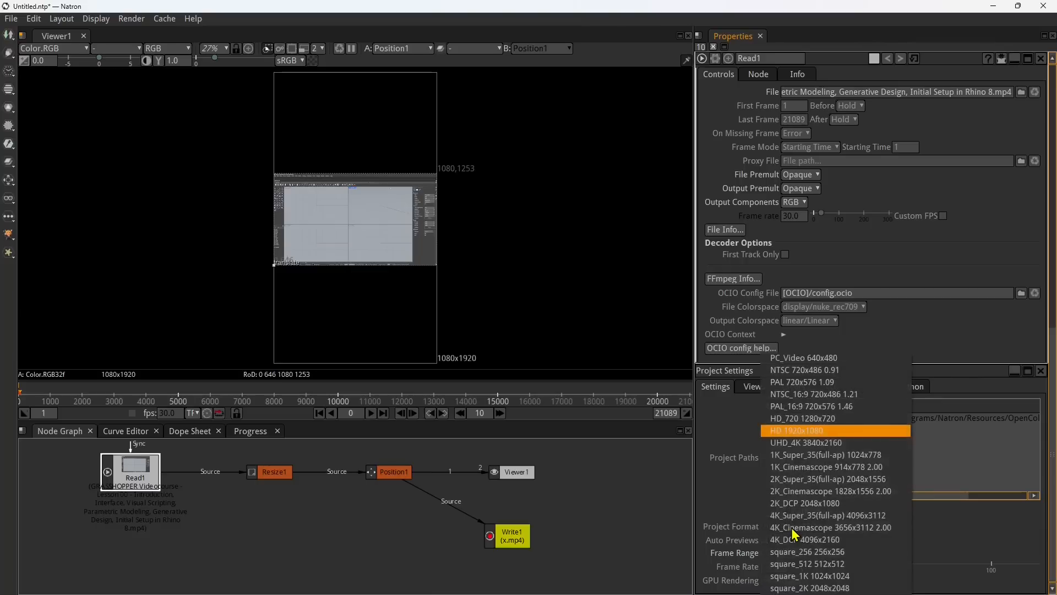
pyautogui.click(813, 439)
# Step: Create a new project format named Youtube Shorts, copying its 1080x1920 size from Viewer1
pyautogui.click(863, 527)
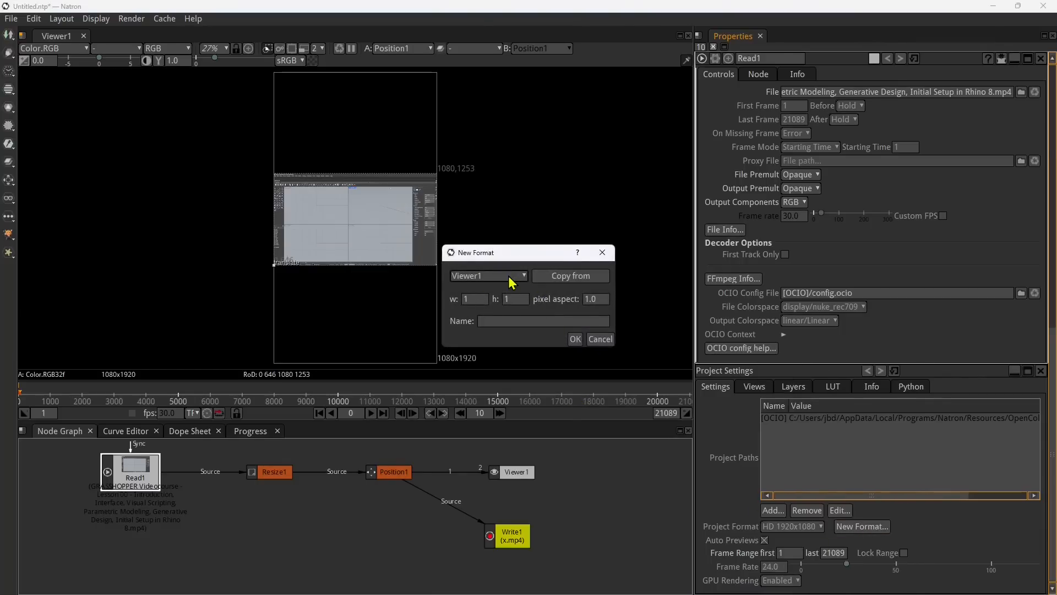
pyautogui.click(523, 279)
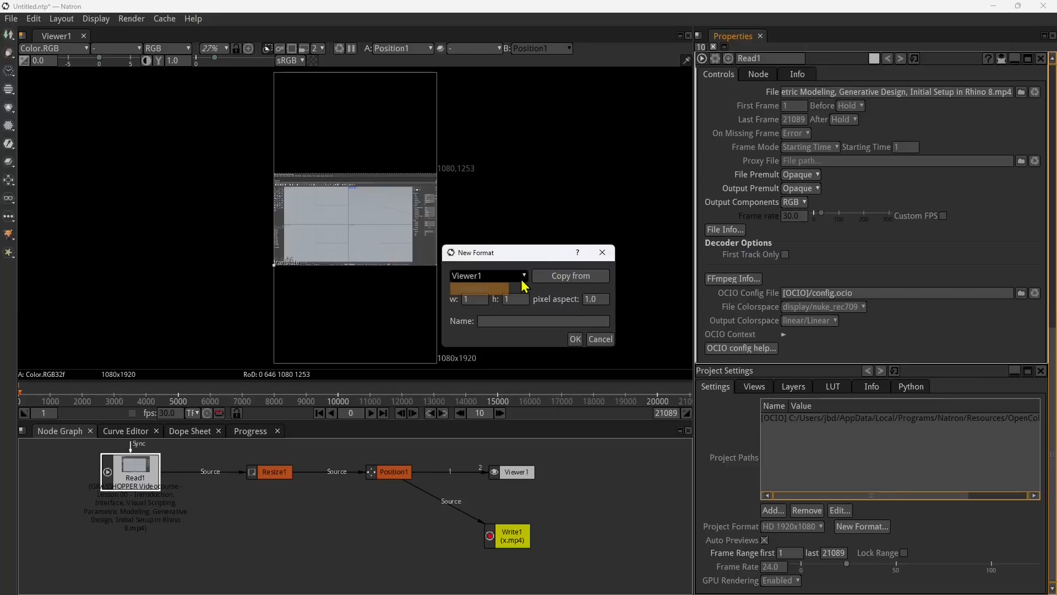
pyautogui.click(522, 279)
pyautogui.click(557, 280)
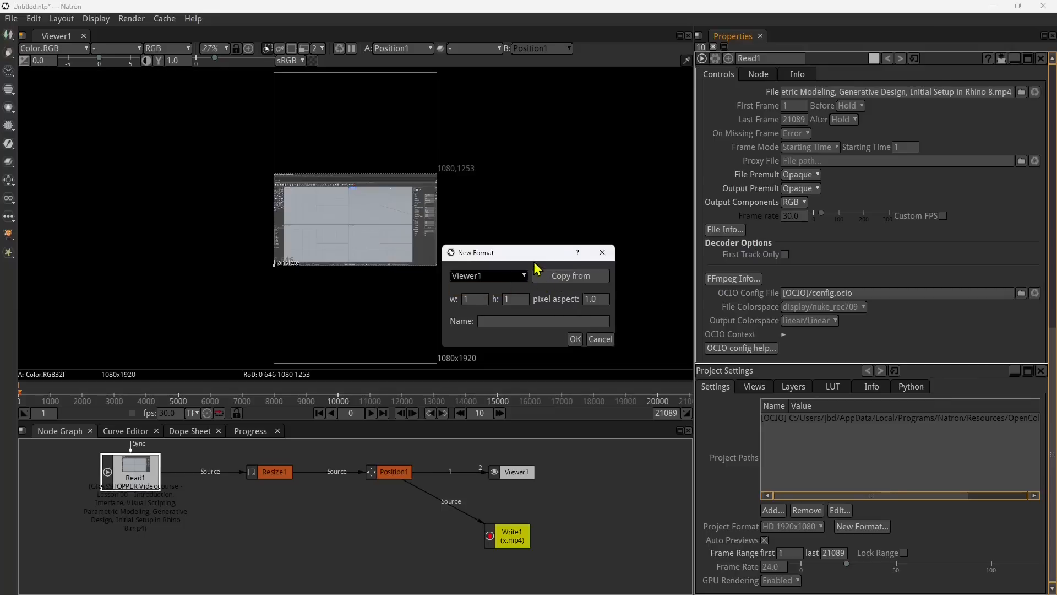
pyautogui.click(504, 275)
pyautogui.click(574, 282)
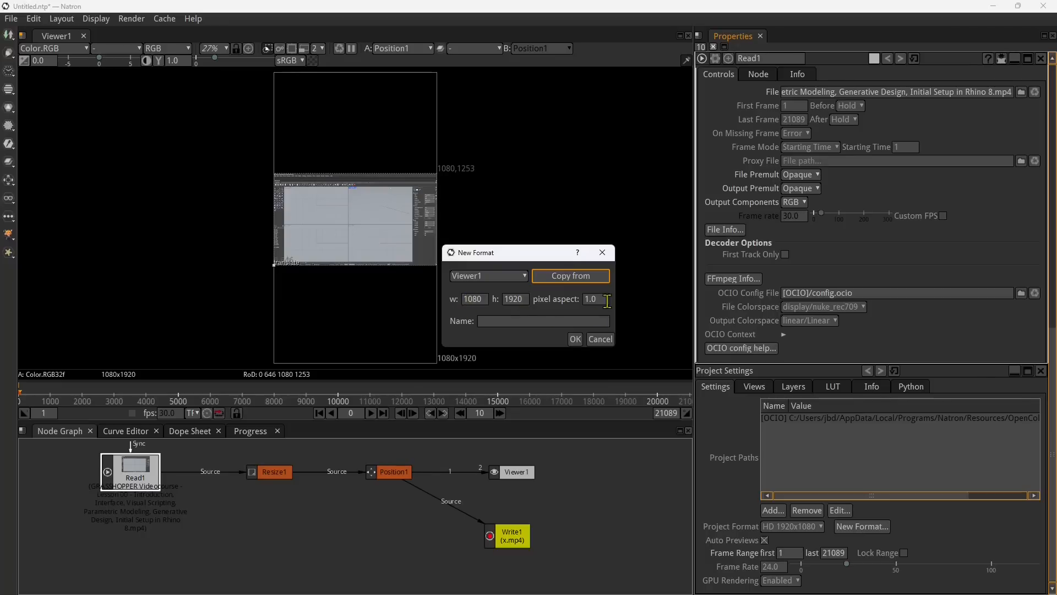
pyautogui.click(561, 320)
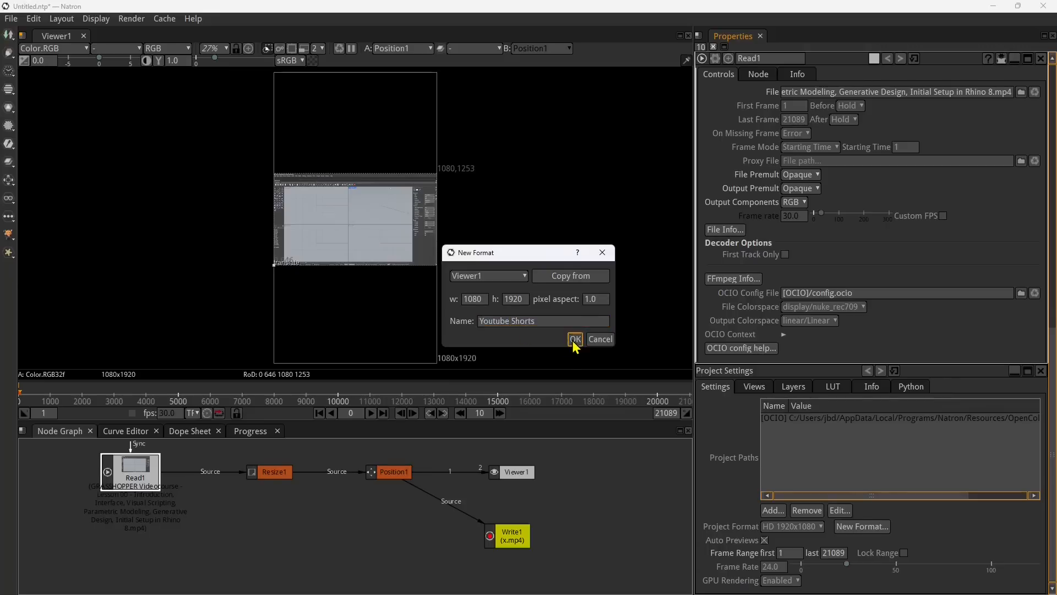
pyautogui.click(574, 339)
# Step: Set the project format to Youtube Shorts 1080x1920
pyautogui.click(862, 527)
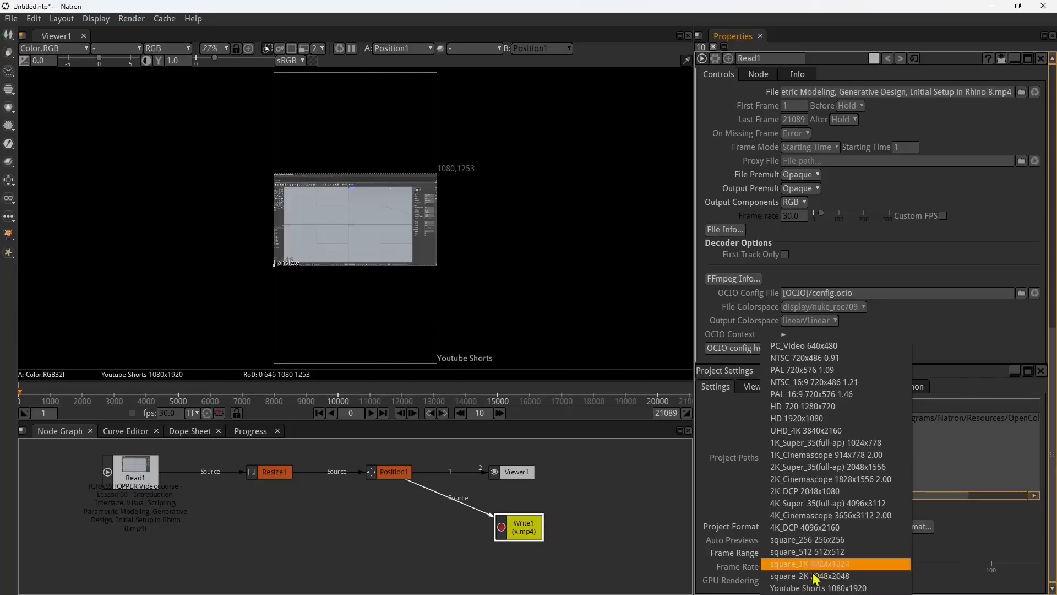
pyautogui.click(833, 587)
pyautogui.click(810, 530)
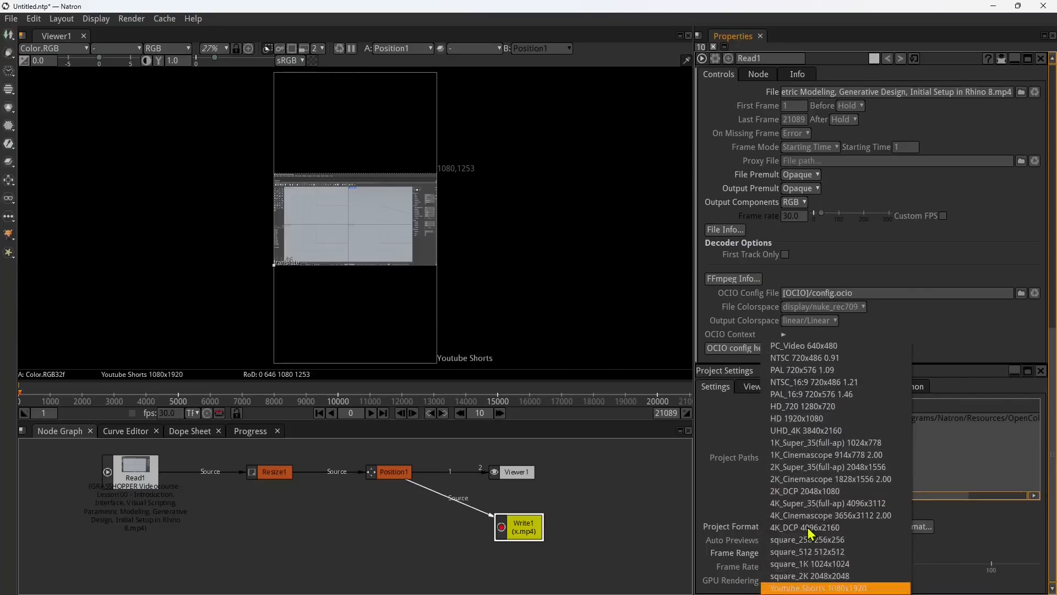
pyautogui.click(832, 588)
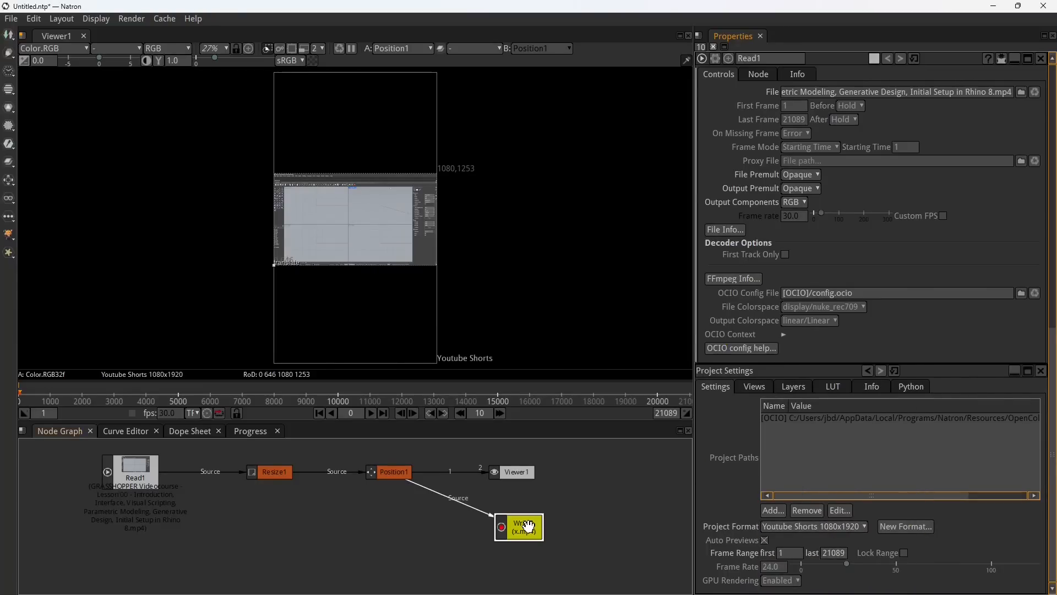
pyautogui.click(392, 472)
pyautogui.click(367, 213)
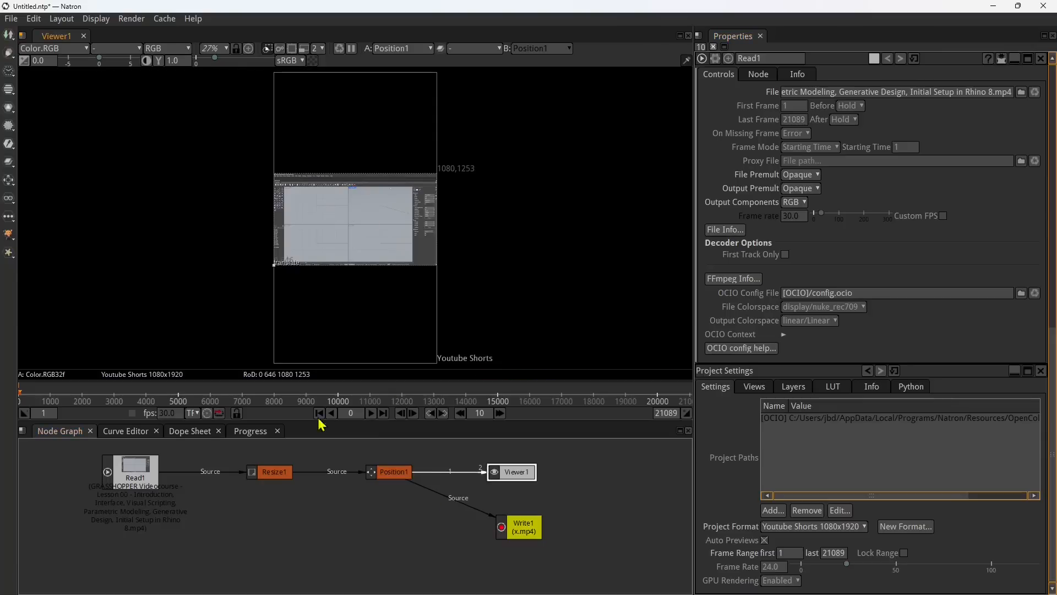
pyautogui.click(274, 475)
pyautogui.click(377, 473)
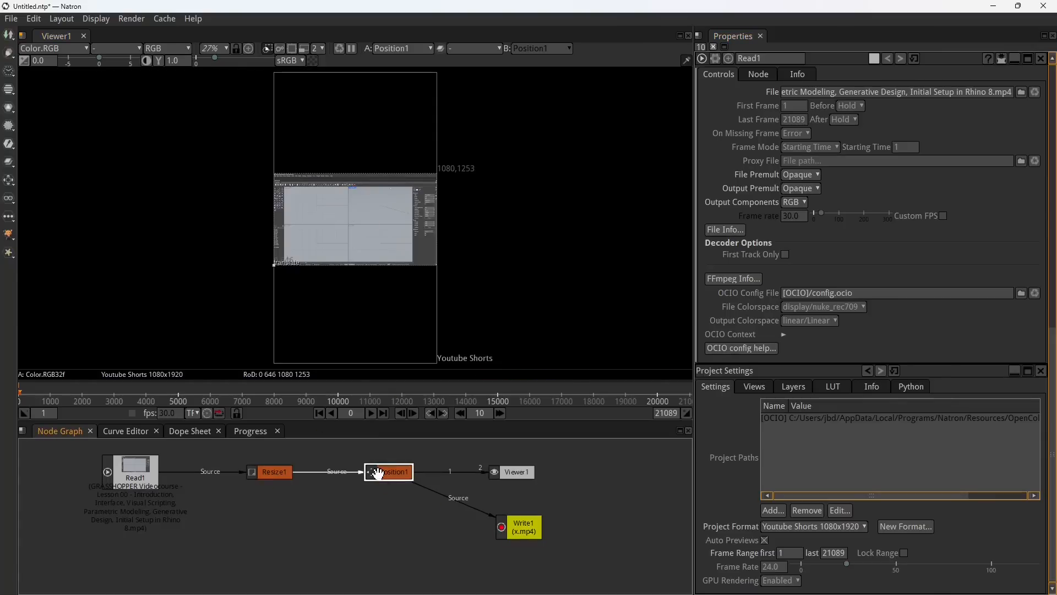
pyautogui.click(273, 473)
pyautogui.click(378, 473)
pyautogui.click(365, 224)
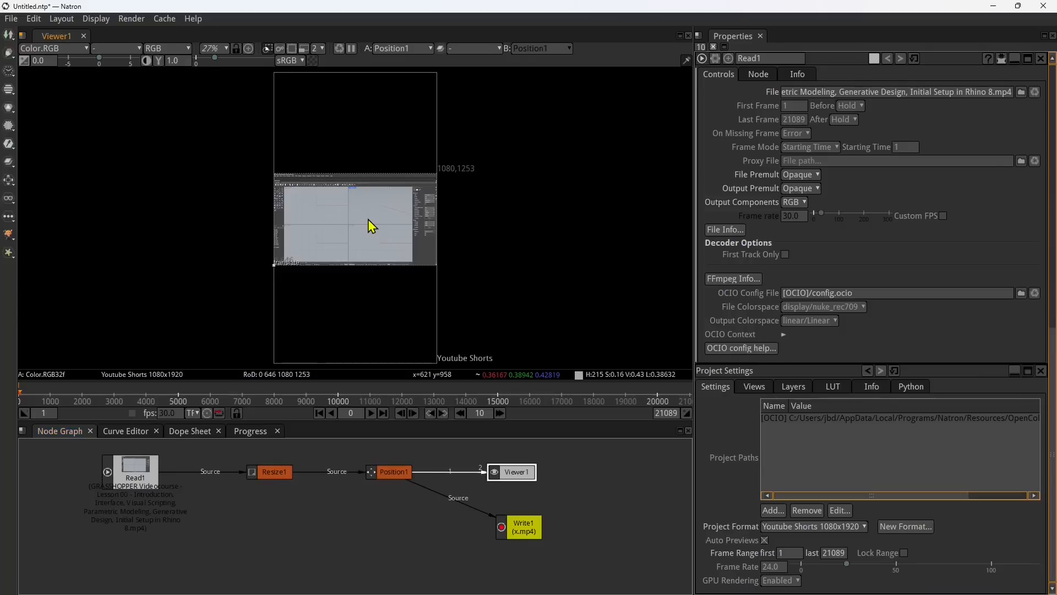
pyautogui.click(880, 108)
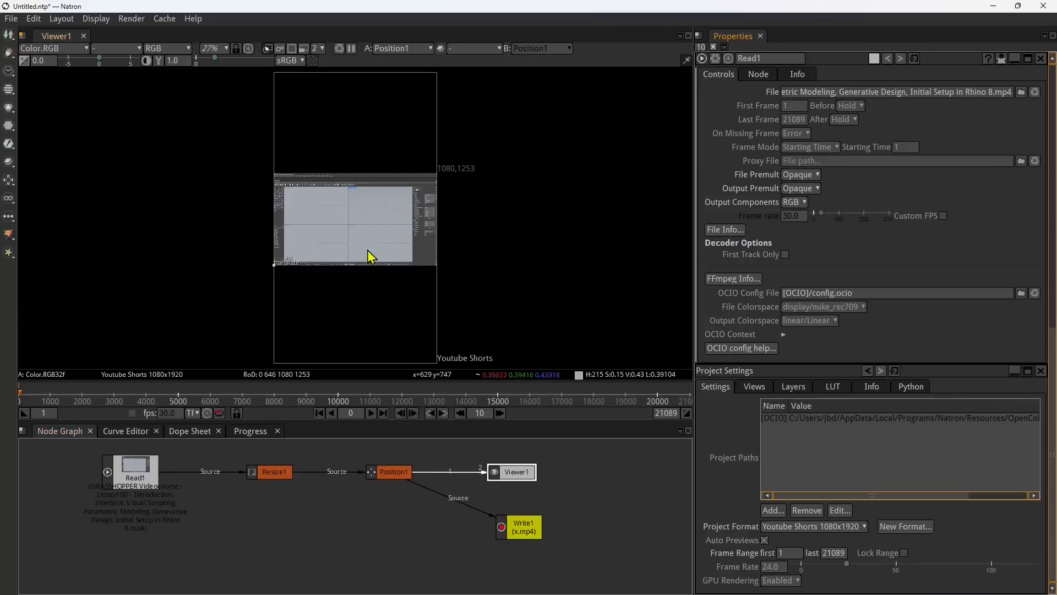
pyautogui.click(277, 481)
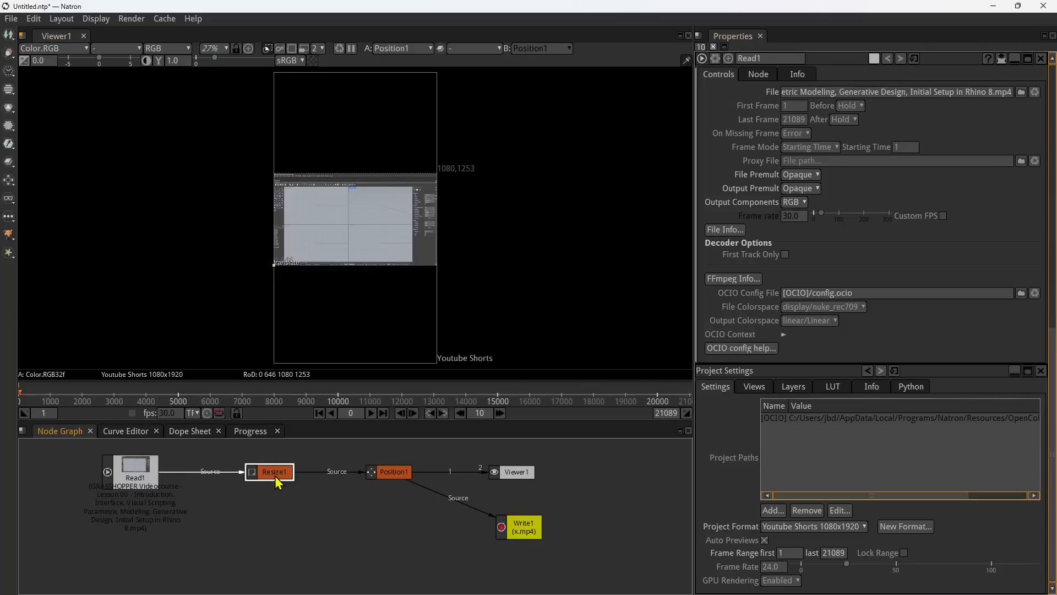
# Step: Add a Crop node feeding Viewer1 and Write1, and connect its source directly to Read1 instead of Position1
pyautogui.rightClick(394, 473)
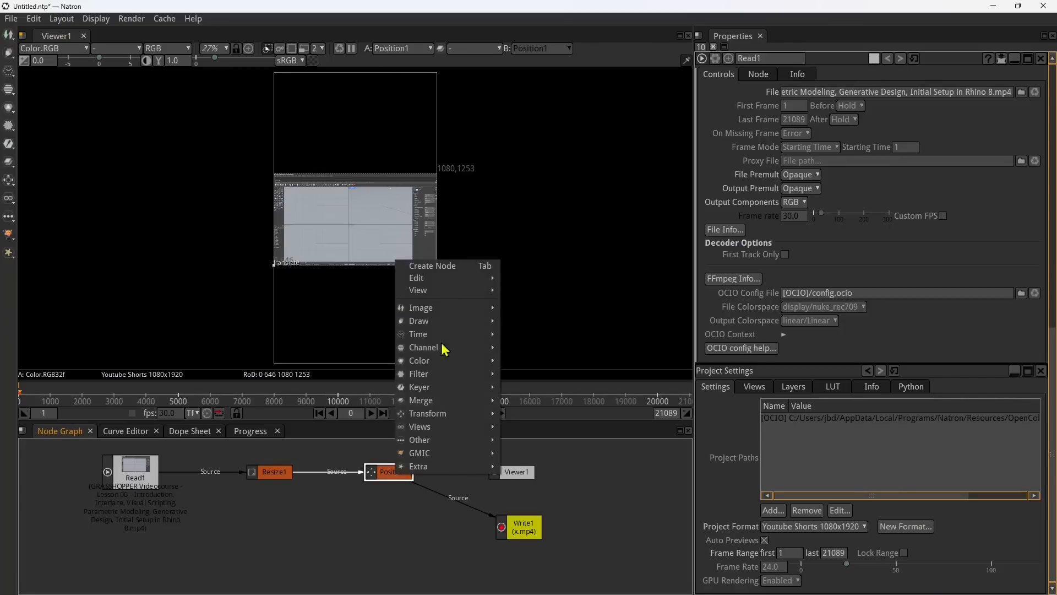
pyautogui.moveTo(453, 418)
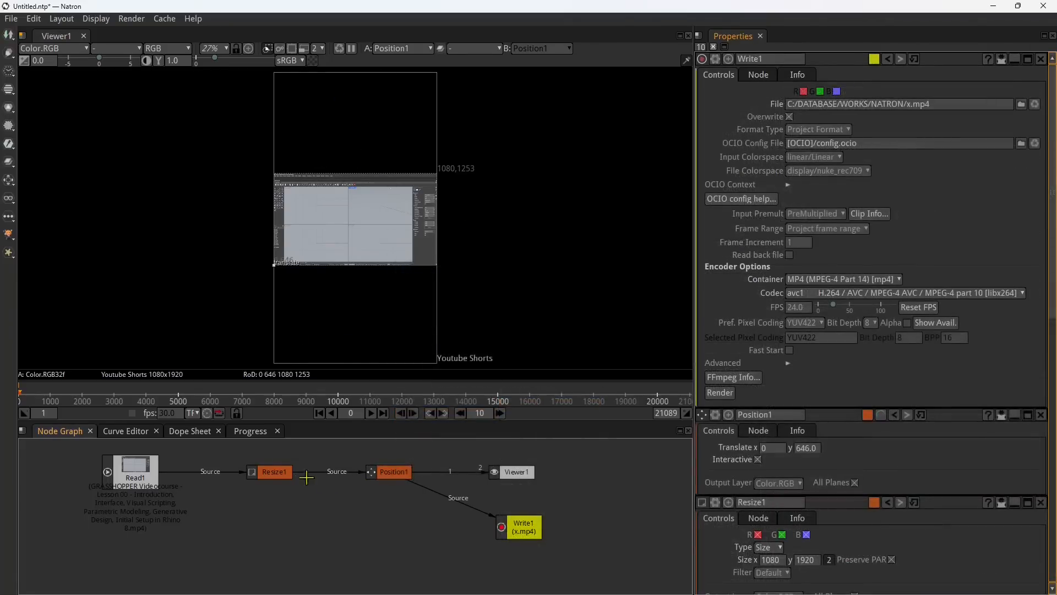
pyautogui.click(285, 474)
pyautogui.rightClick(285, 475)
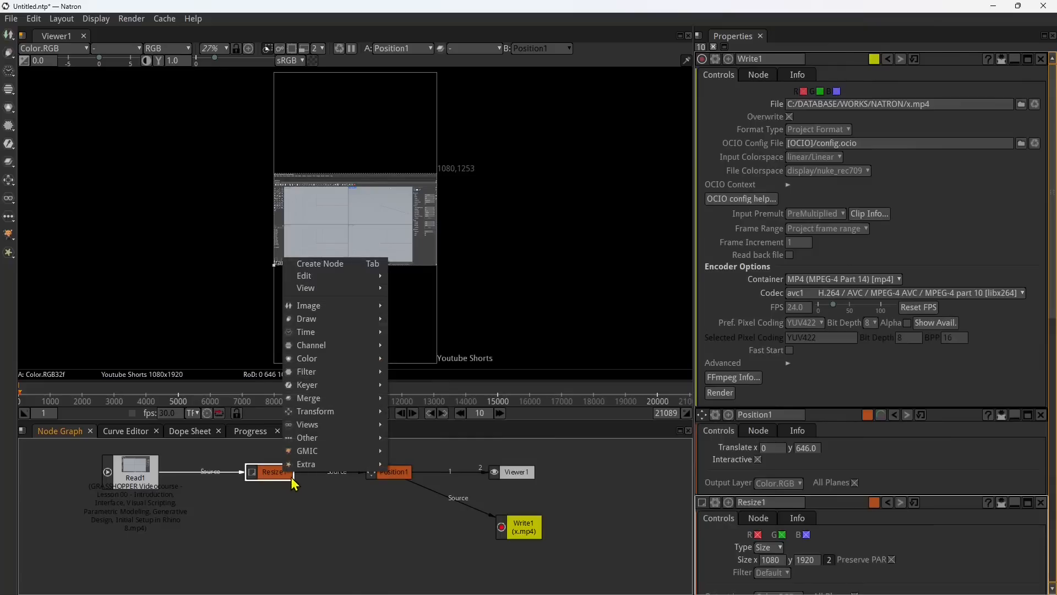
pyautogui.click(392, 474)
pyautogui.rightClick(329, 532)
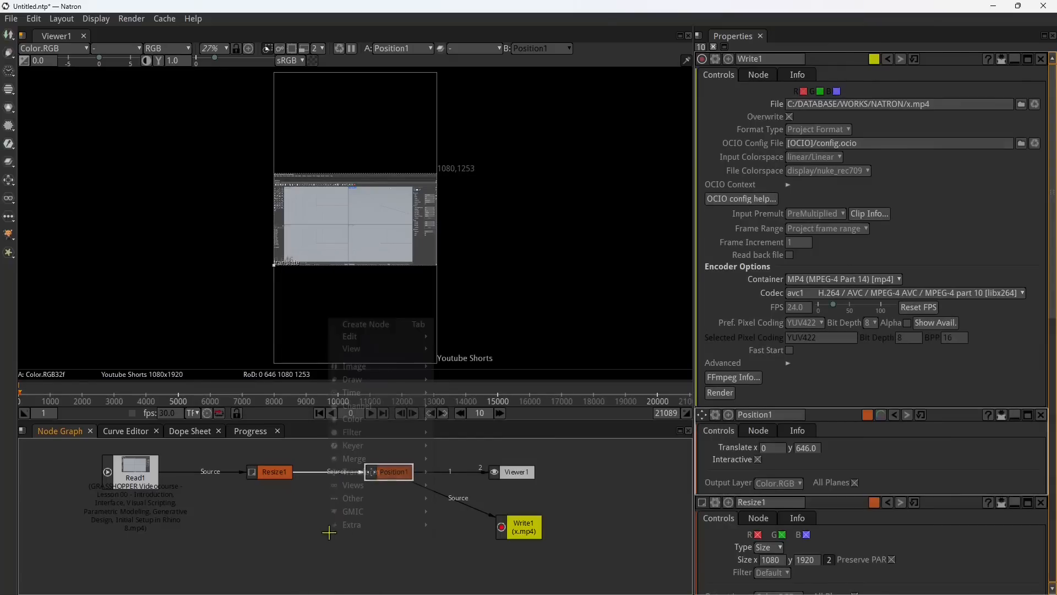
pyautogui.moveTo(365, 473)
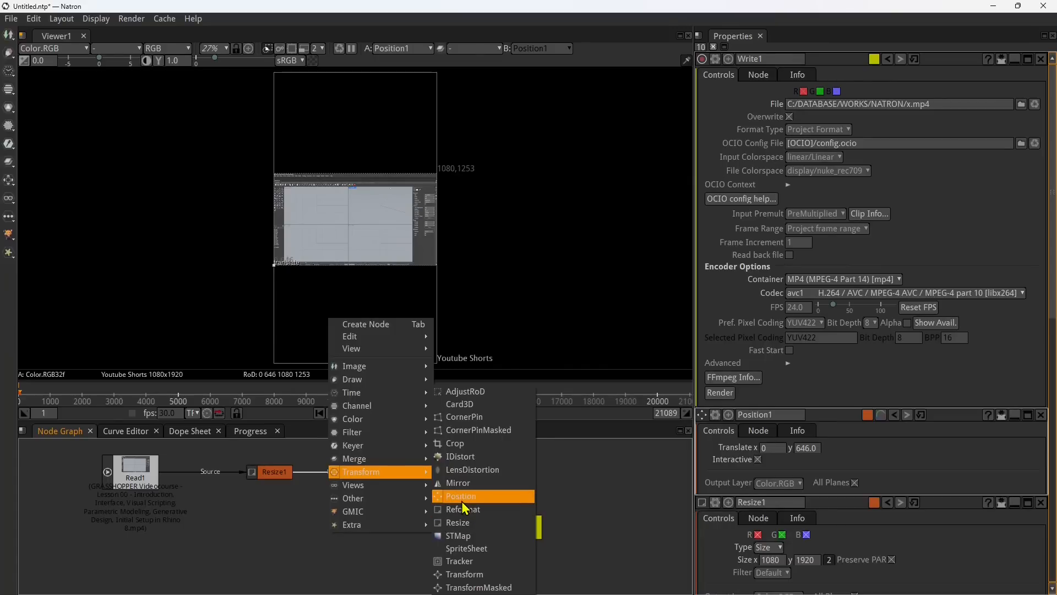
pyautogui.click(455, 443)
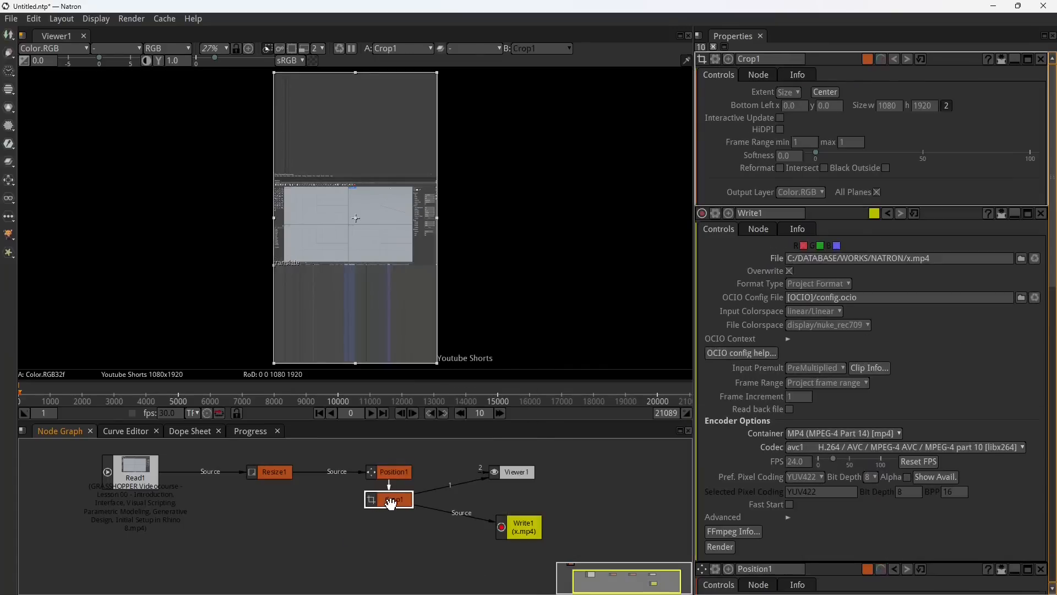
pyautogui.moveTo(391, 504); pyautogui.dragTo(147, 473)
pyautogui.moveTo(334, 535); pyautogui.dragTo(330, 533)
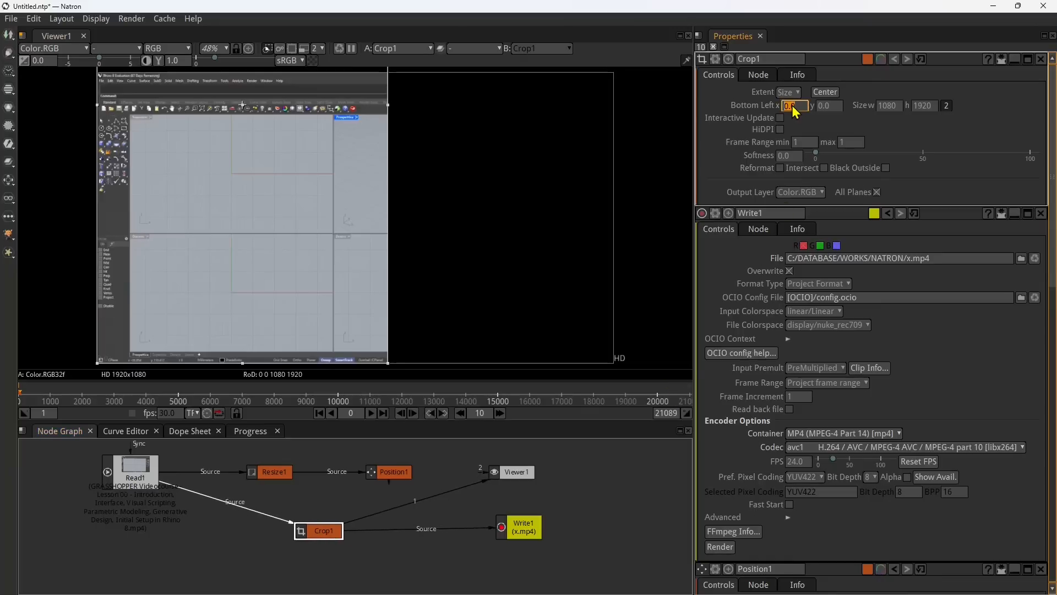
# Step: Set Crop1's extent to Project and check the cropped area in the viewer
pyautogui.click(795, 99)
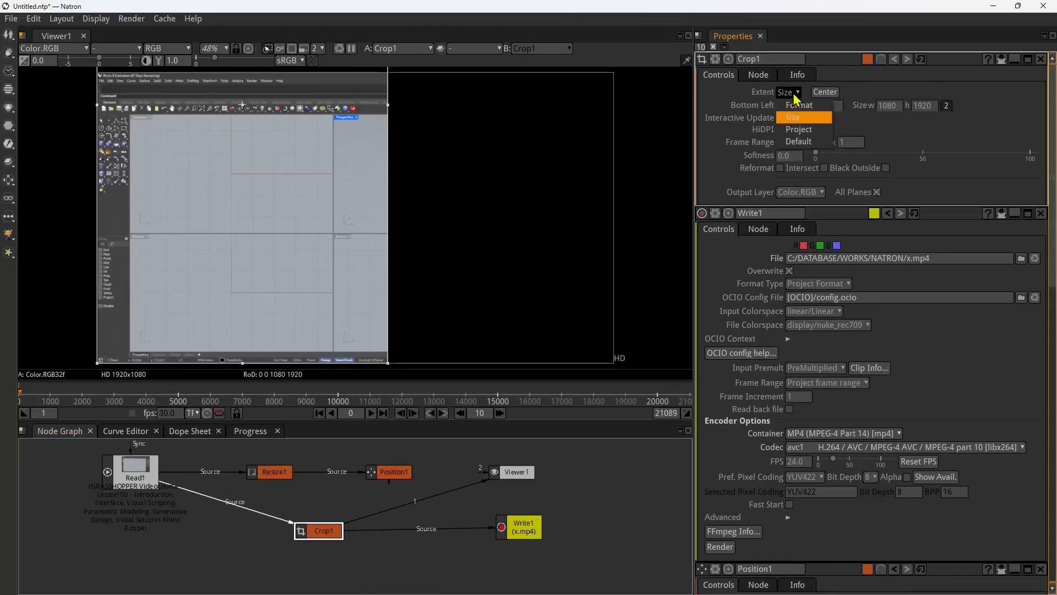
pyautogui.click(798, 133)
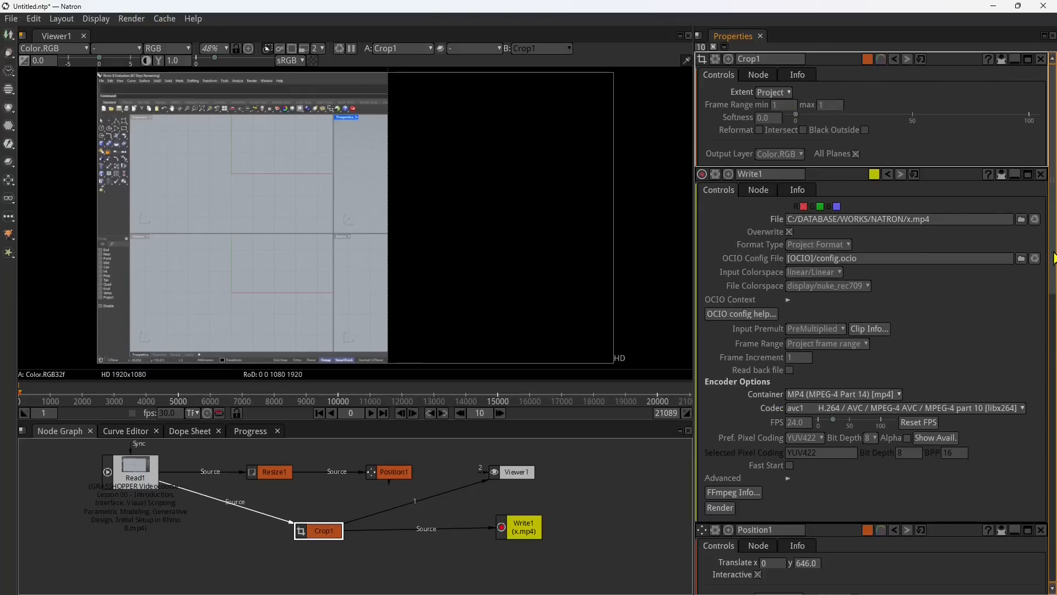
pyautogui.moveTo(1054, 258); pyautogui.dragTo(1056, 204)
pyautogui.click(781, 95)
pyautogui.click(546, 259)
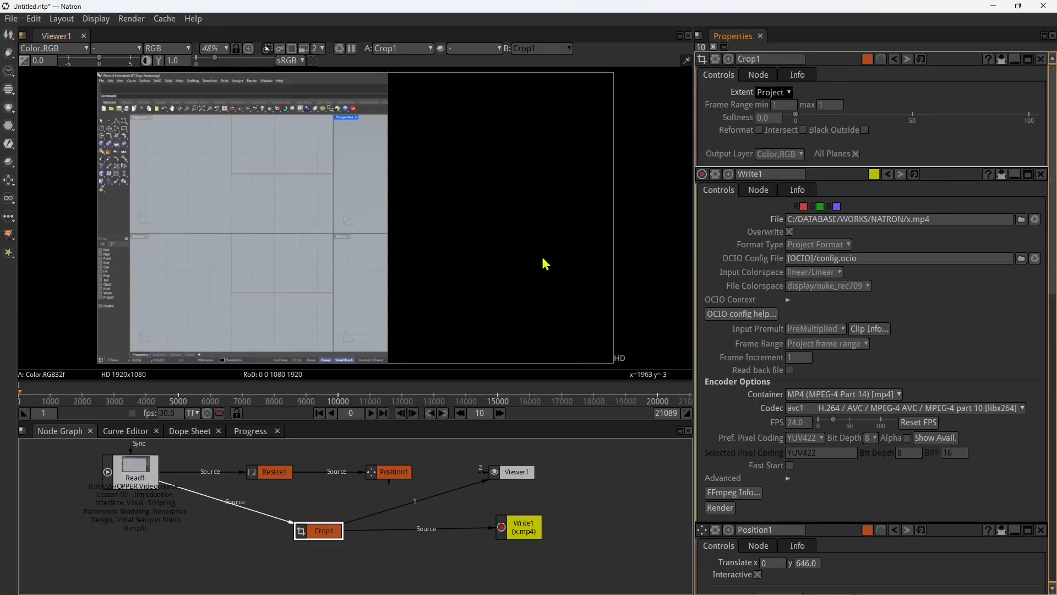
pyautogui.scroll(-10, 542, 254)
pyautogui.scroll(4, 502, 222)
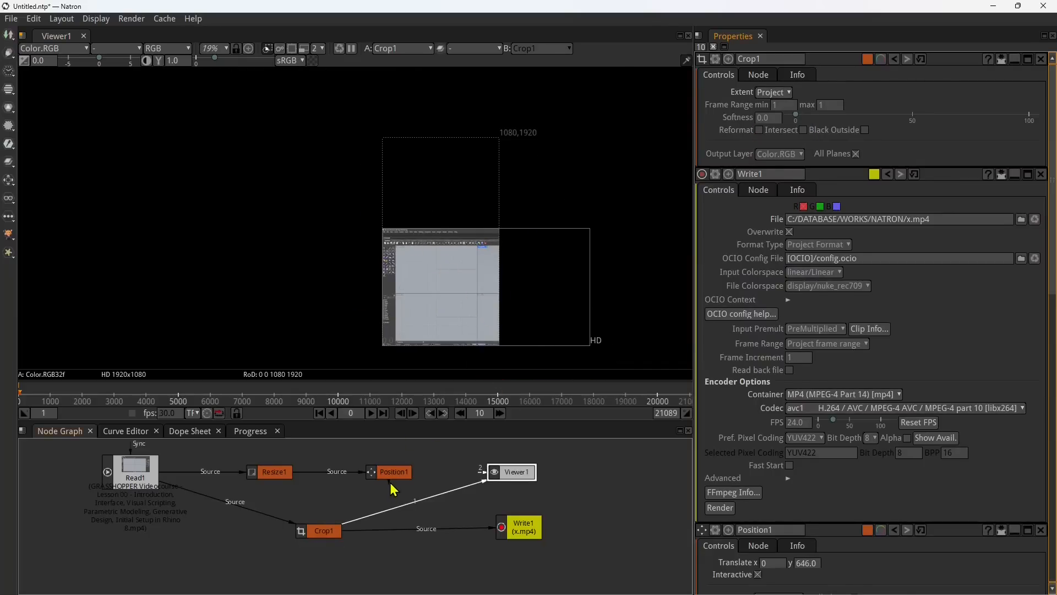
# Step: Add a Transform node with a translate of about x 397, y -11 and move Crop1 closer to Viewer1
pyautogui.rightClick(366, 506)
pyautogui.moveTo(392, 452)
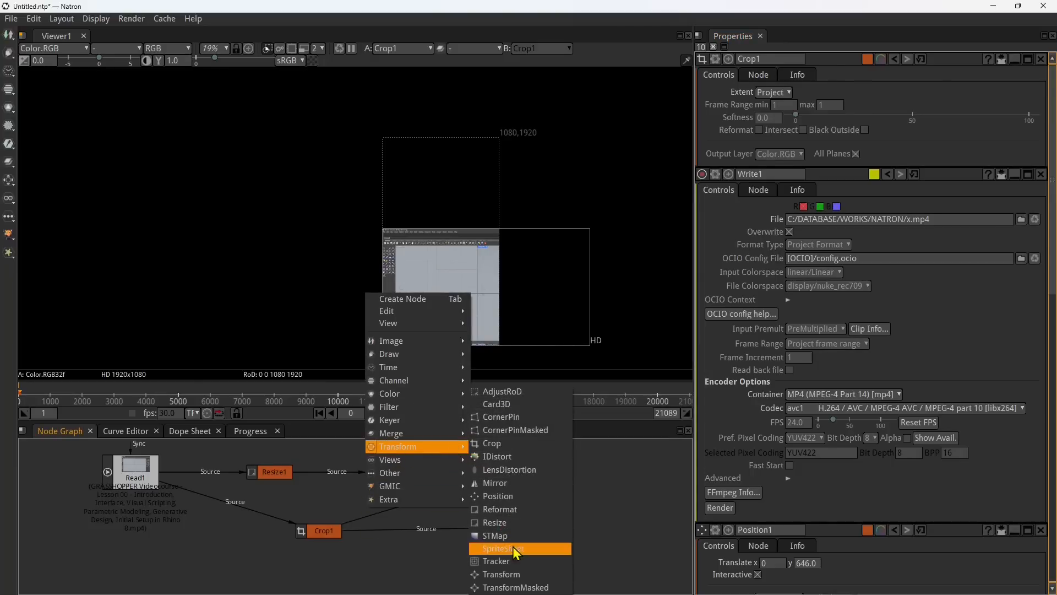
pyautogui.click(512, 574)
pyautogui.moveTo(383, 523); pyautogui.dragTo(413, 555)
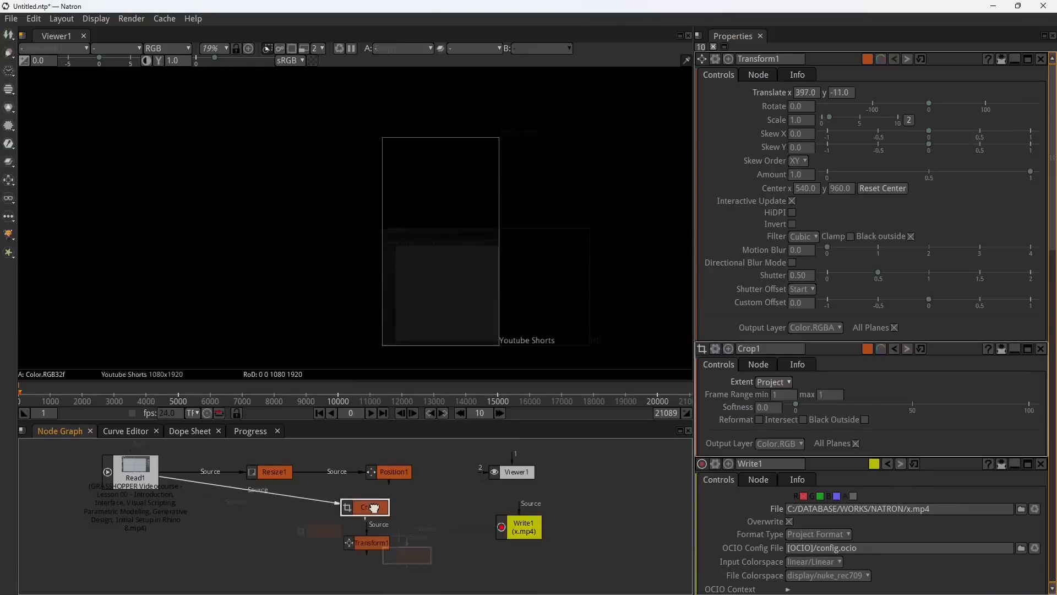
pyautogui.moveTo(374, 511); pyautogui.dragTo(431, 511)
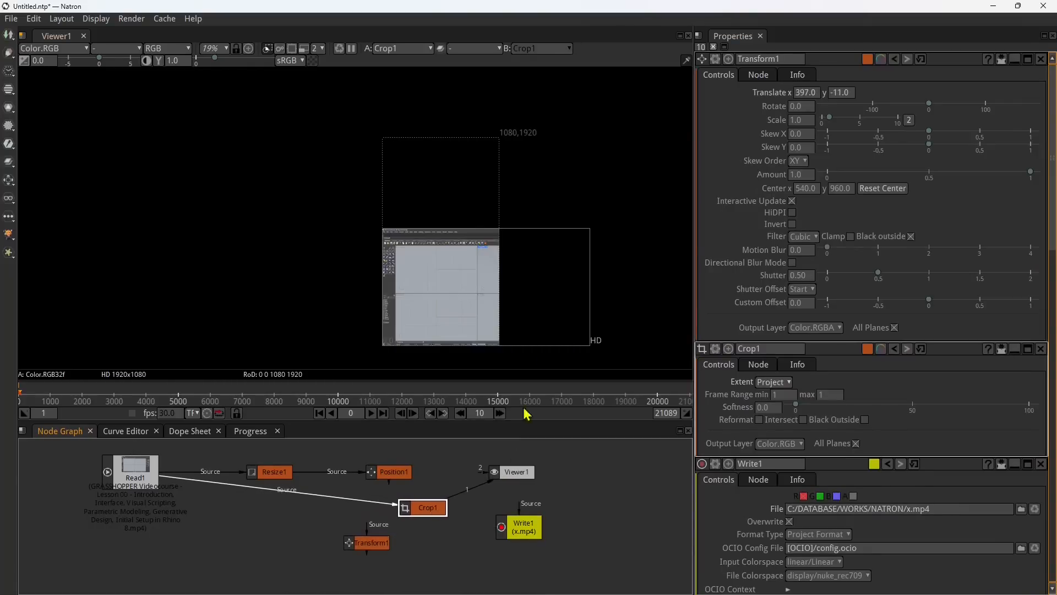
# Step: Insert Transform1 between Read1 and Crop1 by connecting its source to Read1 and Crop1's source to Transform1
pyautogui.click(340, 544)
pyautogui.moveTo(377, 544); pyautogui.dragTo(332, 545)
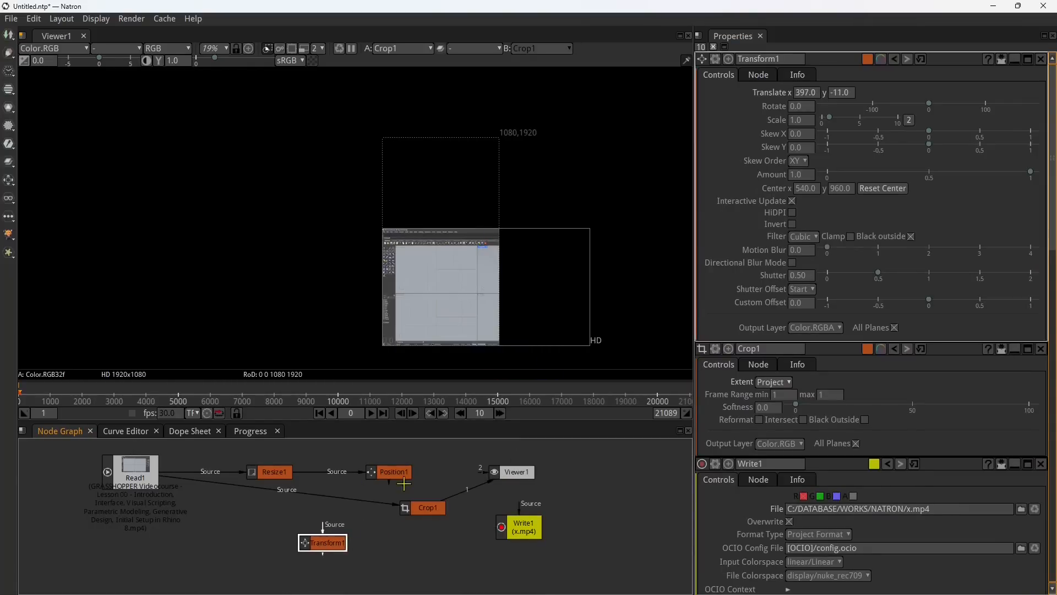
pyautogui.moveTo(375, 472); pyautogui.dragTo(358, 461)
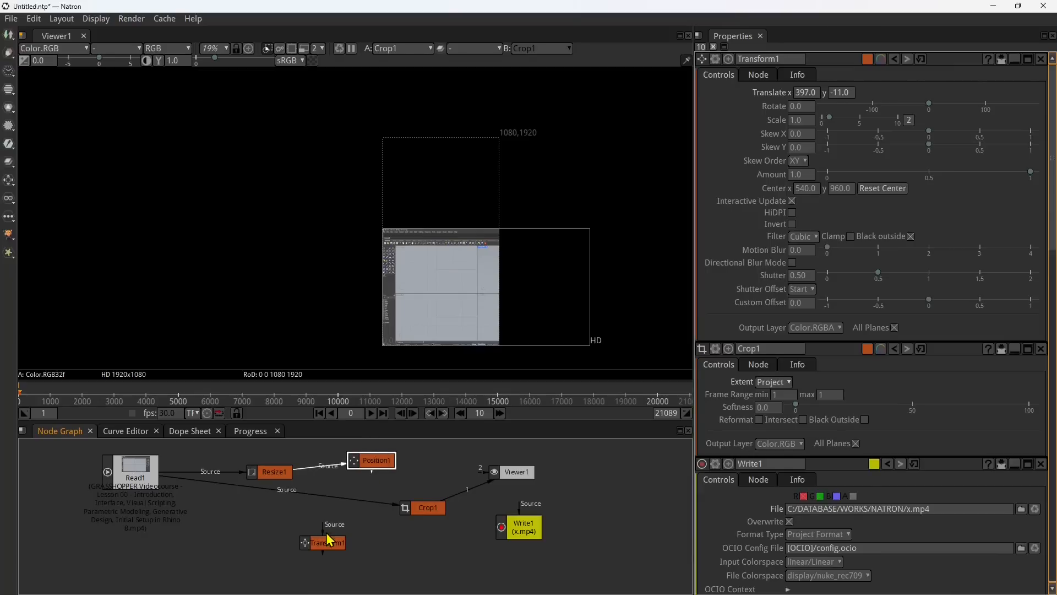
pyautogui.moveTo(321, 529)
pyautogui.mouseDown()
pyautogui.moveTo(171, 497)
pyautogui.moveTo(142, 475)
pyautogui.moveTo(319, 540)
pyautogui.moveTo(291, 530)
pyautogui.moveTo(312, 552)
pyautogui.moveTo(411, 509)
pyautogui.moveTo(288, 535)
pyautogui.moveTo(333, 545)
pyautogui.moveTo(402, 509)
pyautogui.moveTo(313, 531)
pyautogui.mouseUp()
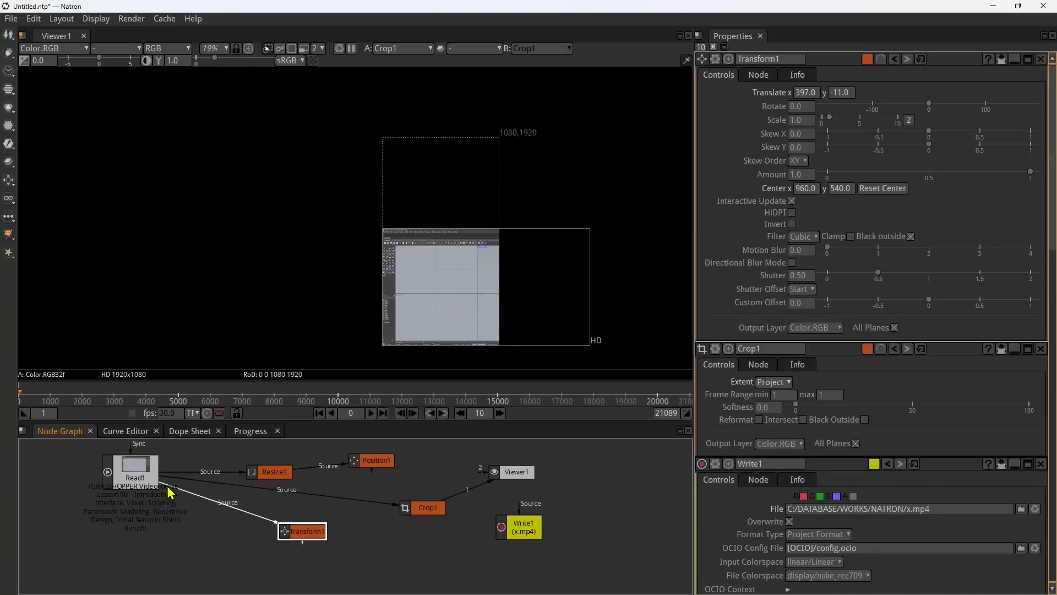
pyautogui.moveTo(400, 512); pyautogui.dragTo(307, 525)
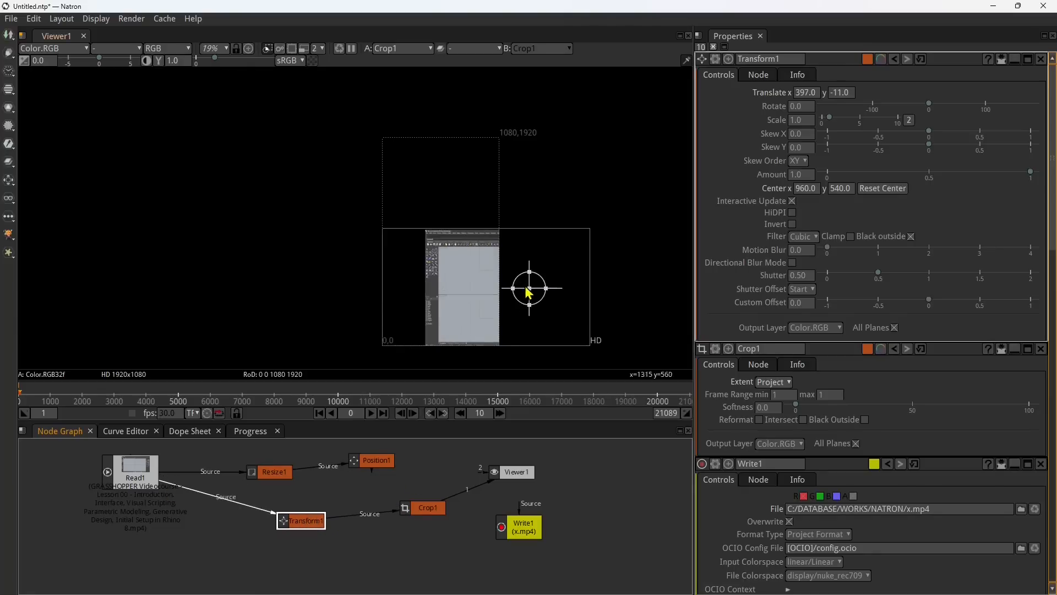
# Step: Shift the video with Transform1 to about x -75, y -630 and delete the unused Resize1 and Position1 nodes
pyautogui.moveTo(530, 288); pyautogui.dragTo(454, 295)
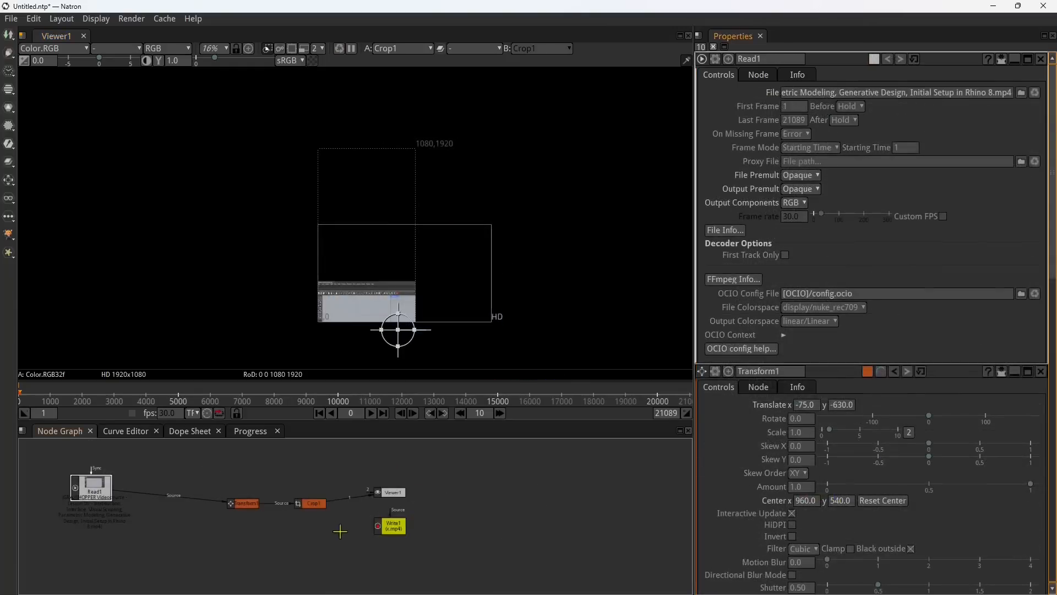
pyautogui.scroll(2, 153, 500)
# Step: Add a Reformat node and insert it between Read1 and Transform1
pyautogui.rightClick(227, 468)
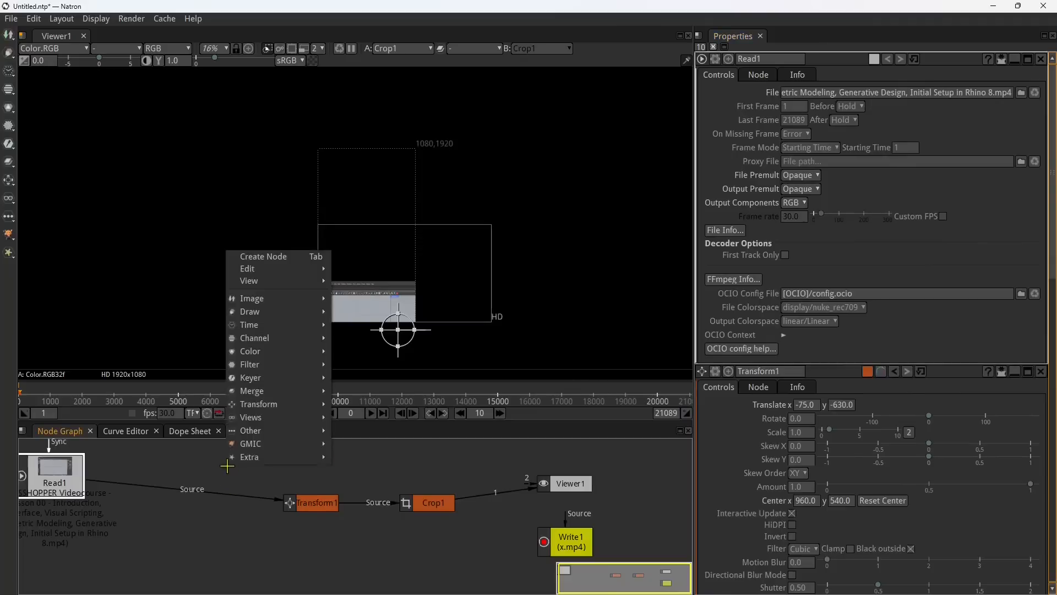
pyautogui.moveTo(258, 404)
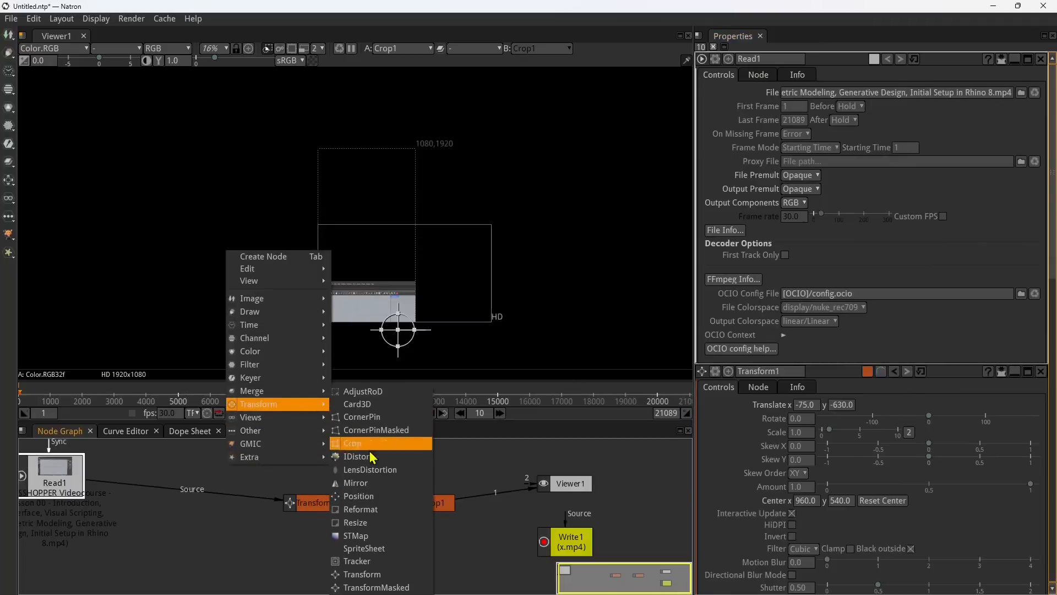
pyautogui.click(361, 510)
pyautogui.moveTo(59, 517); pyautogui.dragTo(185, 496)
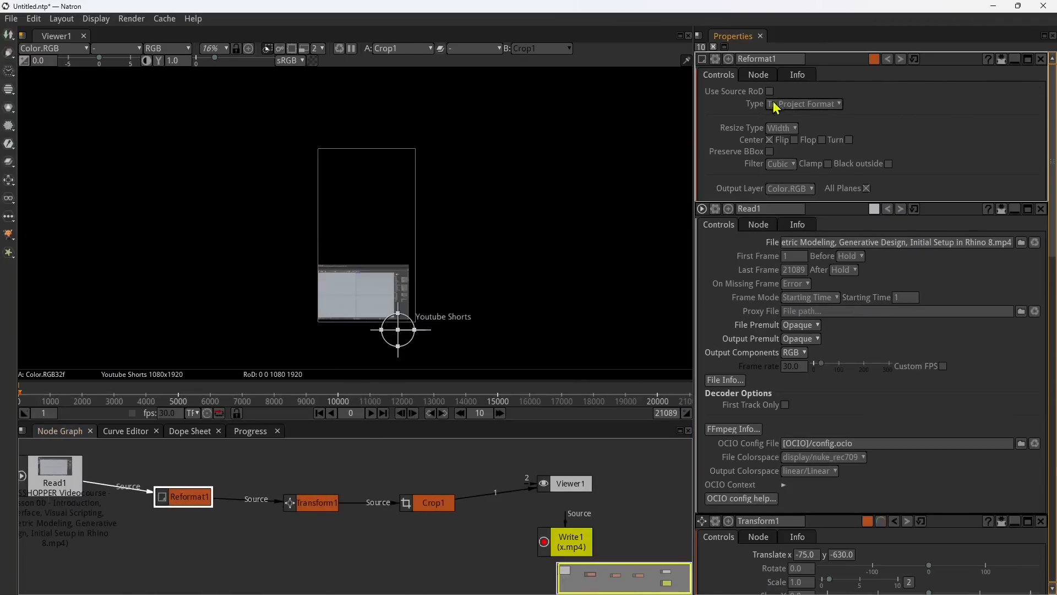
# Step: Set Reformat1 to reformat to a fixed format and choose UHD_4K 3840x2160
pyautogui.click(778, 105)
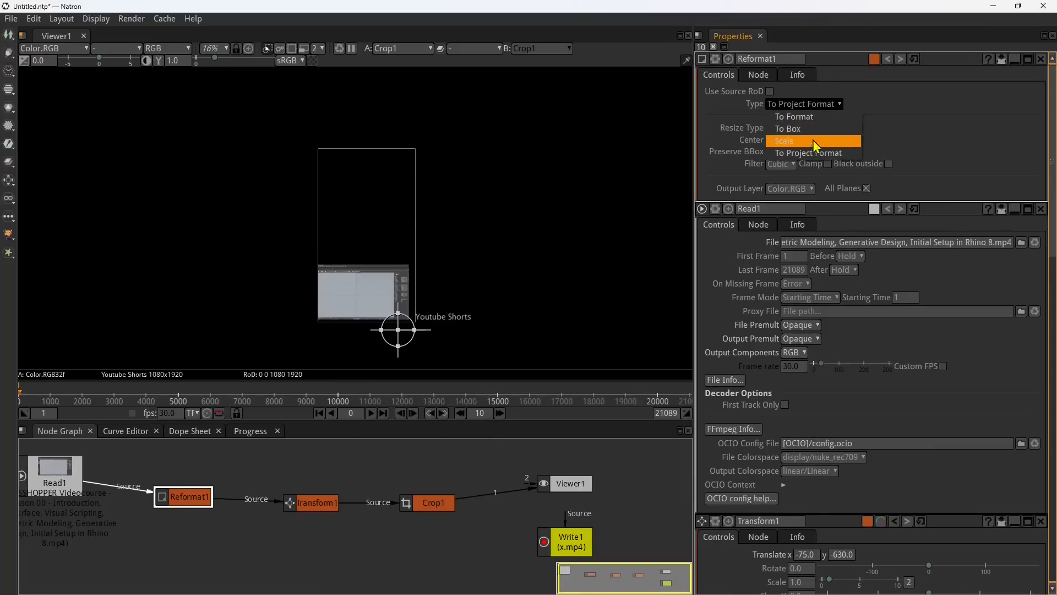
pyautogui.click(799, 117)
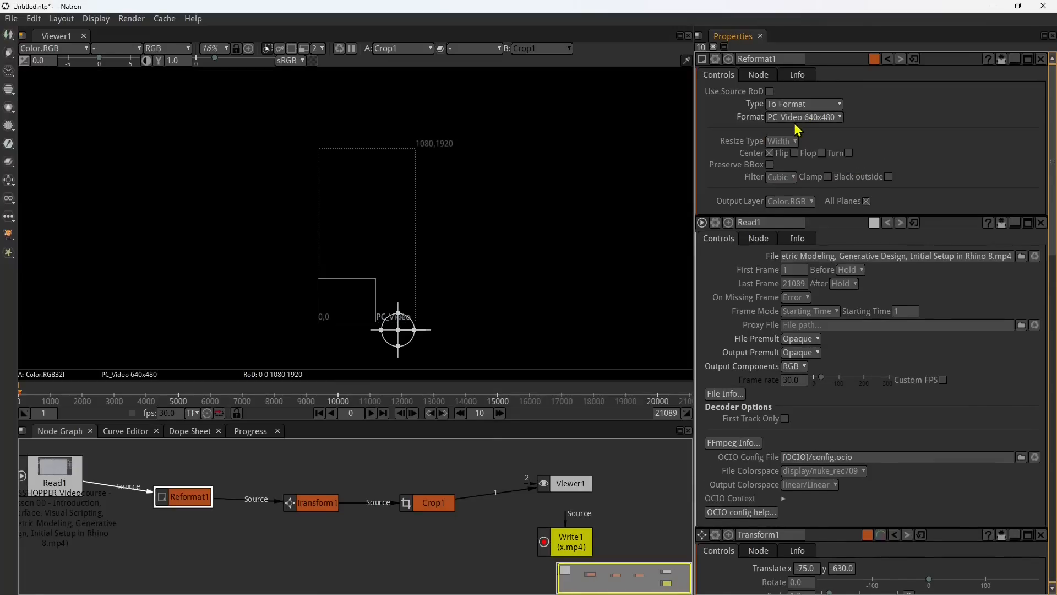
pyautogui.click(799, 118)
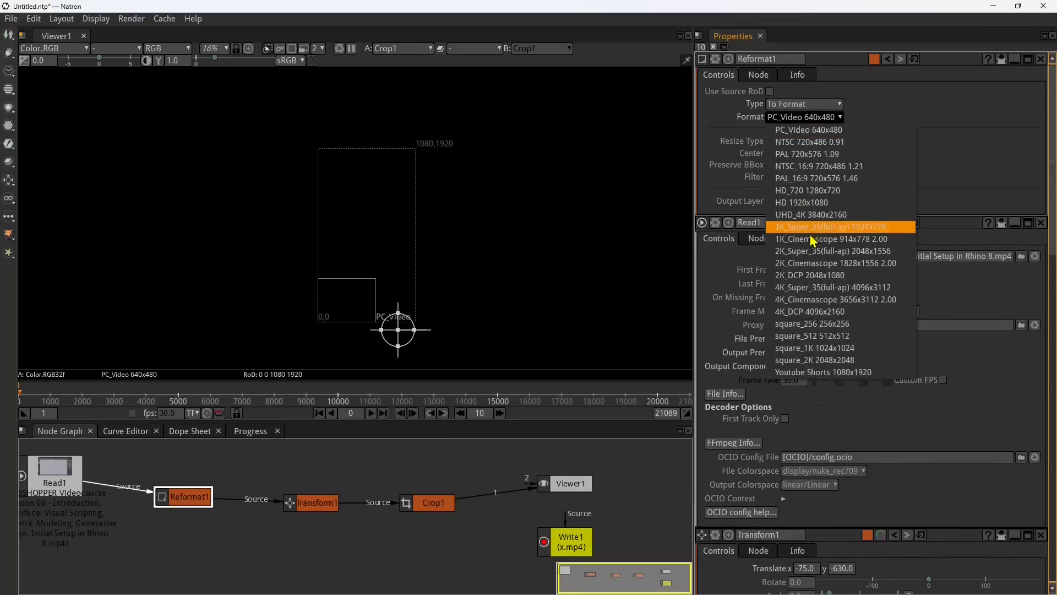
pyautogui.click(814, 215)
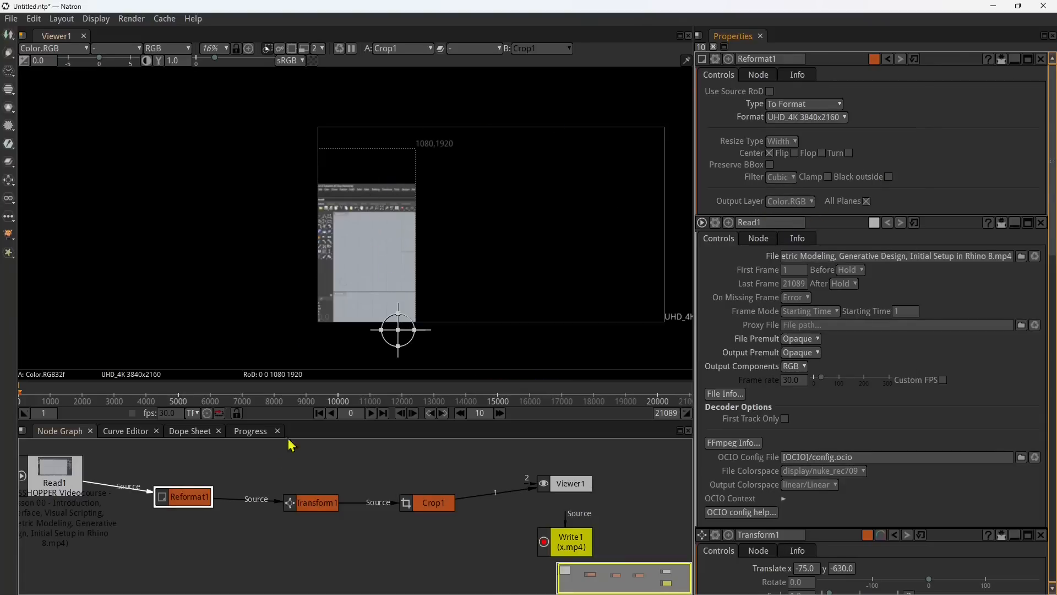
# Step: Reposition the enlarged video inside the vertical frame with Transform1, to a translate of about x -55, y -219
pyautogui.moveTo(397, 330); pyautogui.dragTo(399, 293)
pyautogui.scroll(2, 351, 258)
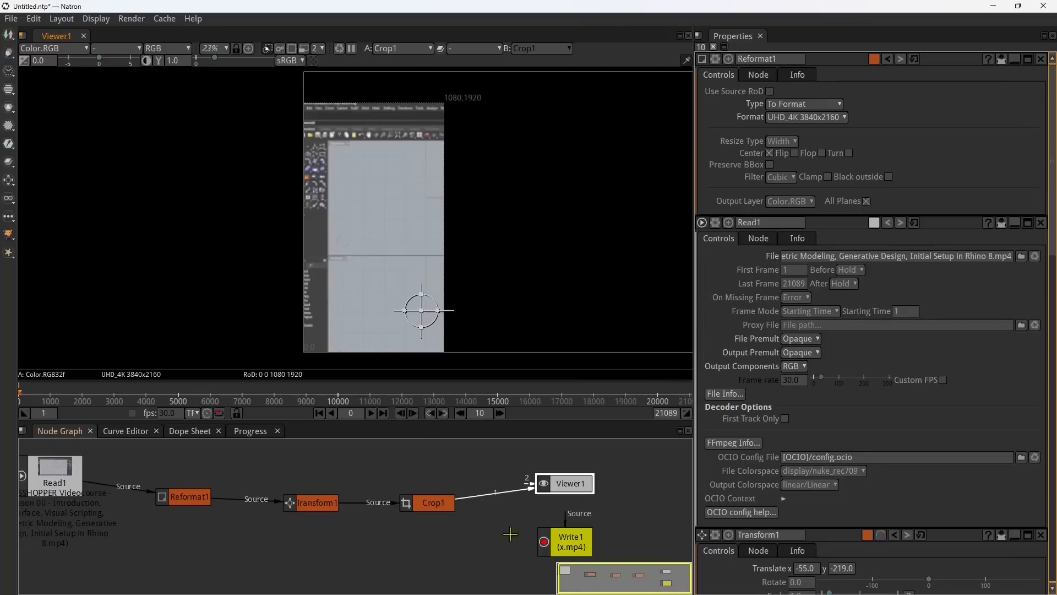
# Step: Connect the source of Write1 to Crop1 in the node graph
pyautogui.scroll(-2, 435, 473)
pyautogui.scroll(2, 435, 474)
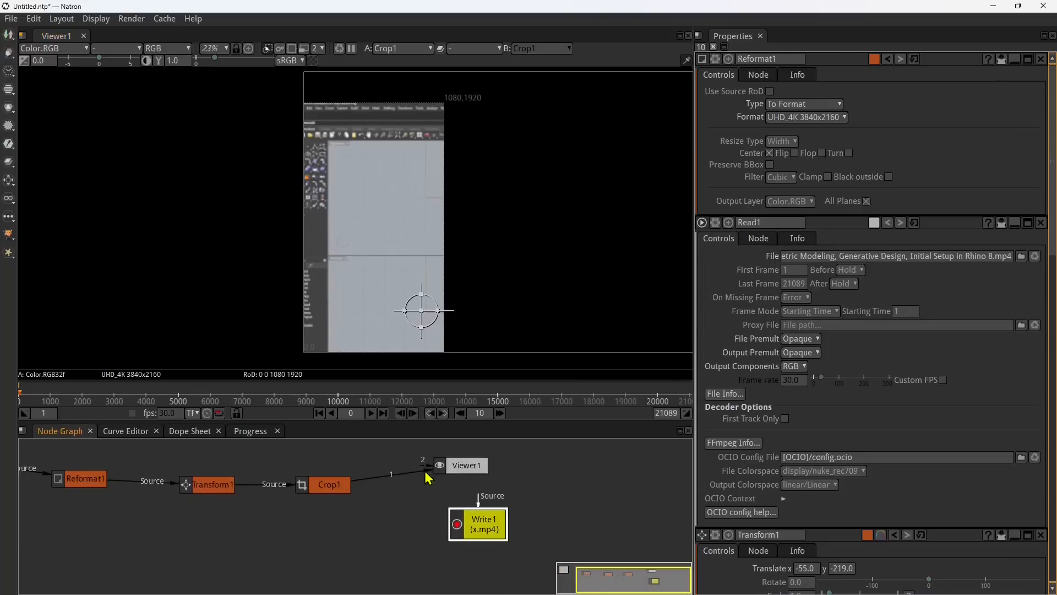
pyautogui.moveTo(451, 465); pyautogui.dragTo(340, 494)
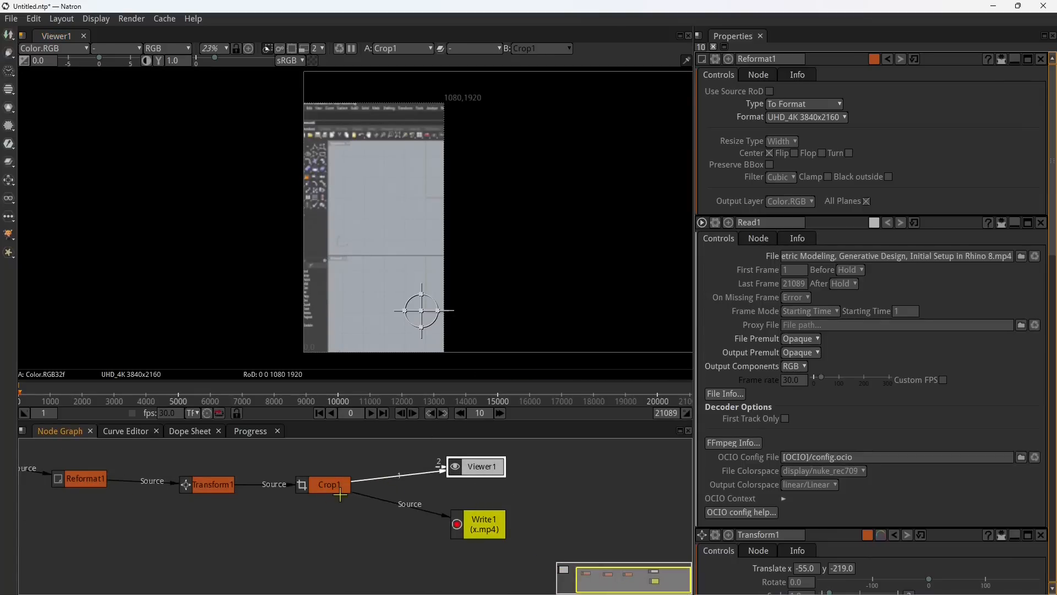
# Step: Check Write1's output file and encoder settings along with the project's format and frame range
pyautogui.click(475, 522)
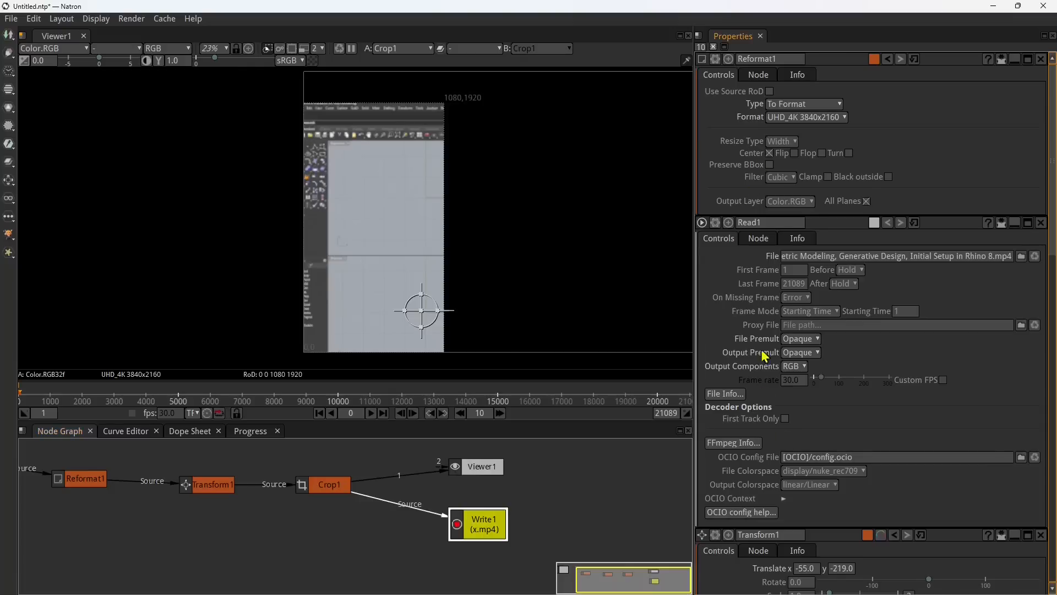
pyautogui.scroll(-15, 765, 355)
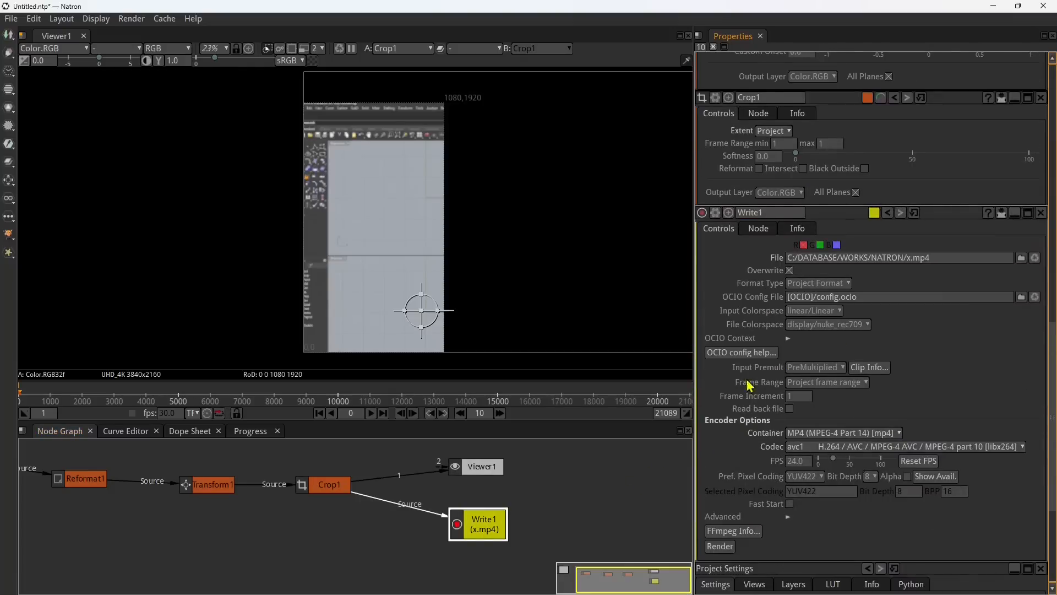
pyautogui.scroll(-5, 868, 453)
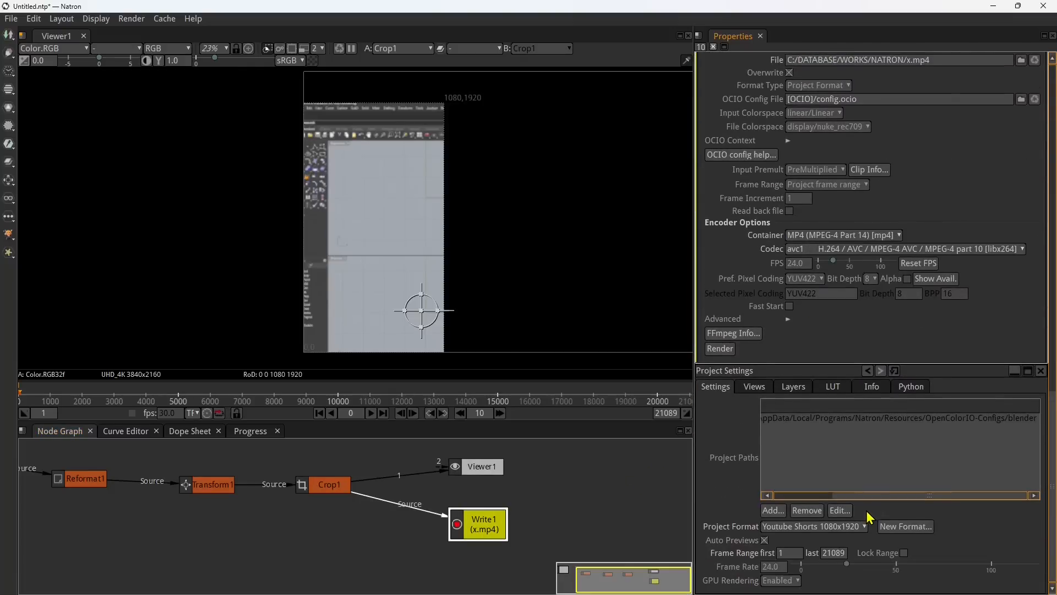
pyautogui.scroll(3, 727, 355)
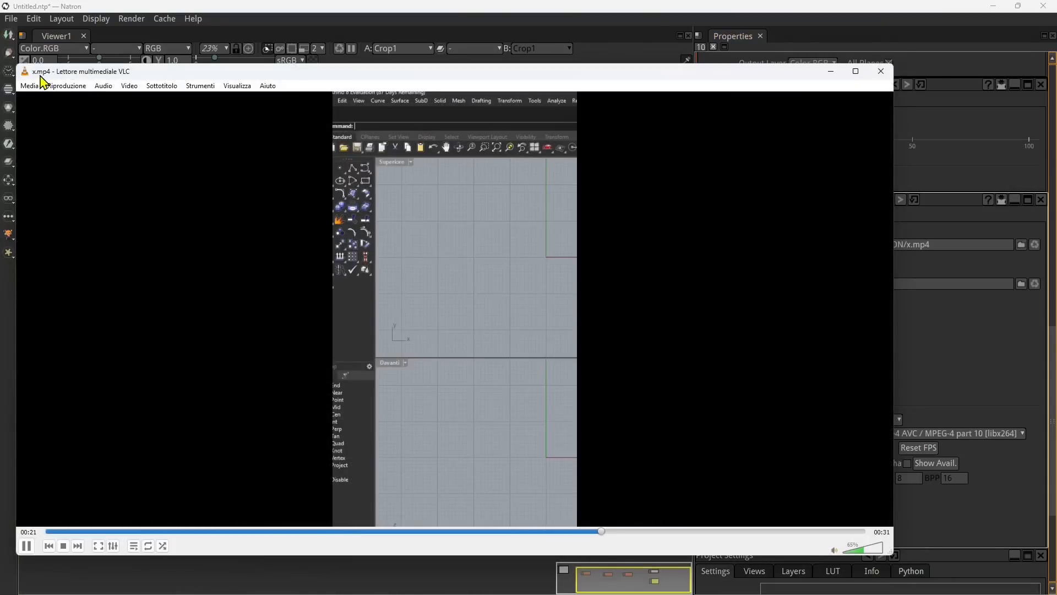
# Step: Review the exported x.mp4 in VLC from about a third of the way in, with the player window enlarged
pyautogui.click(316, 533)
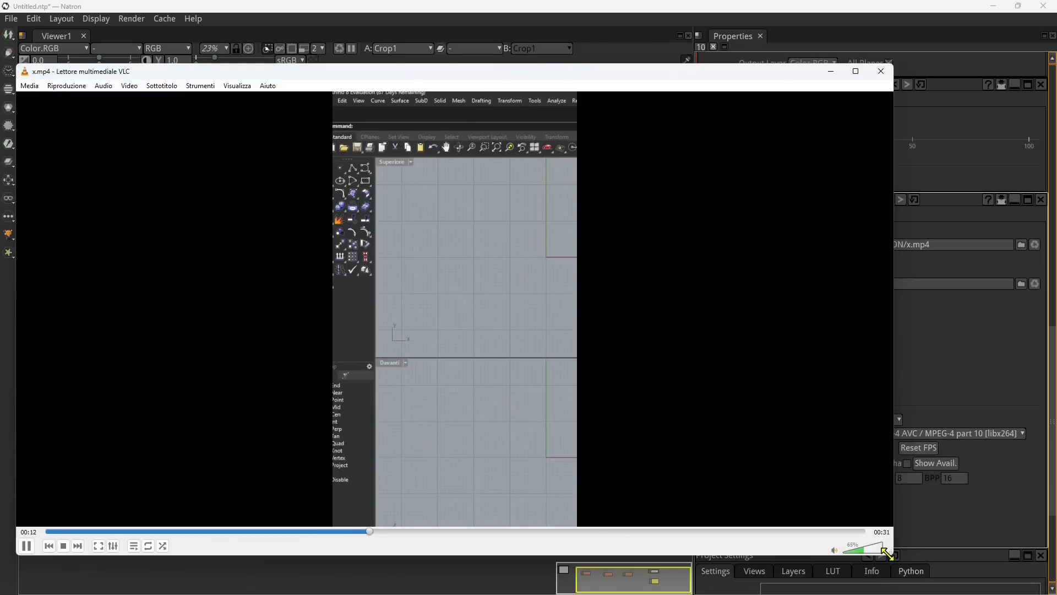
pyautogui.moveTo(892, 554); pyautogui.dragTo(1022, 594)
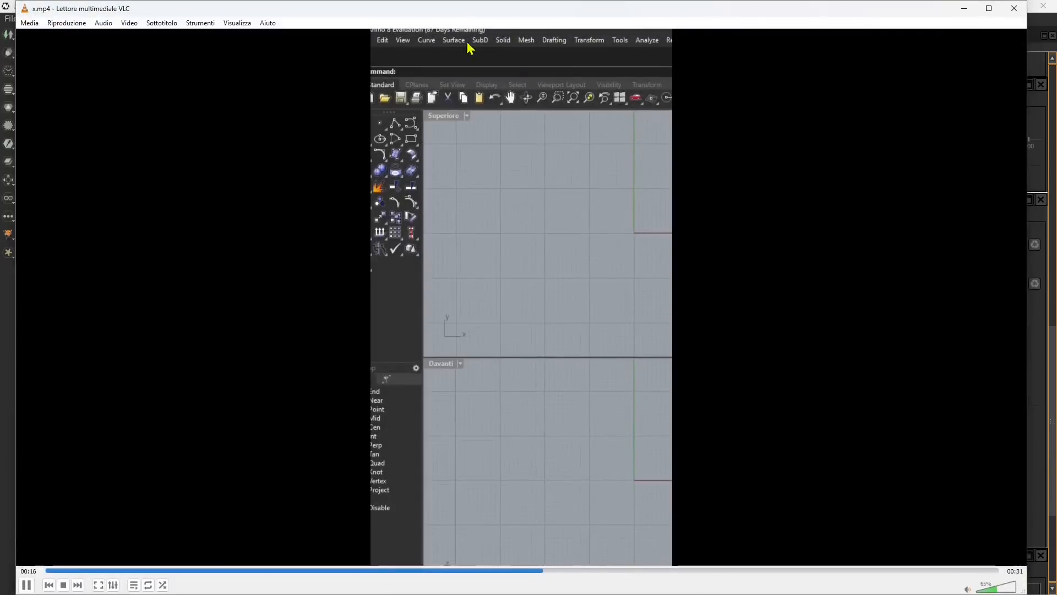